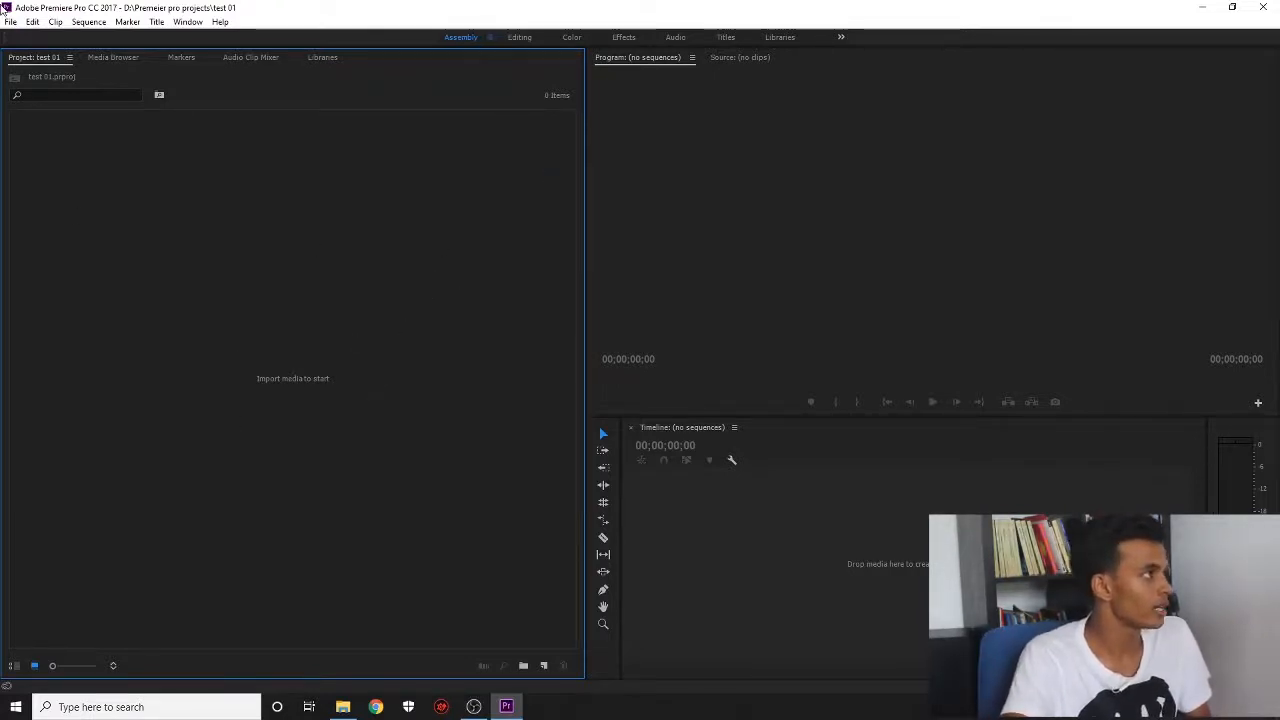
{"action": "left_click", "coordinate": [9, 22]}
{"action": "left_click", "coordinate": [517, 160]}
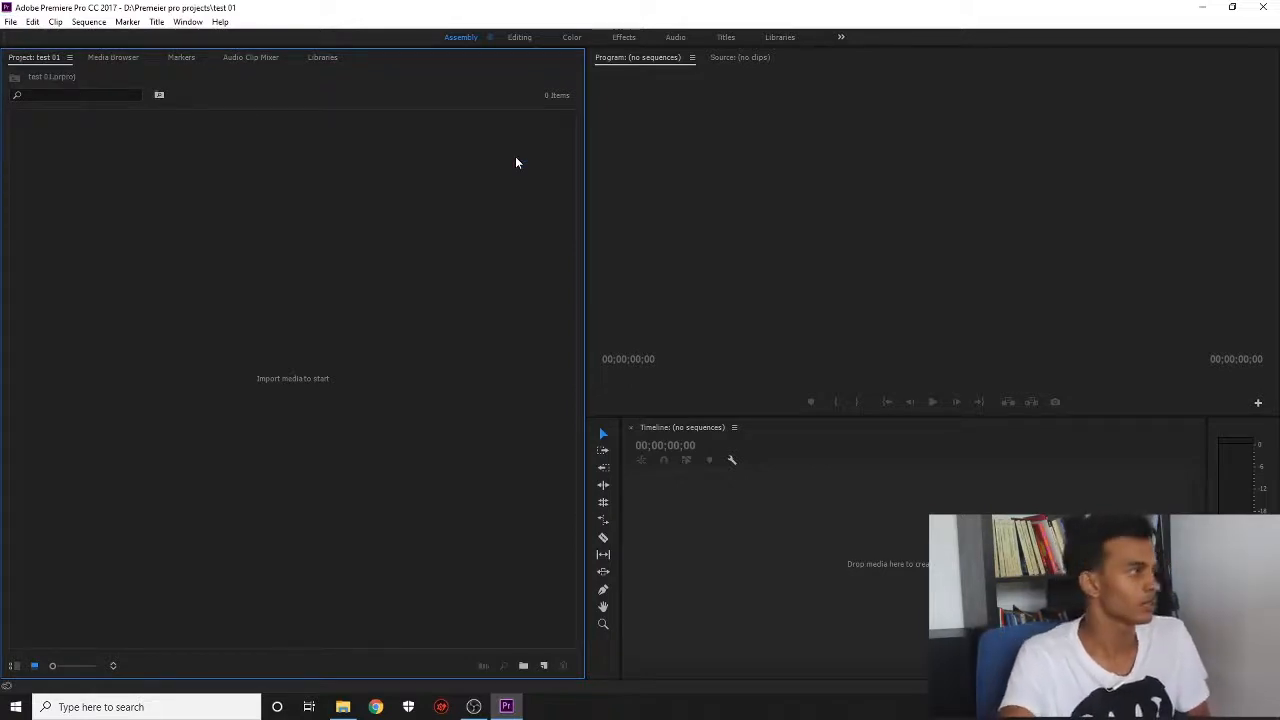
{"action": "left_click", "coordinate": [10, 22]}
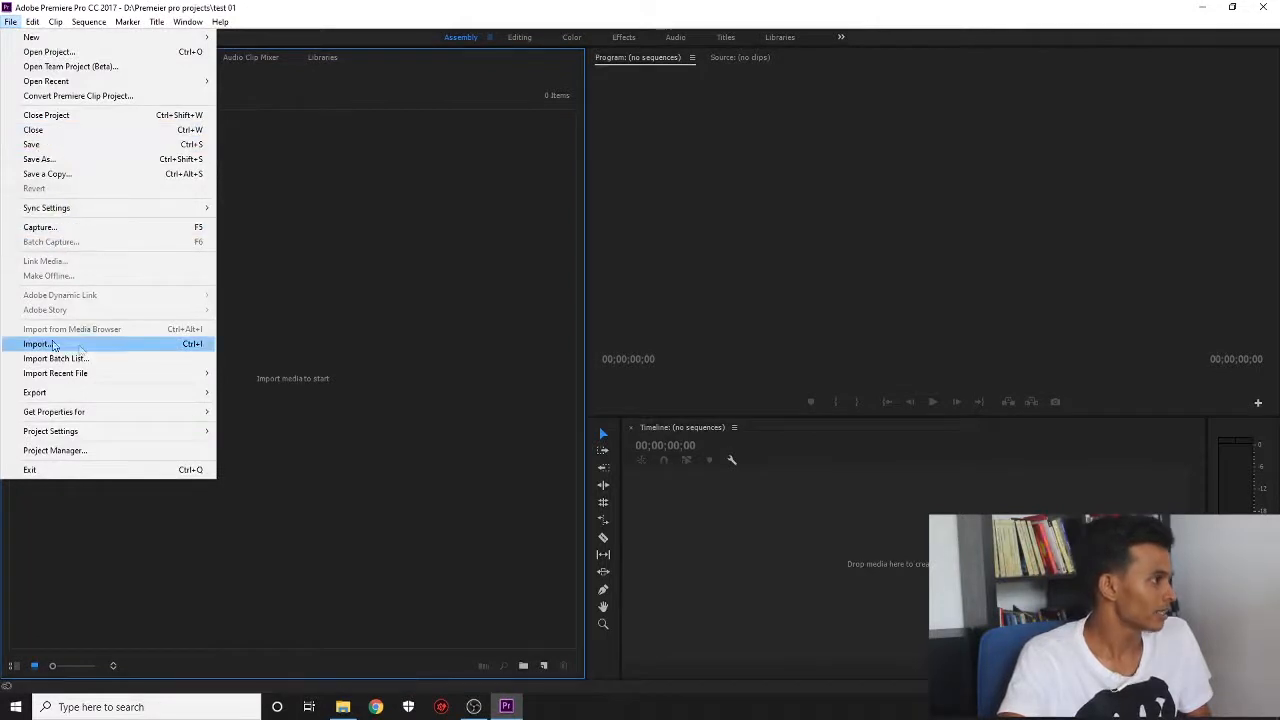
{"action": "left_click", "coordinate": [133, 347]}
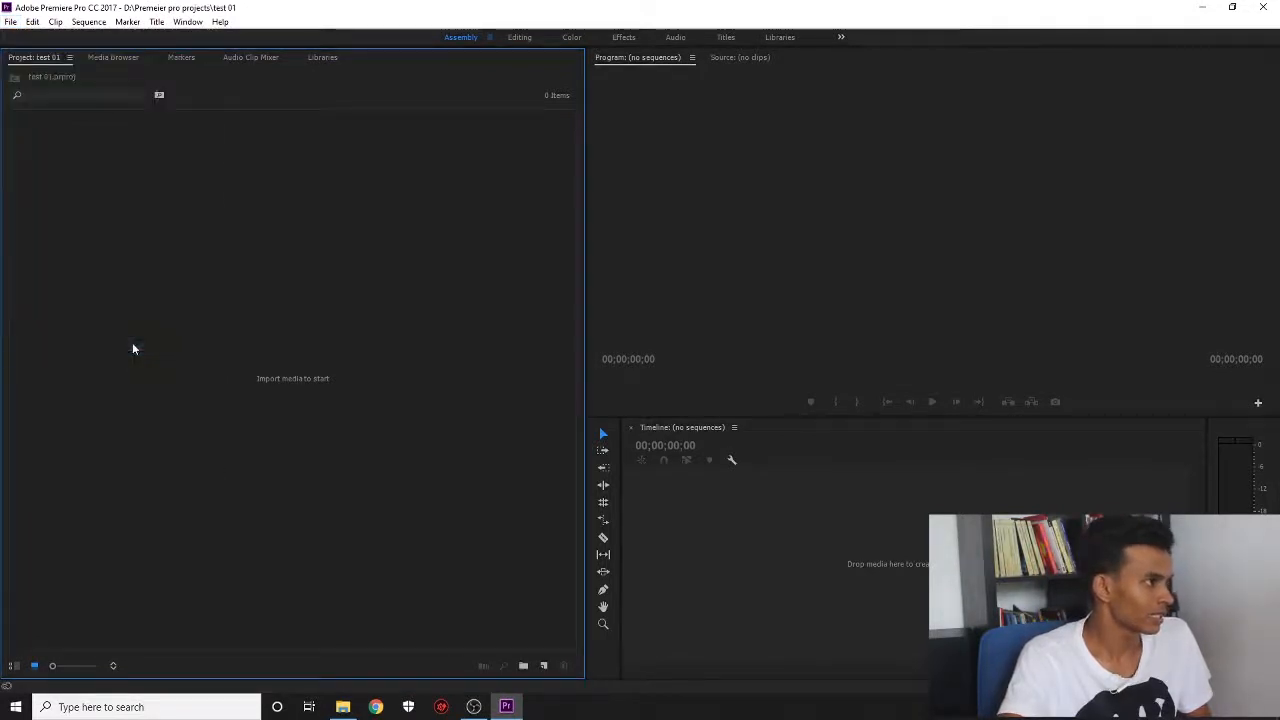
{"action": "left_click", "coordinate": [625, 40]}
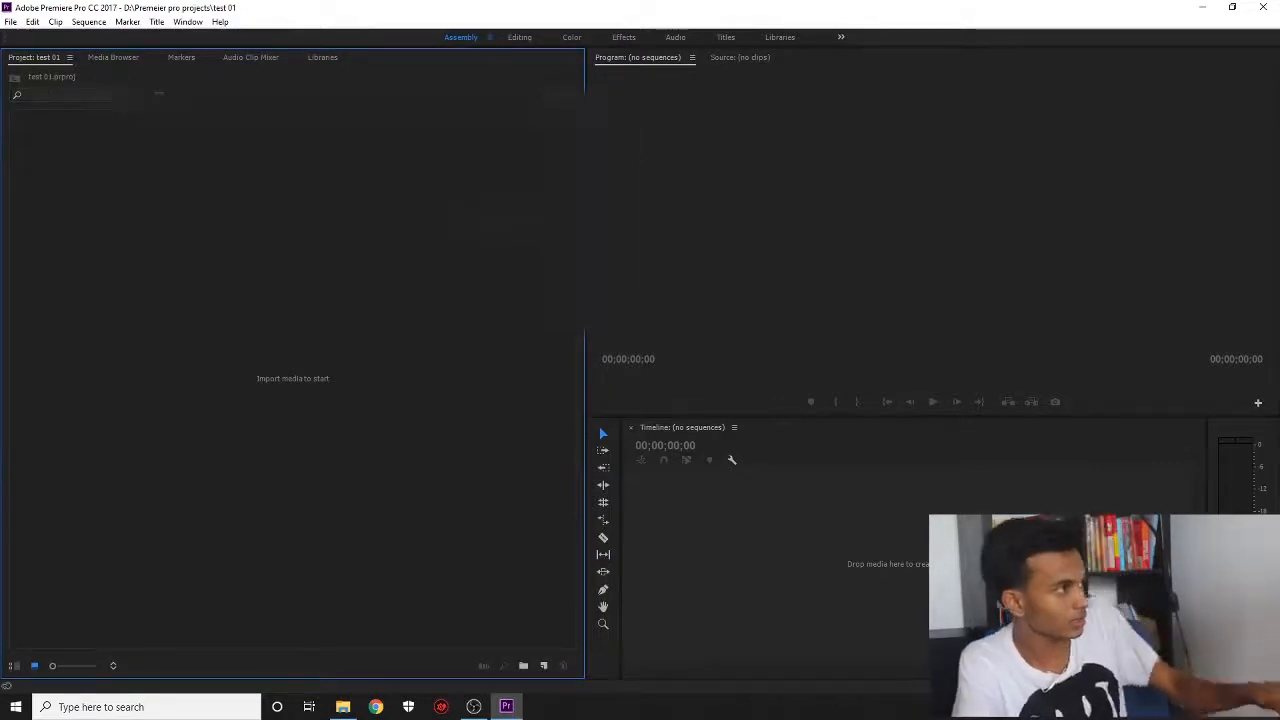
{"action": "key", "text": "ctrl+i"}
{"action": "left_click", "coordinate": [594, 385]}
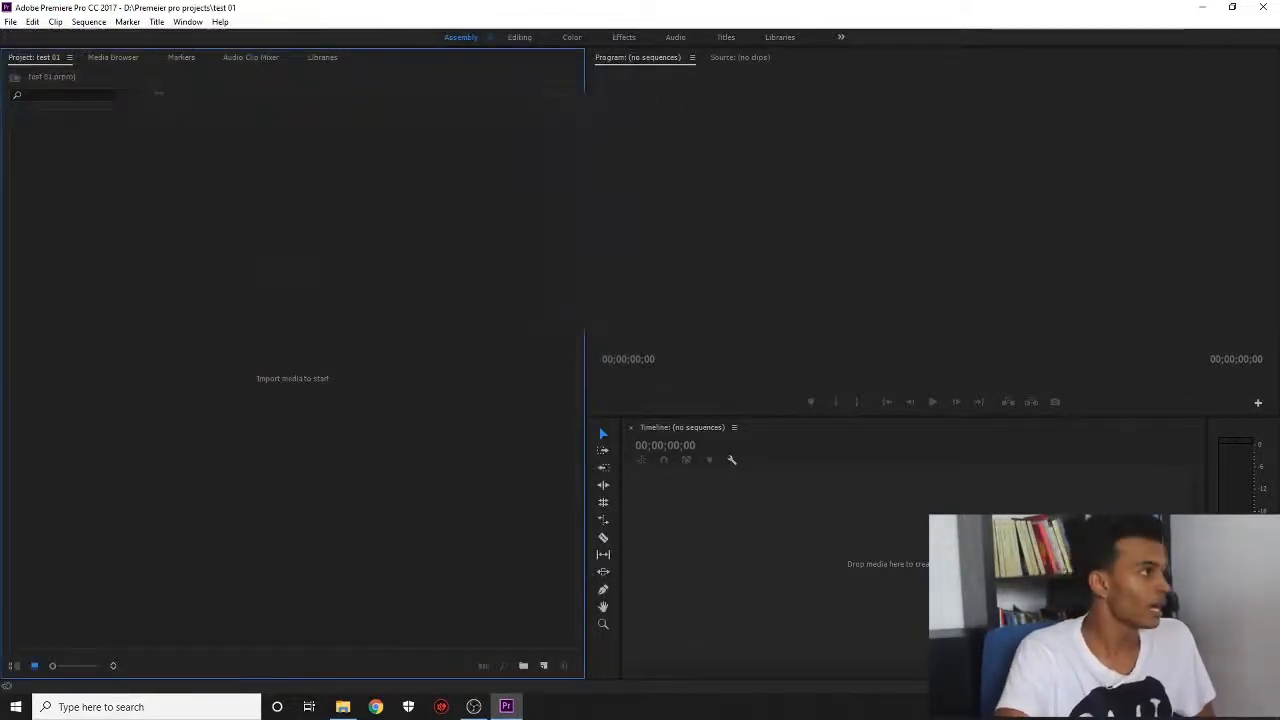
{"action": "double_click", "coordinate": [338, 340]}
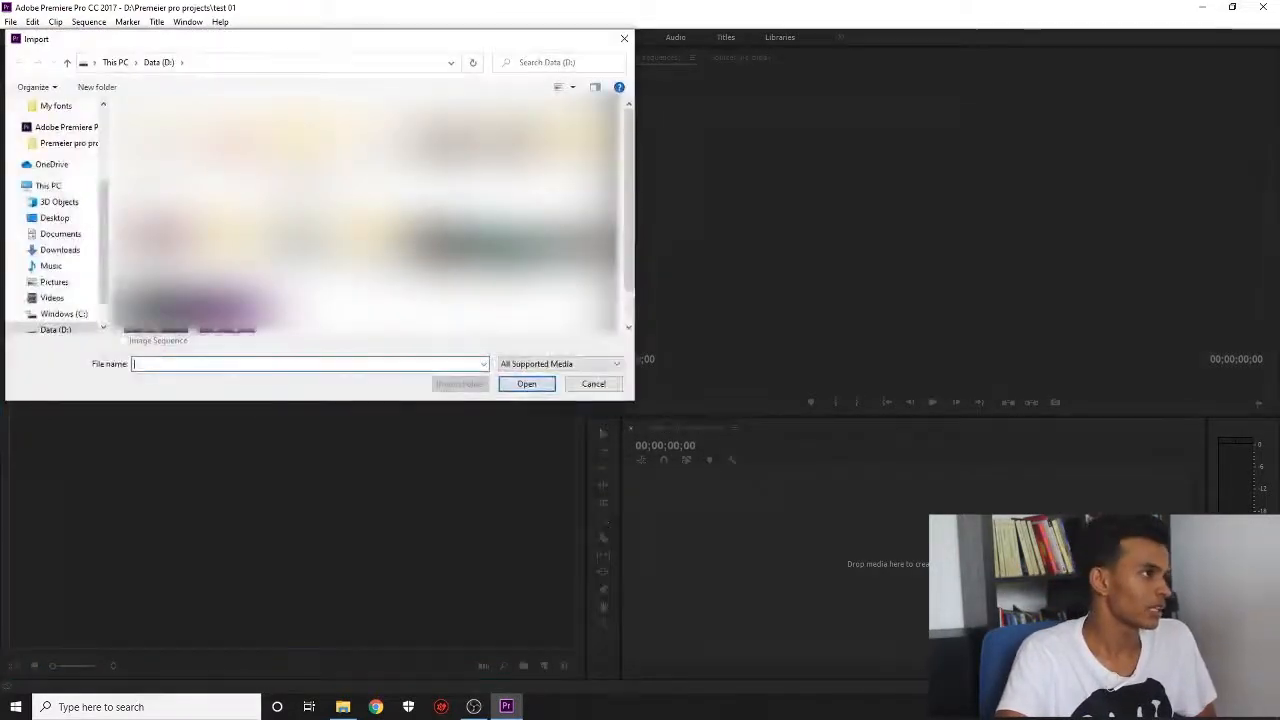
{"action": "double_click", "coordinate": [446, 150]}
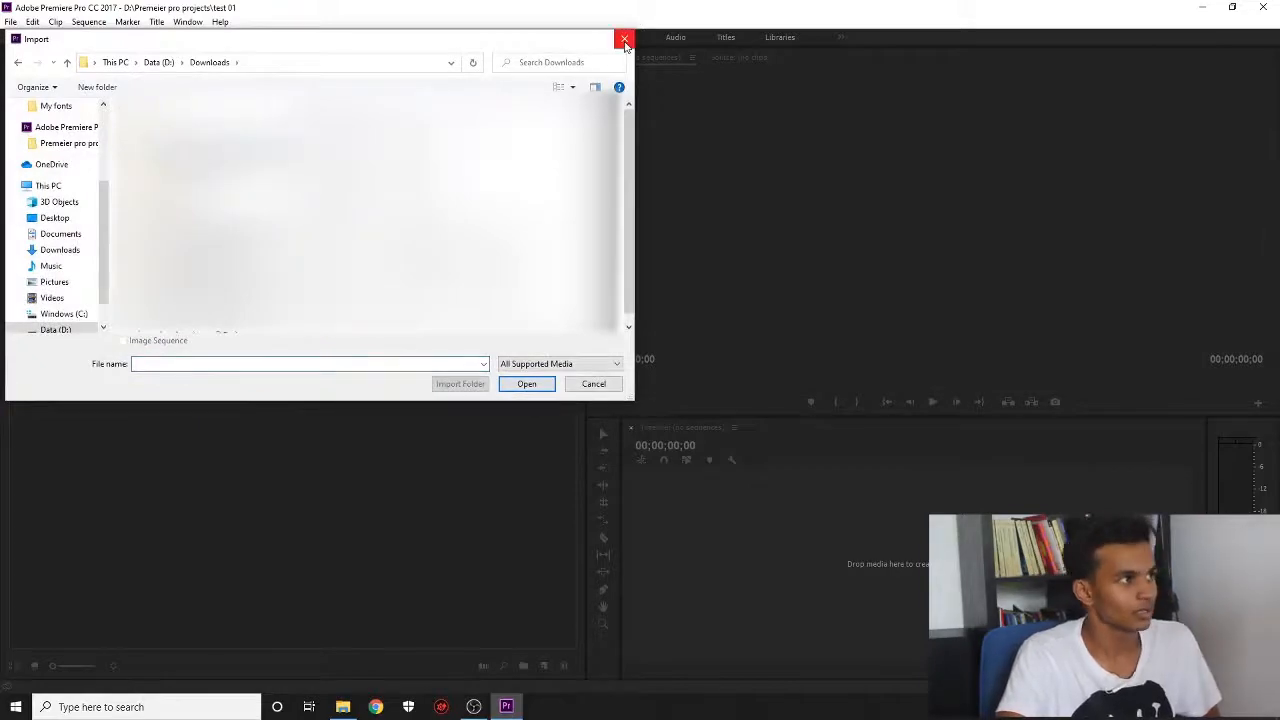
{"action": "left_click", "coordinate": [625, 42]}
Step: Switch to the File Explorer folder 2019-03-23 Big Match Parade and arrange its window so the empty project bin stays visible
{"action": "left_click", "coordinate": [340, 706]}
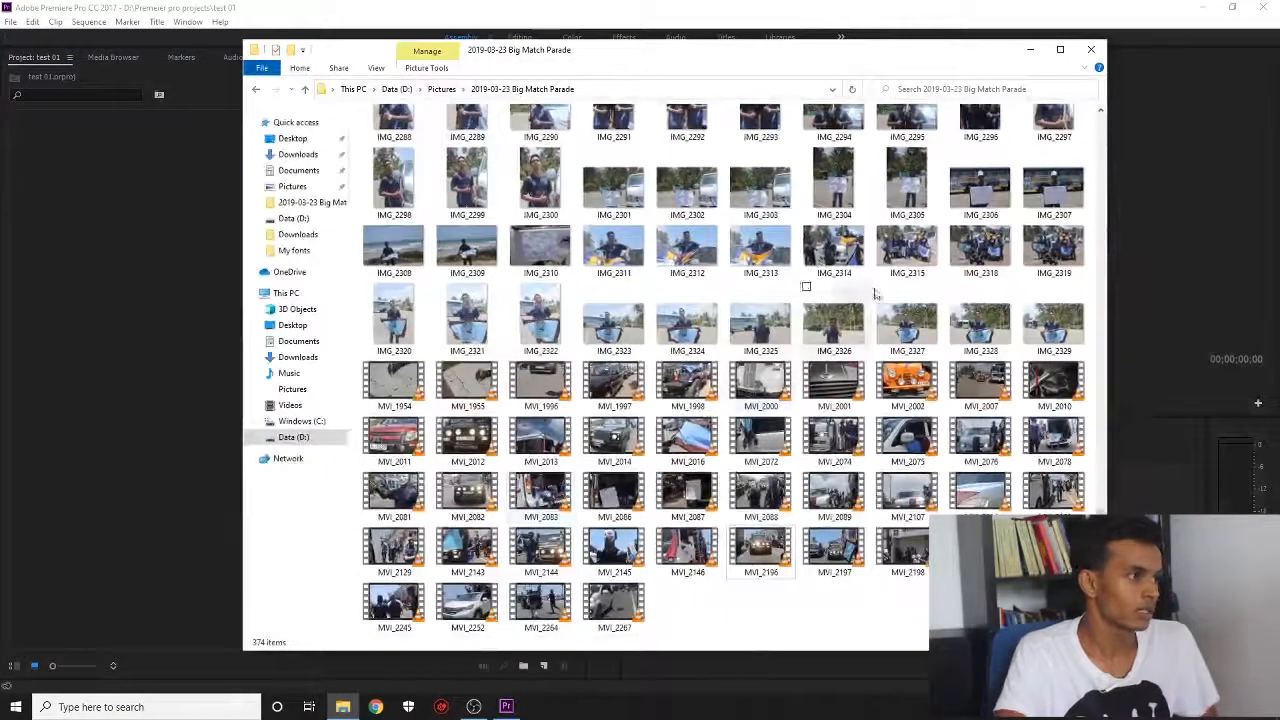
{"action": "left_click_drag", "start_coordinate": [246, 44], "coordinate": [498, 138]}
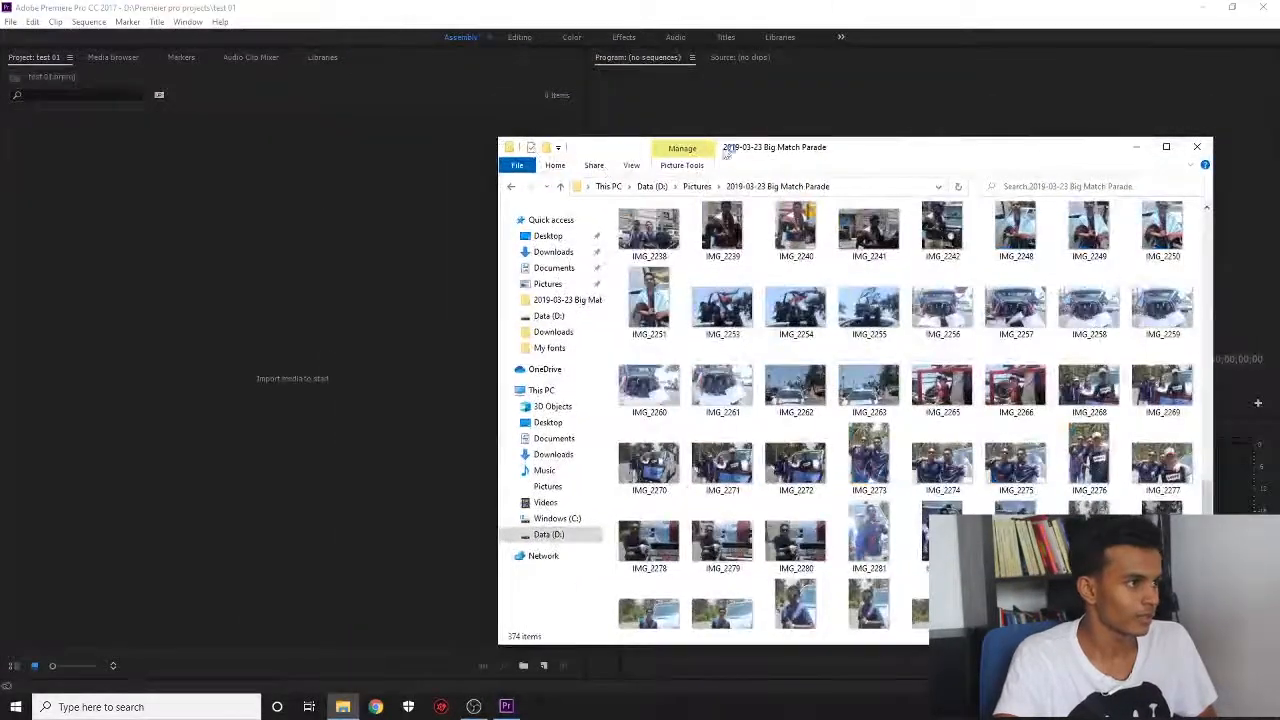
{"action": "left_click_drag", "start_coordinate": [779, 147], "coordinate": [738, 101]}
{"action": "scroll", "coordinate": [876, 426], "scroll_direction": "down", "scroll_amount": 5}
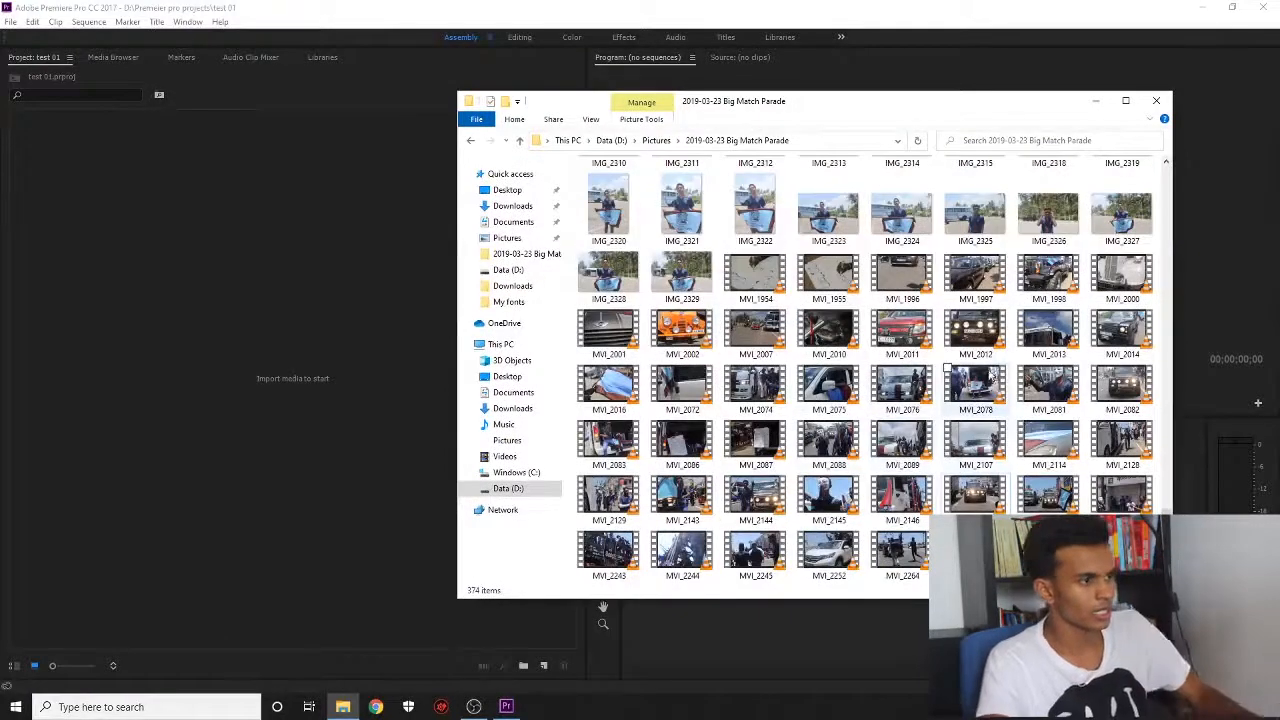
Step: Import the videos MVI_1998, MVI_2002, MVI_2196 and MVI_2252 from the folder into the project and minimize the folder window
{"action": "left_click", "coordinate": [982, 505]}
{"action": "left_click", "coordinate": [830, 548], "text": "ctrl"}
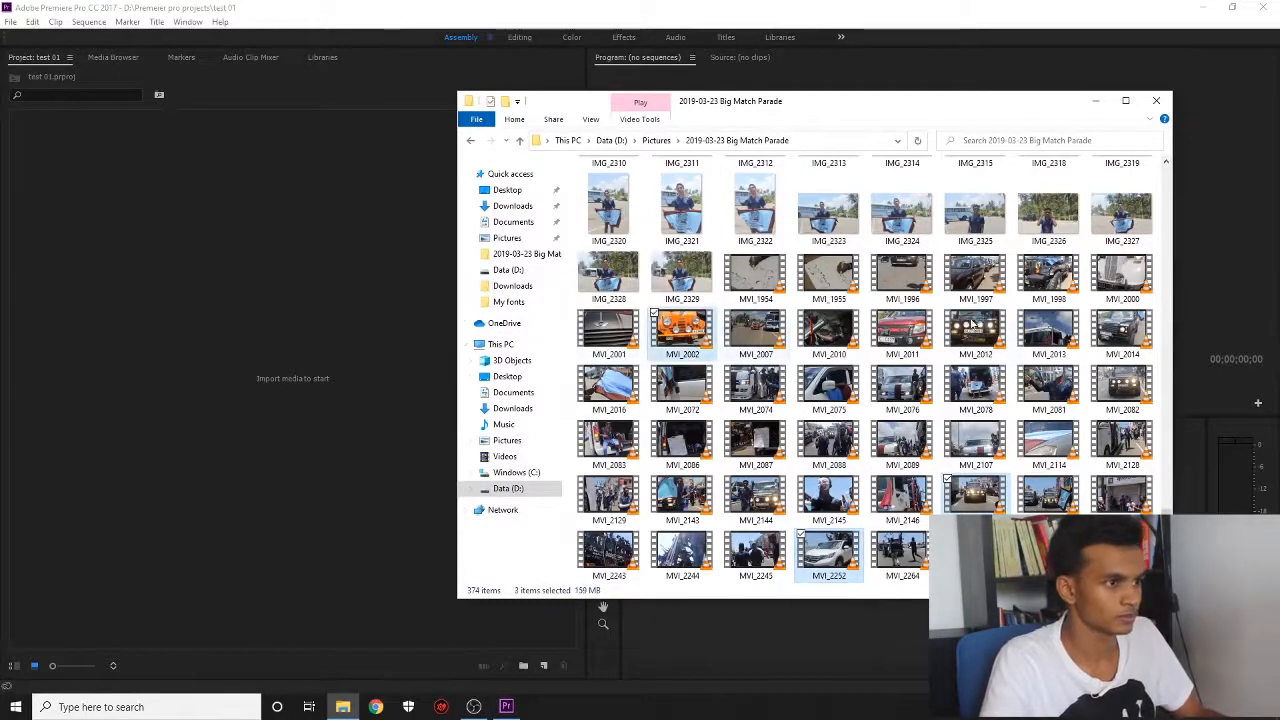
{"action": "left_click", "coordinate": [1045, 276], "text": "ctrl"}
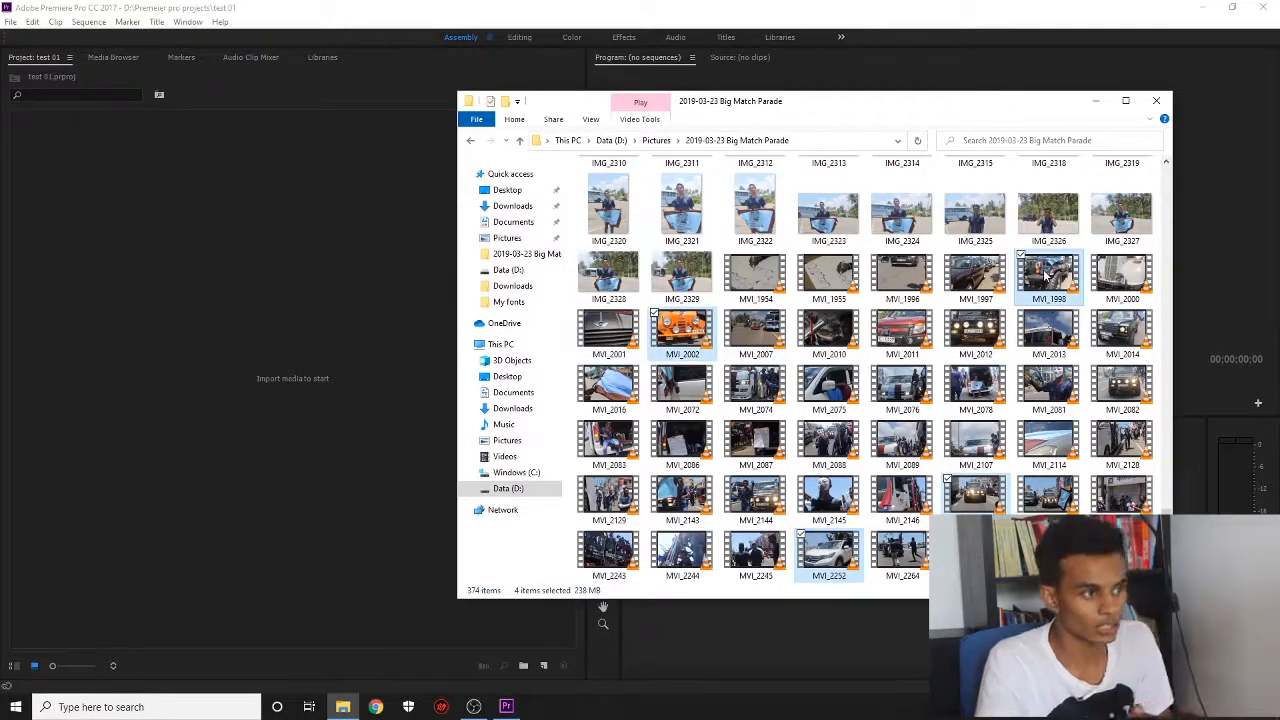
{"action": "left_click_drag", "start_coordinate": [1052, 278], "coordinate": [318, 219]}
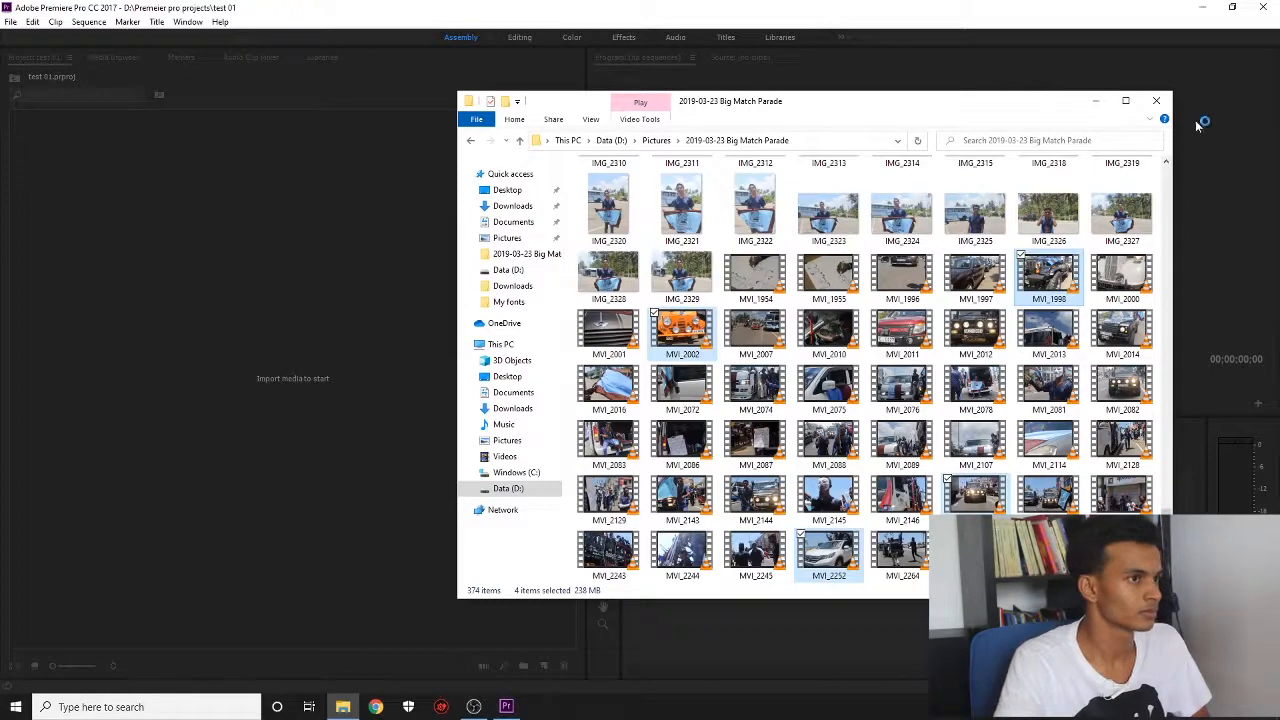
{"action": "left_click", "coordinate": [1097, 104]}
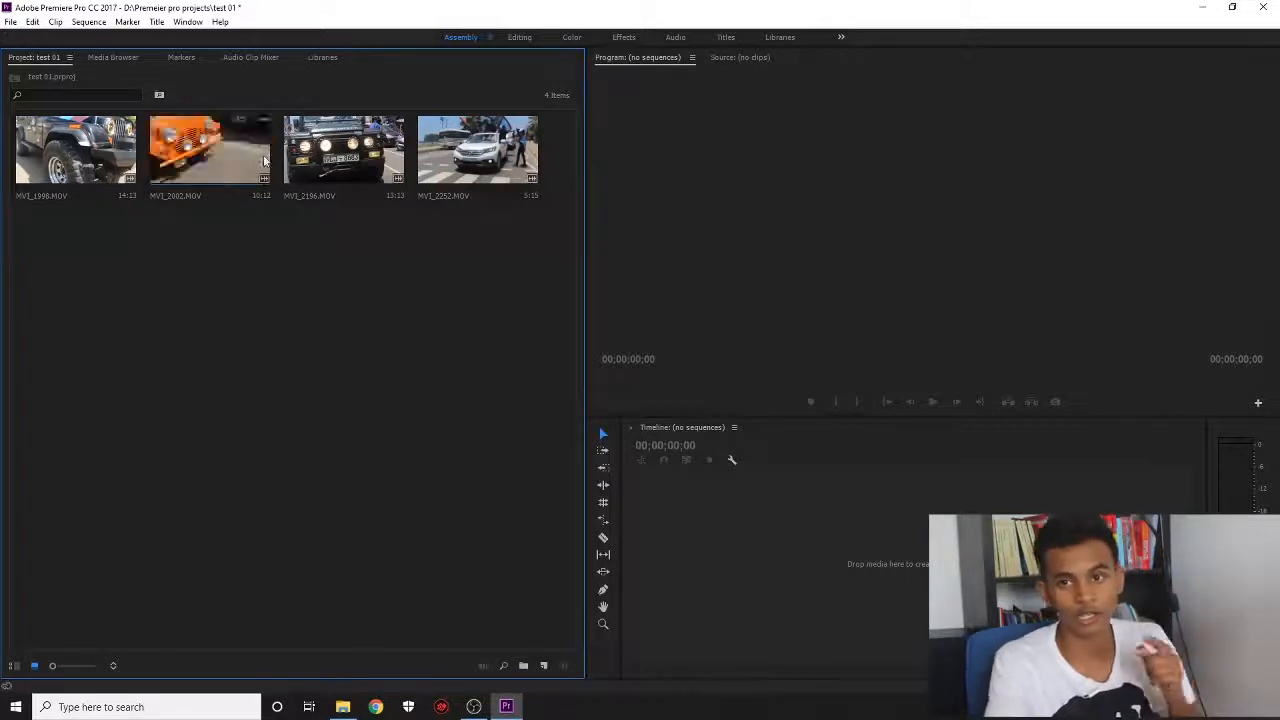
Step: Open the clip MVI_2196.MOV from the project bin in the Source monitor
{"action": "left_click", "coordinate": [101, 155]}
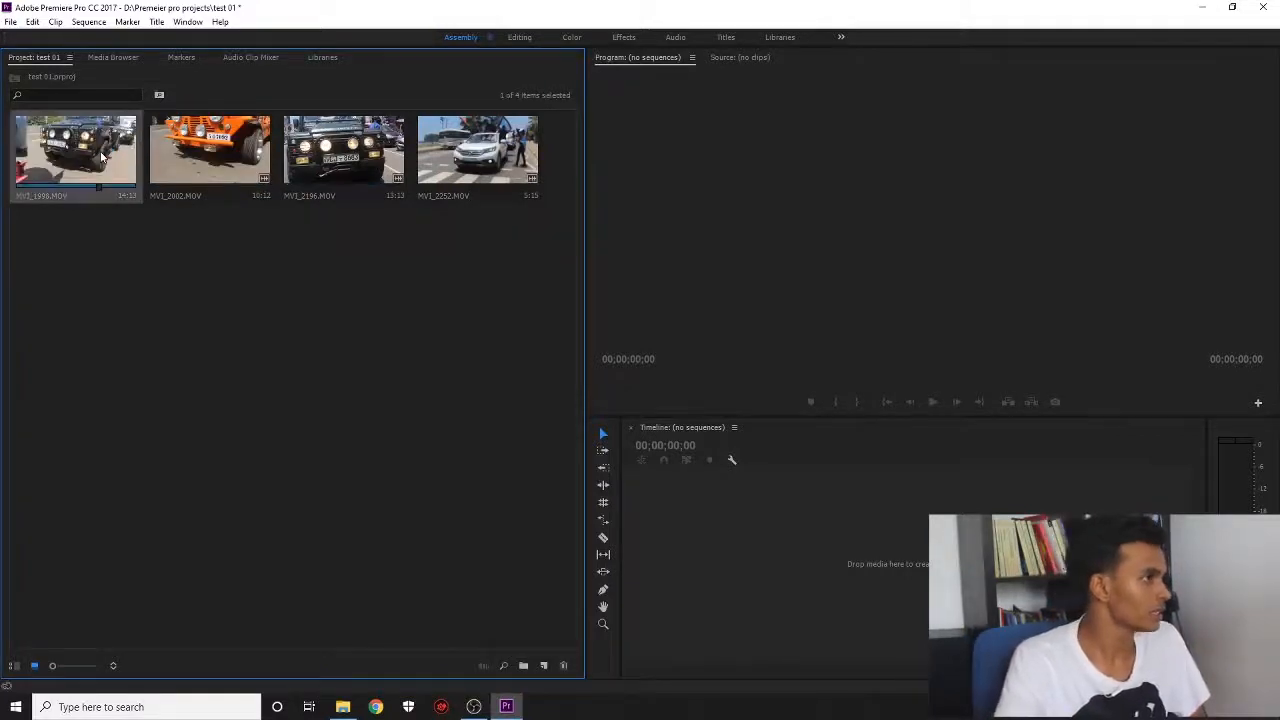
{"action": "left_click", "coordinate": [411, 316]}
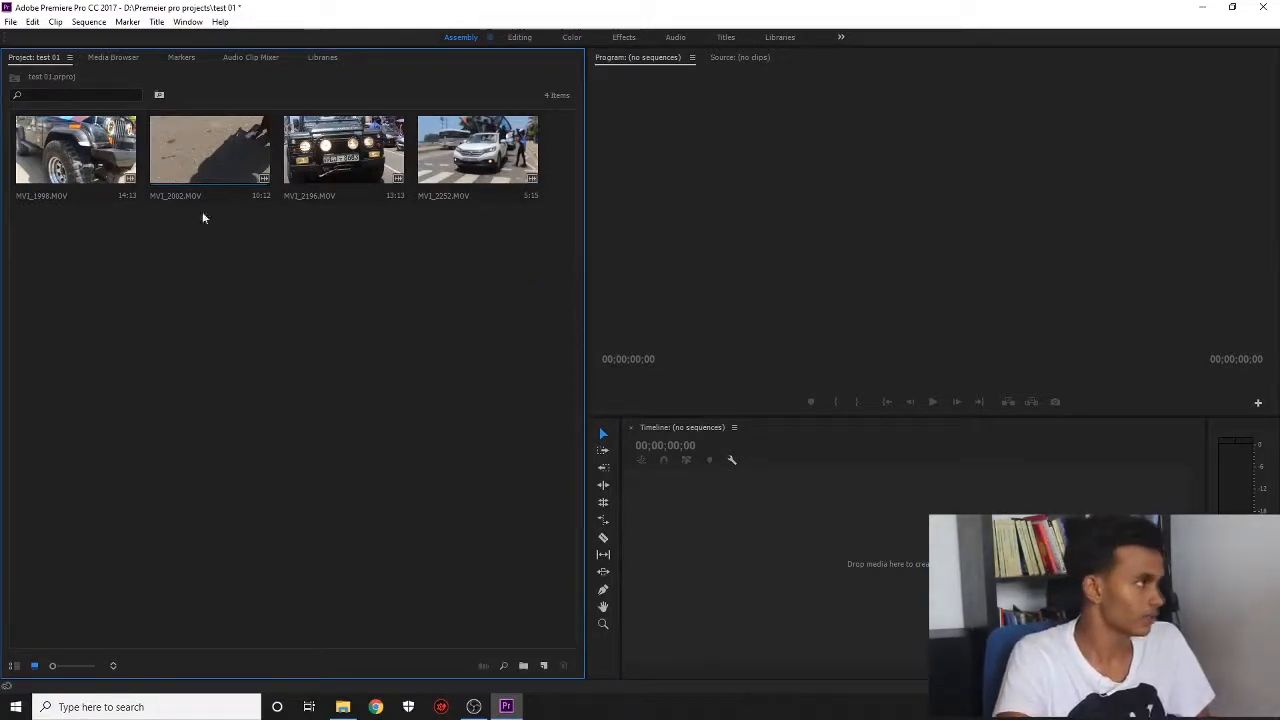
{"action": "left_click", "coordinate": [110, 156]}
{"action": "left_click", "coordinate": [230, 160]}
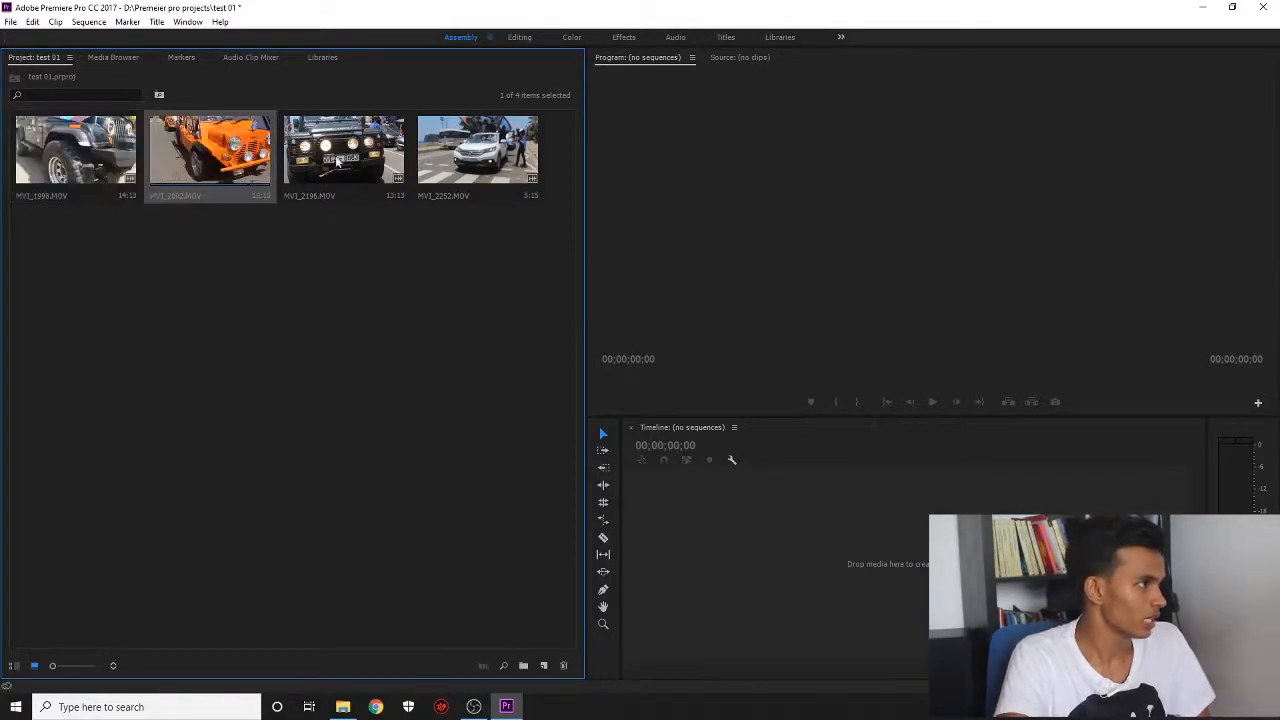
{"action": "double_click", "coordinate": [338, 163]}
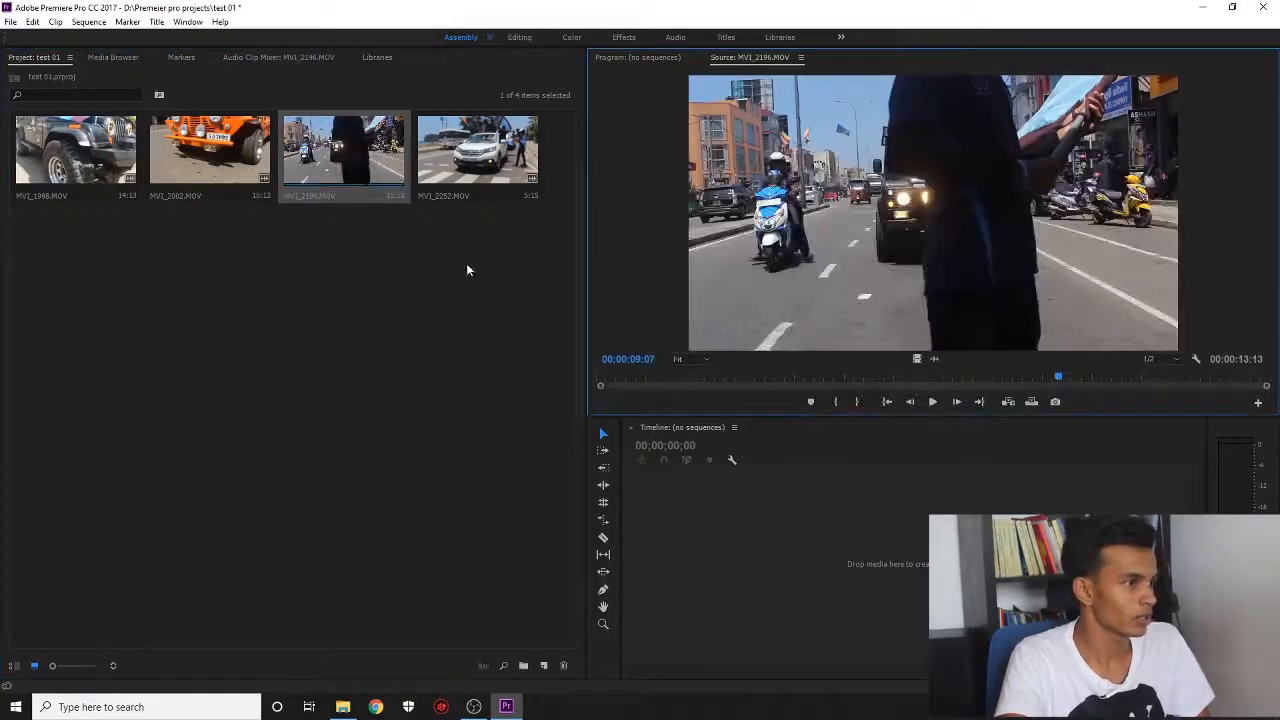
{"action": "left_click", "coordinate": [462, 275]}
Step: Switch to the Editing workspace and bring the Source monitor for MVI_2196.MOV to the front
{"action": "left_click", "coordinate": [528, 40]}
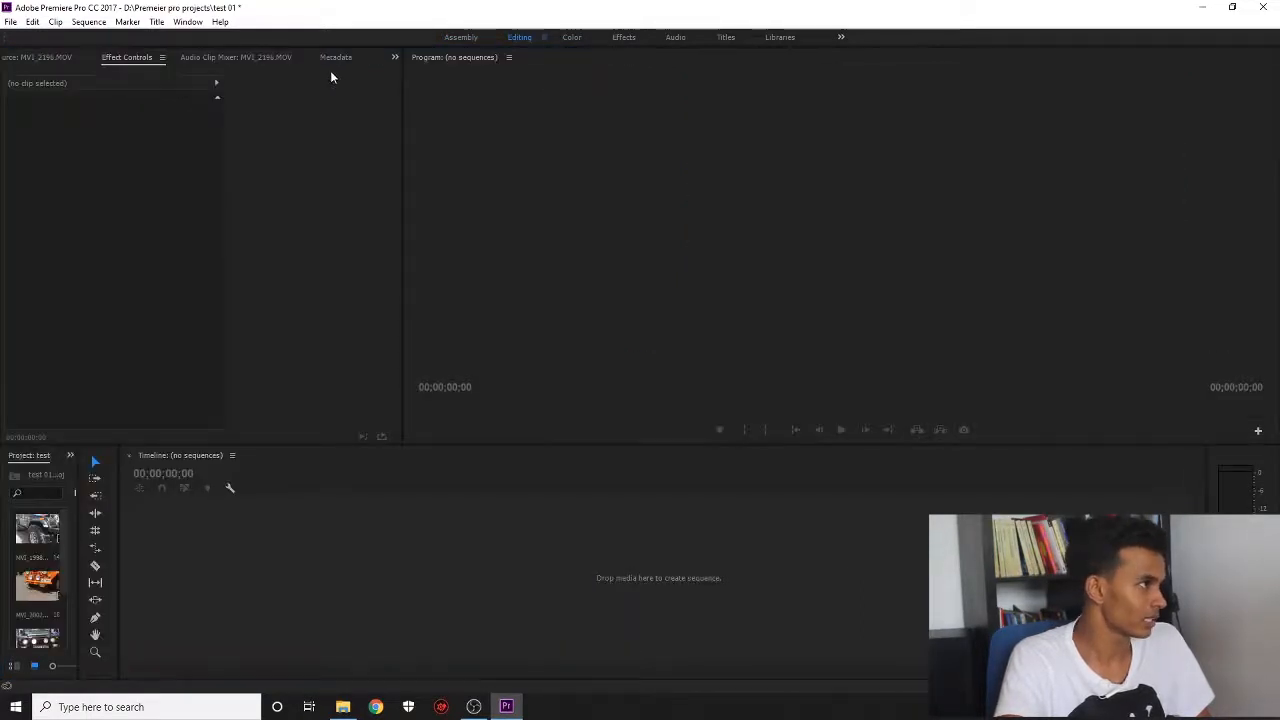
{"action": "left_click", "coordinate": [394, 60]}
{"action": "left_click", "coordinate": [433, 85]}
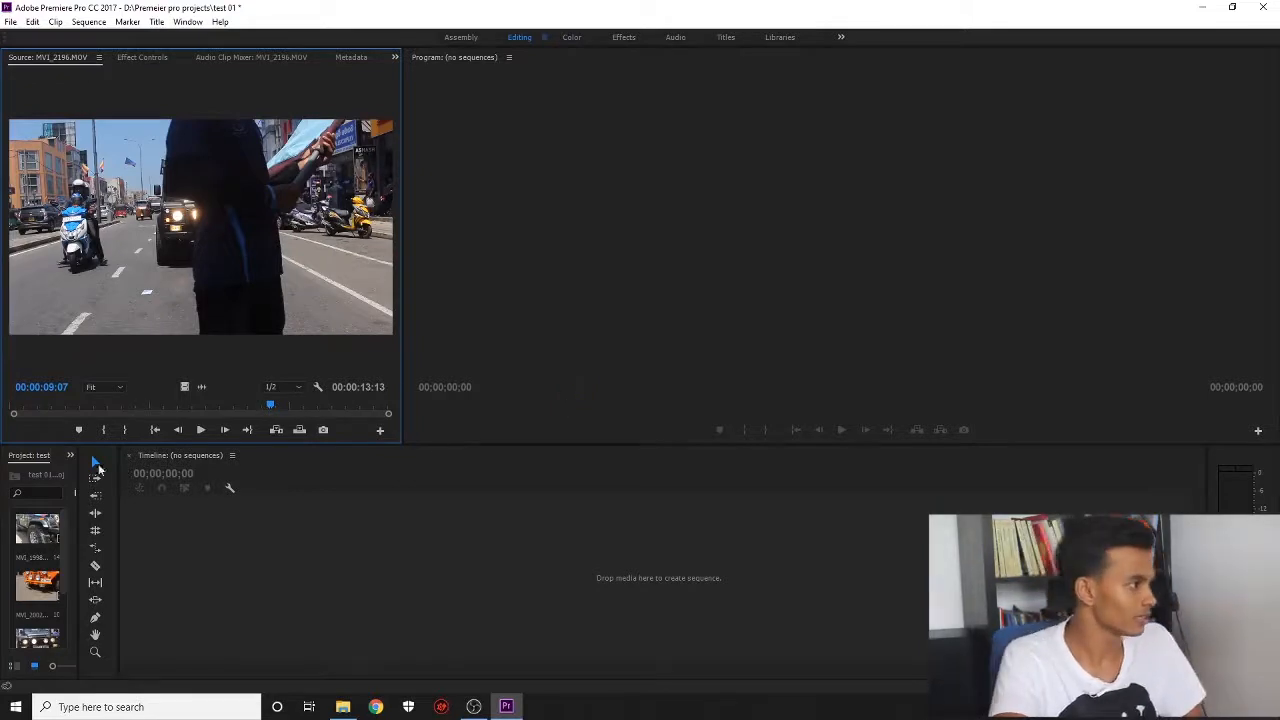
Step: Enlarge the project bin so all imported clips show, and narrow the tool strip to a single column
{"action": "left_click_drag", "start_coordinate": [79, 467], "coordinate": [384, 300]}
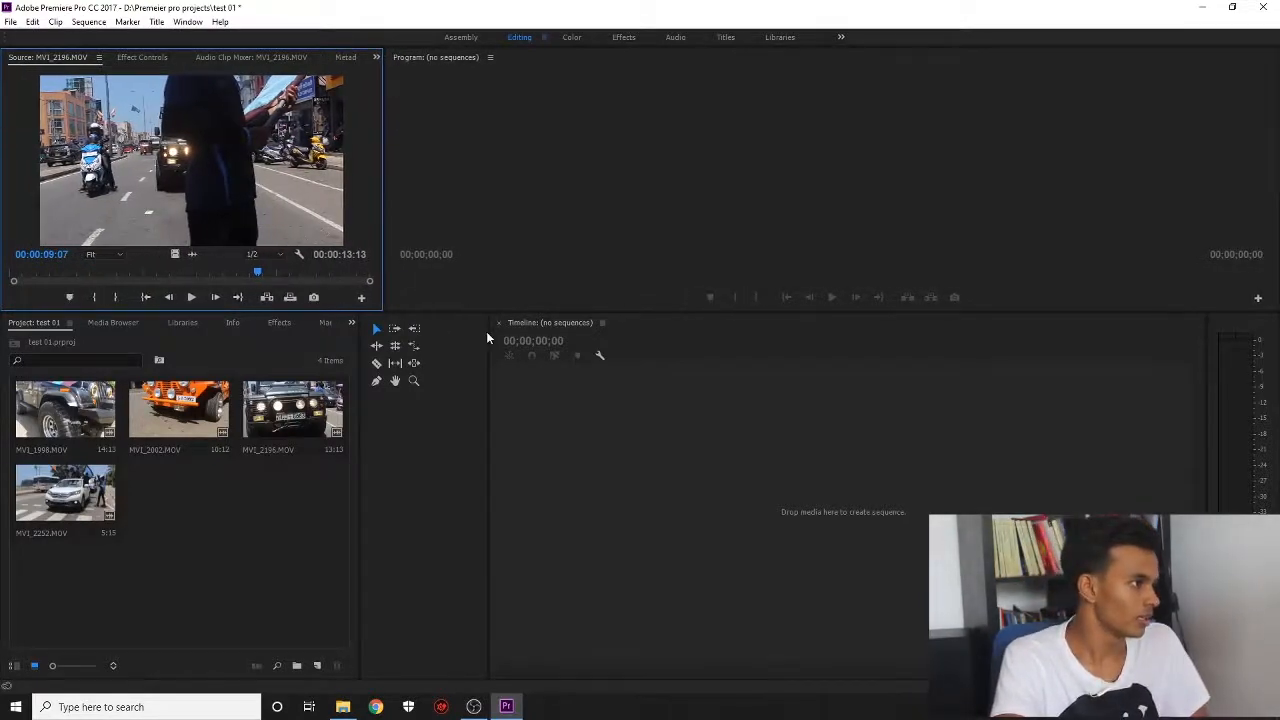
{"action": "left_click", "coordinate": [491, 334]}
{"action": "left_click_drag", "start_coordinate": [486, 336], "coordinate": [406, 336]}
{"action": "left_click", "coordinate": [251, 520]}
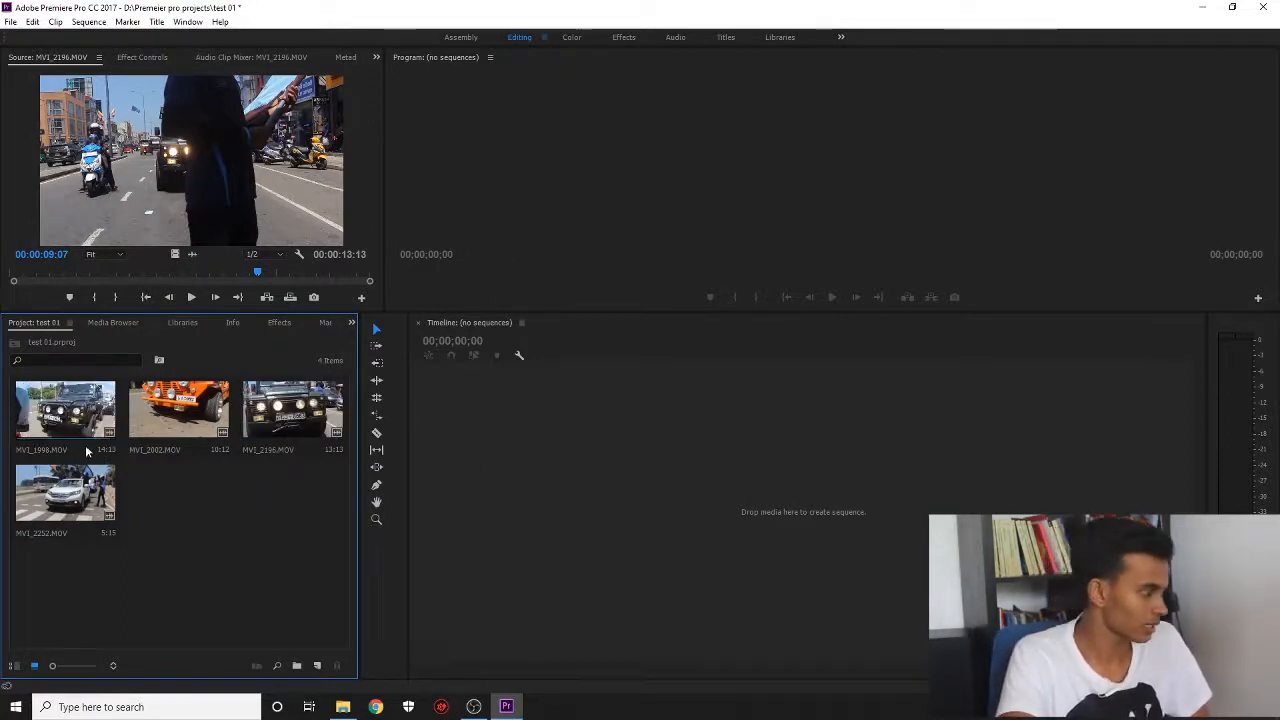
Step: Create a sequence from MVI_2196.MOV in the empty timeline and enlarge the Source and Program monitors above it
{"action": "left_click", "coordinate": [290, 410]}
{"action": "left_click_drag", "start_coordinate": [269, 409], "coordinate": [595, 437]}
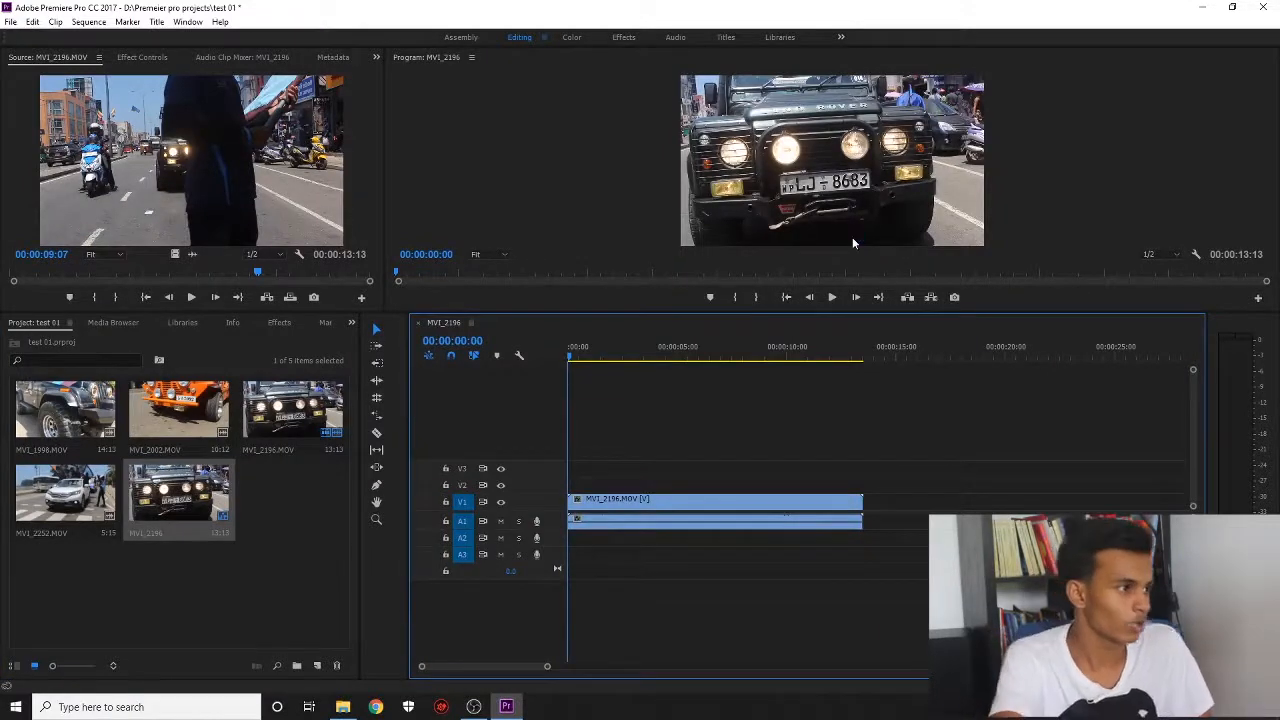
{"action": "left_click_drag", "start_coordinate": [708, 313], "coordinate": [668, 481]}
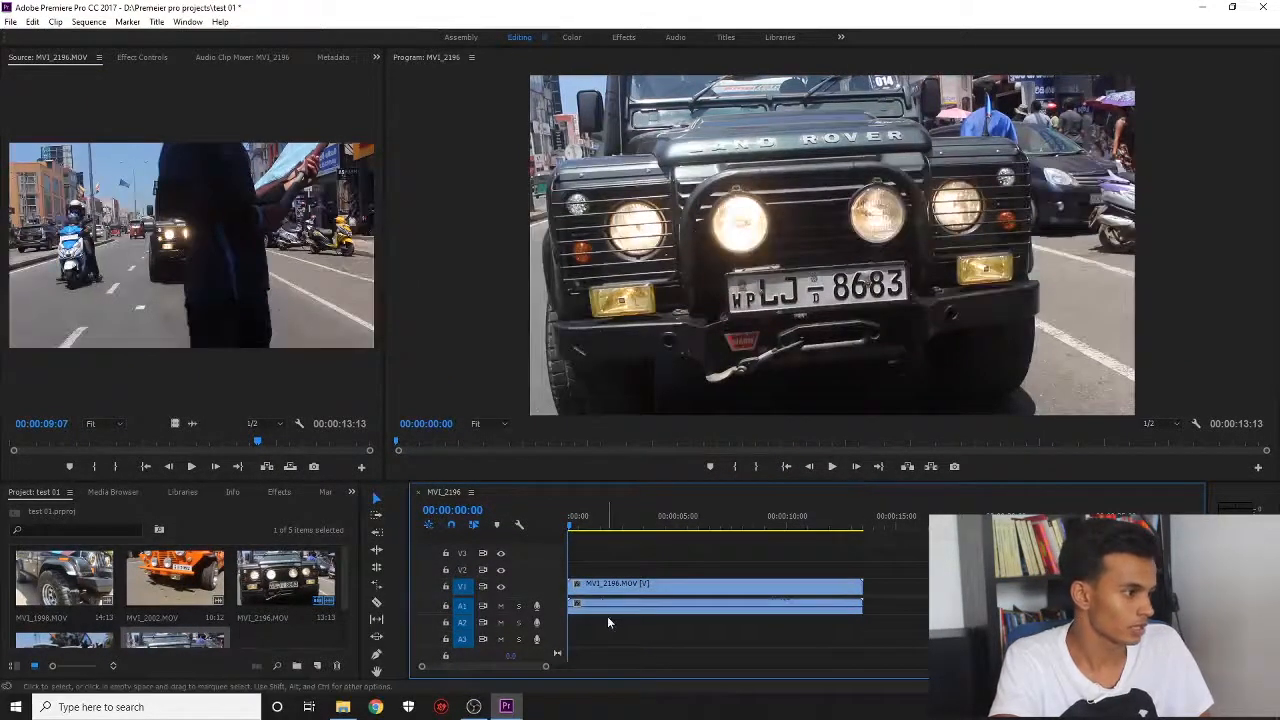
Step: Mute audio track A1, play part of the sequence and return the playhead to 00:00:00:00
{"action": "left_click", "coordinate": [631, 608]}
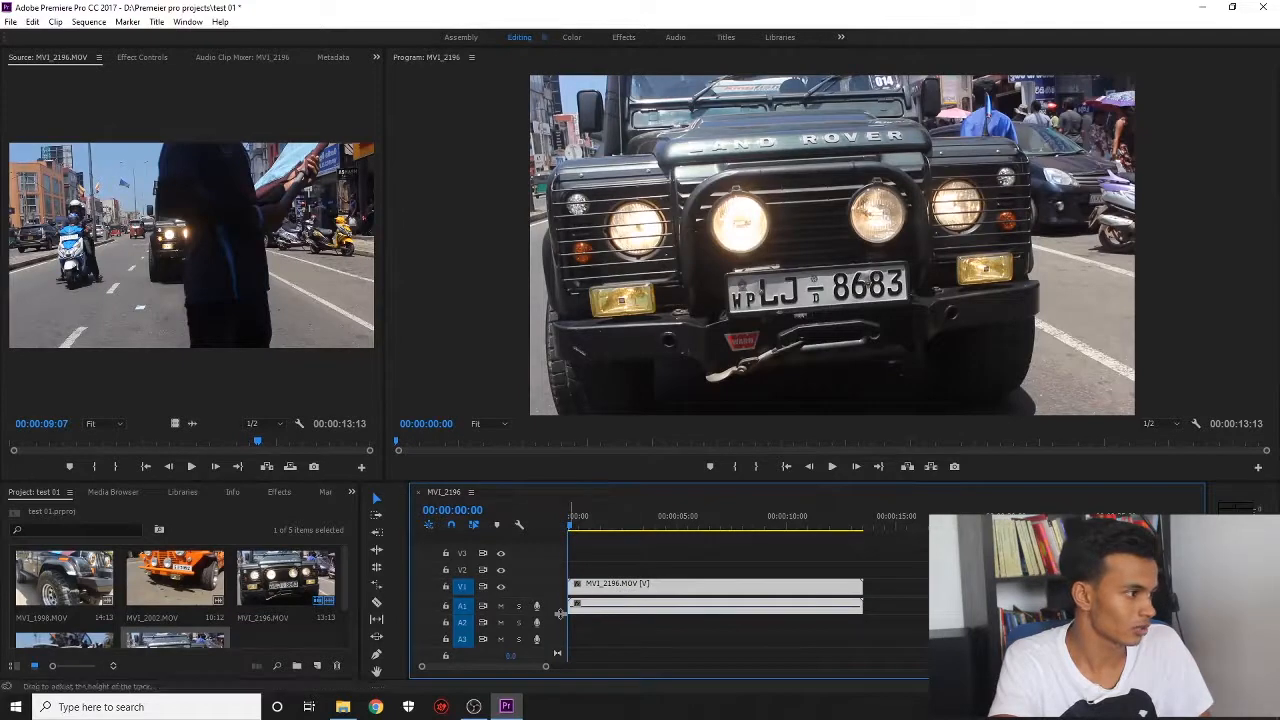
{"action": "left_click", "coordinate": [500, 606]}
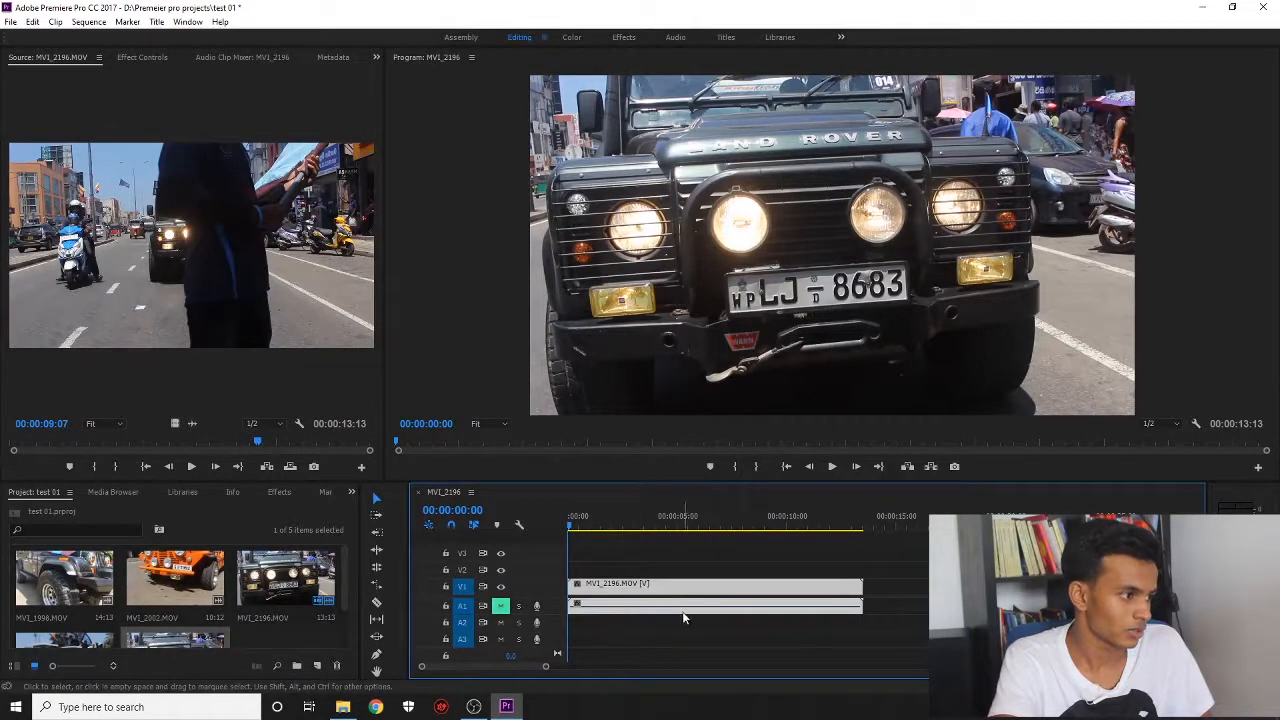
{"action": "left_click", "coordinate": [833, 467]}
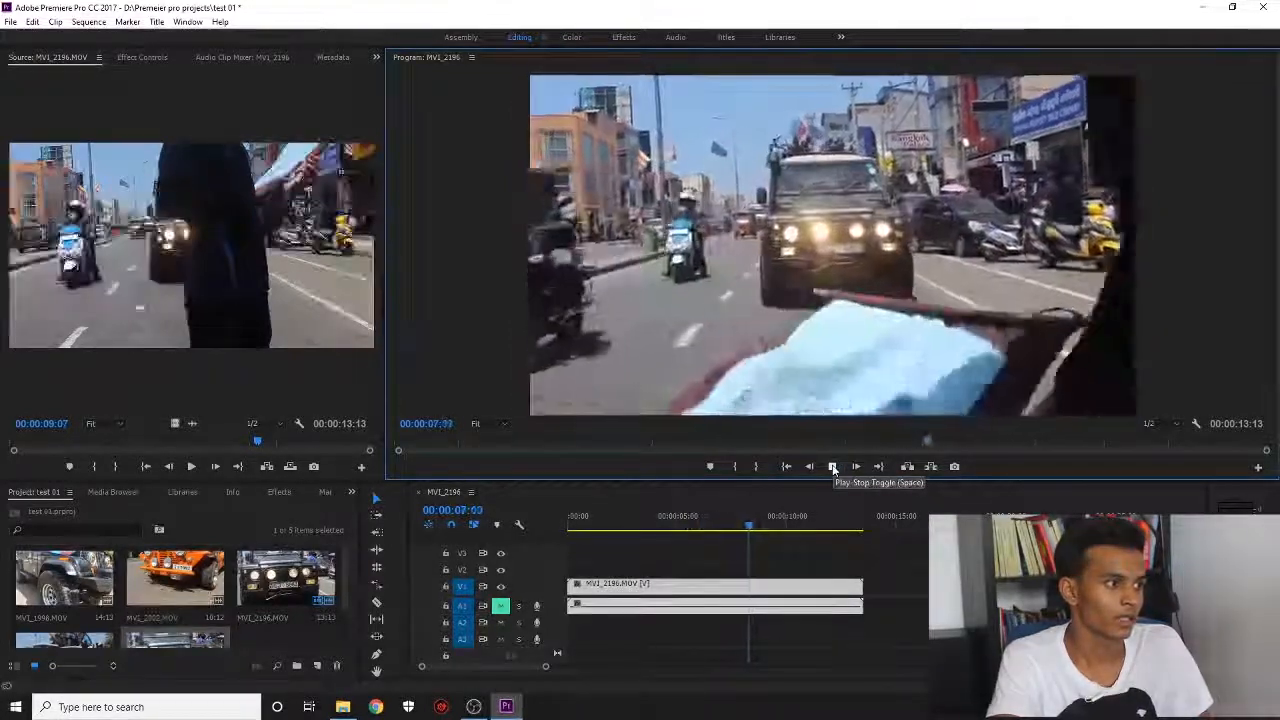
{"action": "left_click", "coordinate": [800, 526]}
{"action": "left_click_drag", "start_coordinate": [801, 527], "coordinate": [552, 527]}
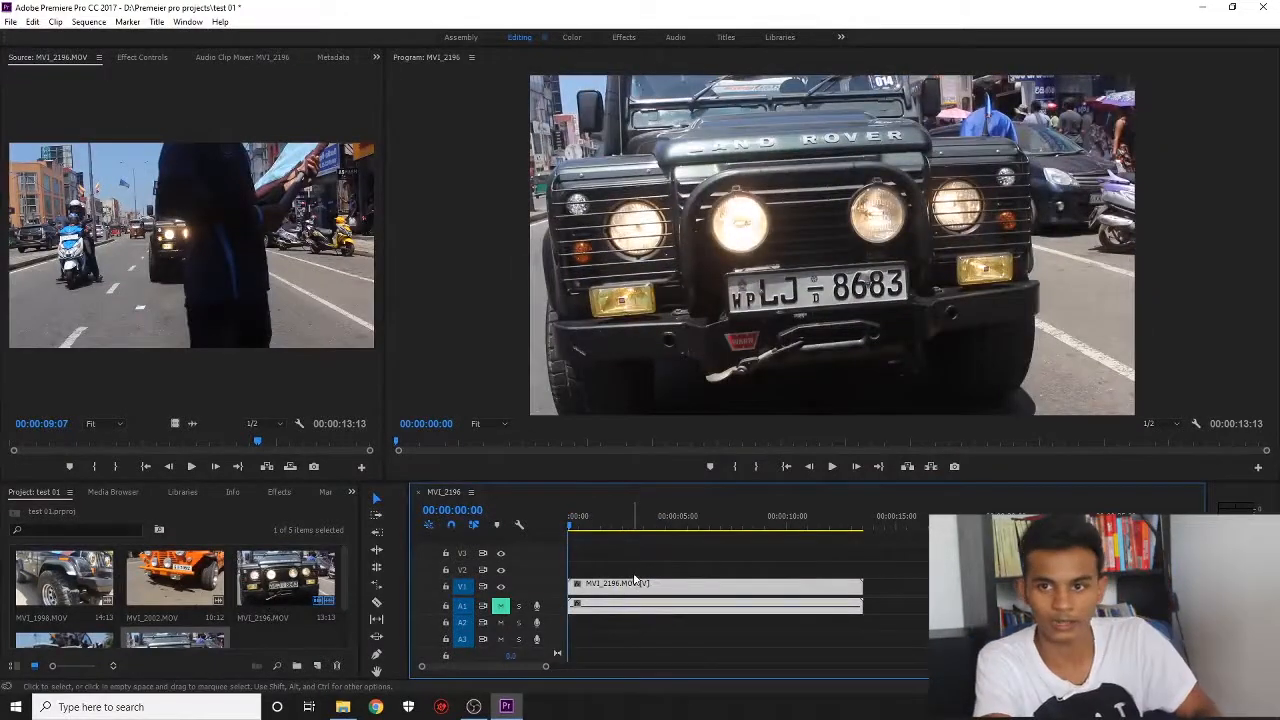
Step: Delete the clip from the timeline and remove the MVI_2196 sequence from the project bin
{"action": "key", "text": "Delete"}
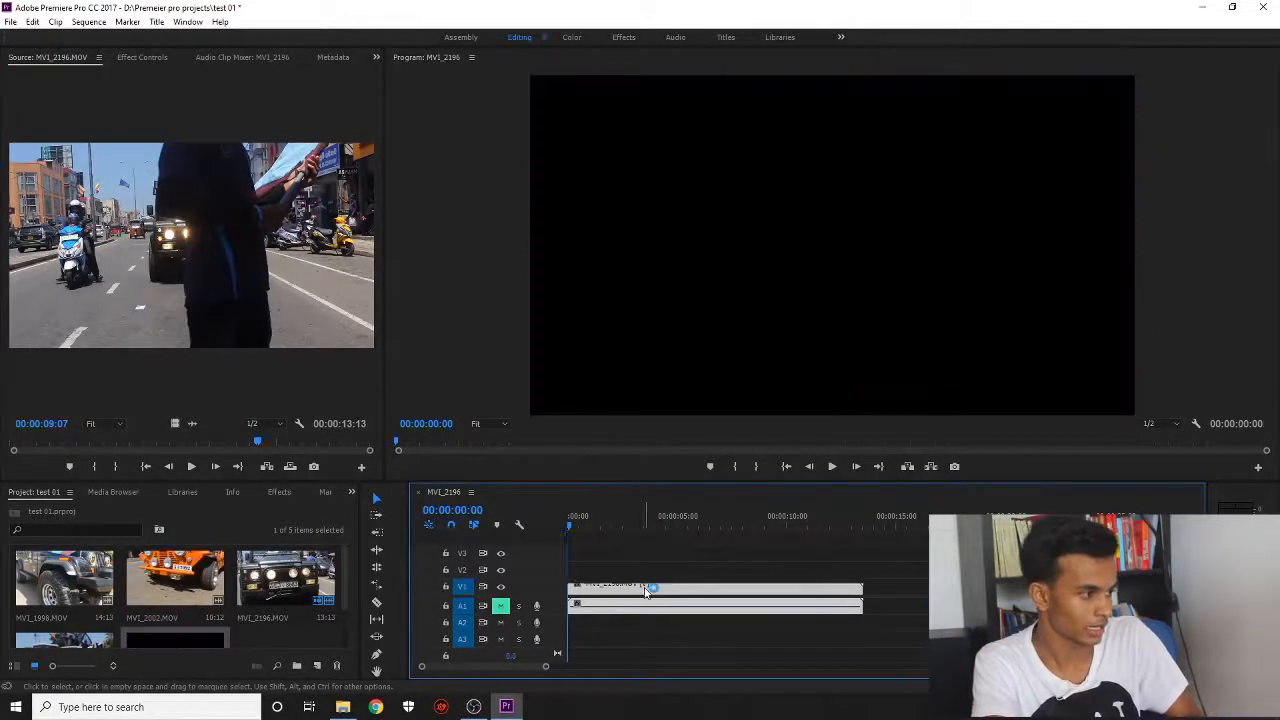
{"action": "scroll", "coordinate": [160, 600], "scroll_direction": "down", "scroll_amount": 1}
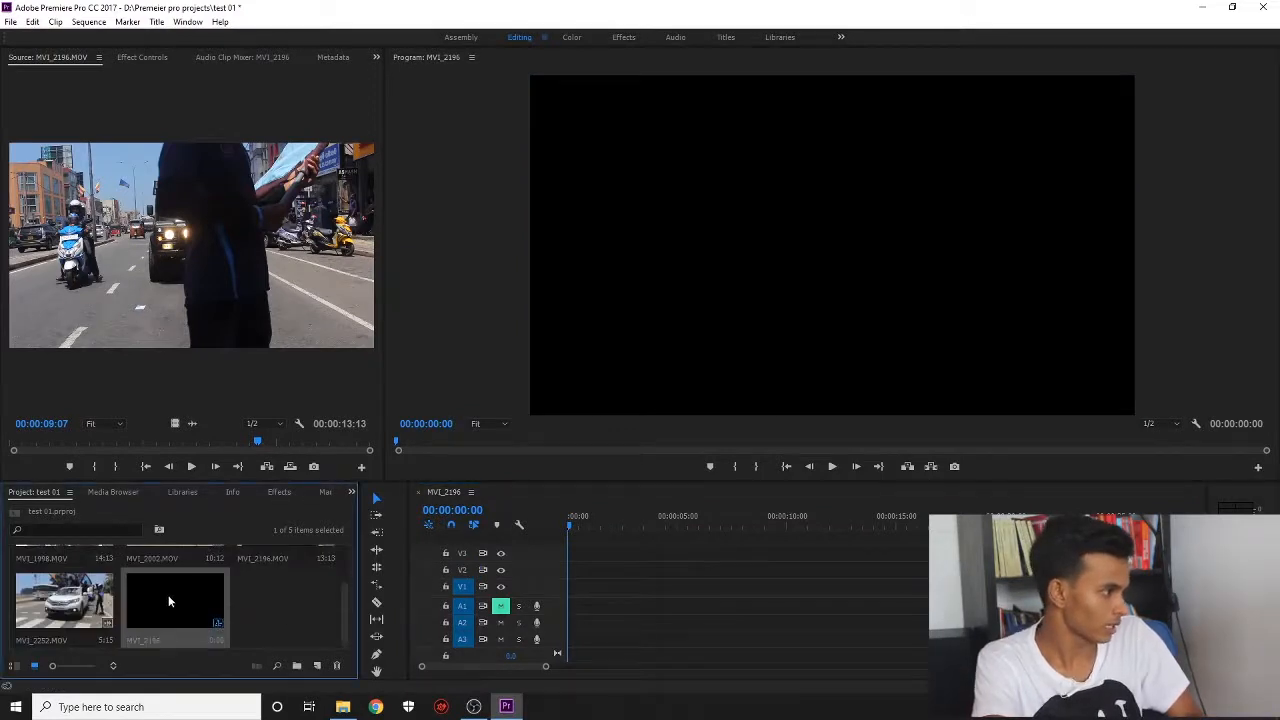
{"action": "key", "text": "Delete"}
{"action": "scroll", "coordinate": [74, 602], "scroll_direction": "up", "scroll_amount": 1}
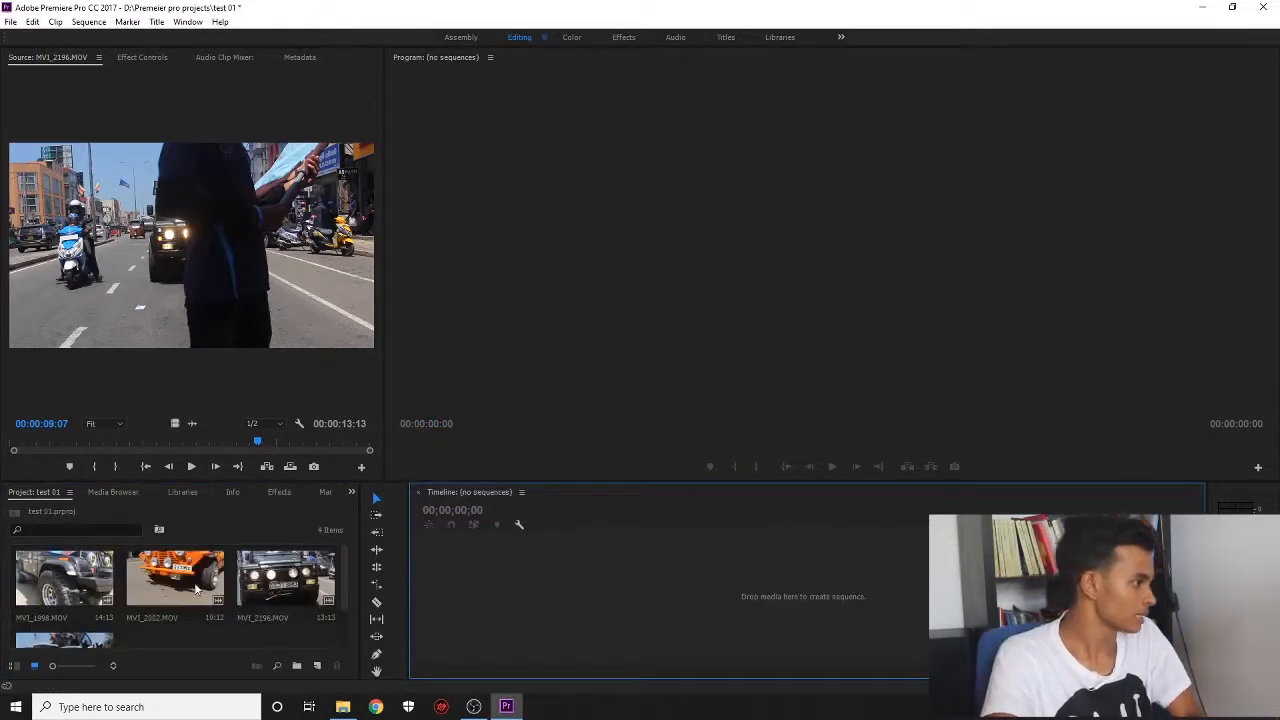
Step: Load MVI_2196.MOV in the Source monitor with its playhead at 00:00:00:00, and mute the system sound
{"action": "double_click", "coordinate": [286, 573]}
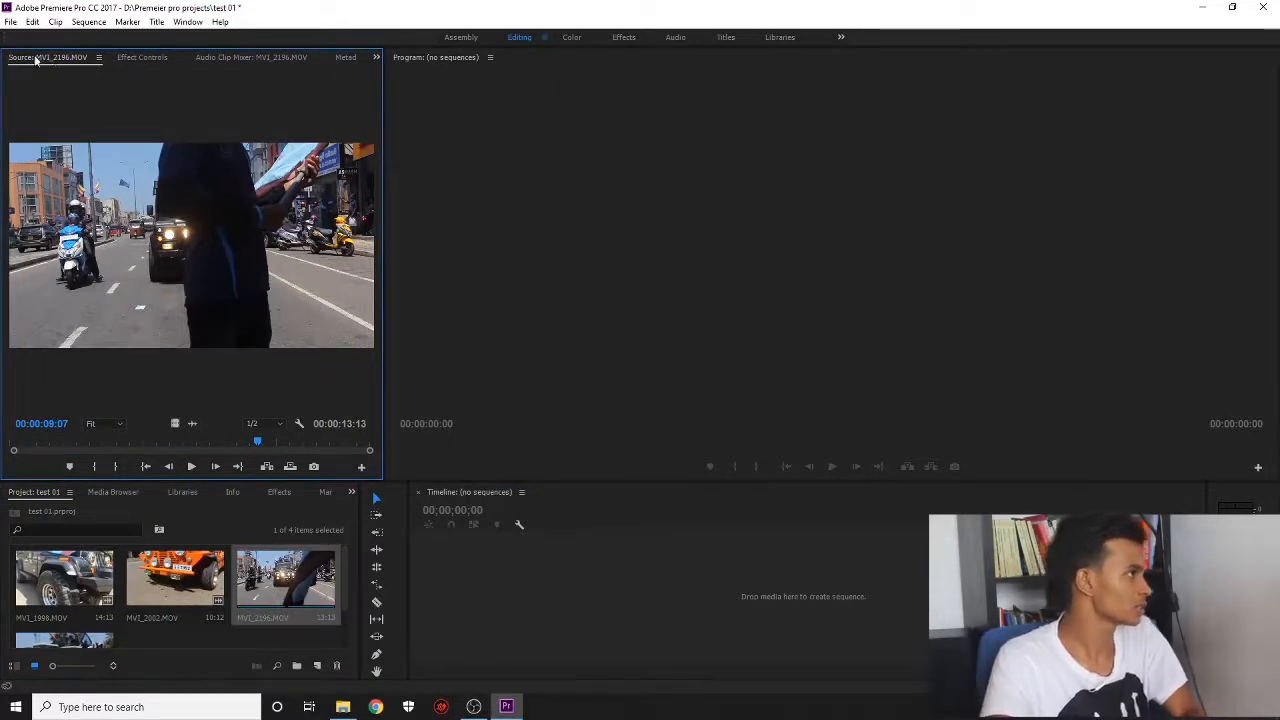
{"action": "left_click_drag", "start_coordinate": [8, 60], "coordinate": [98, 62]}
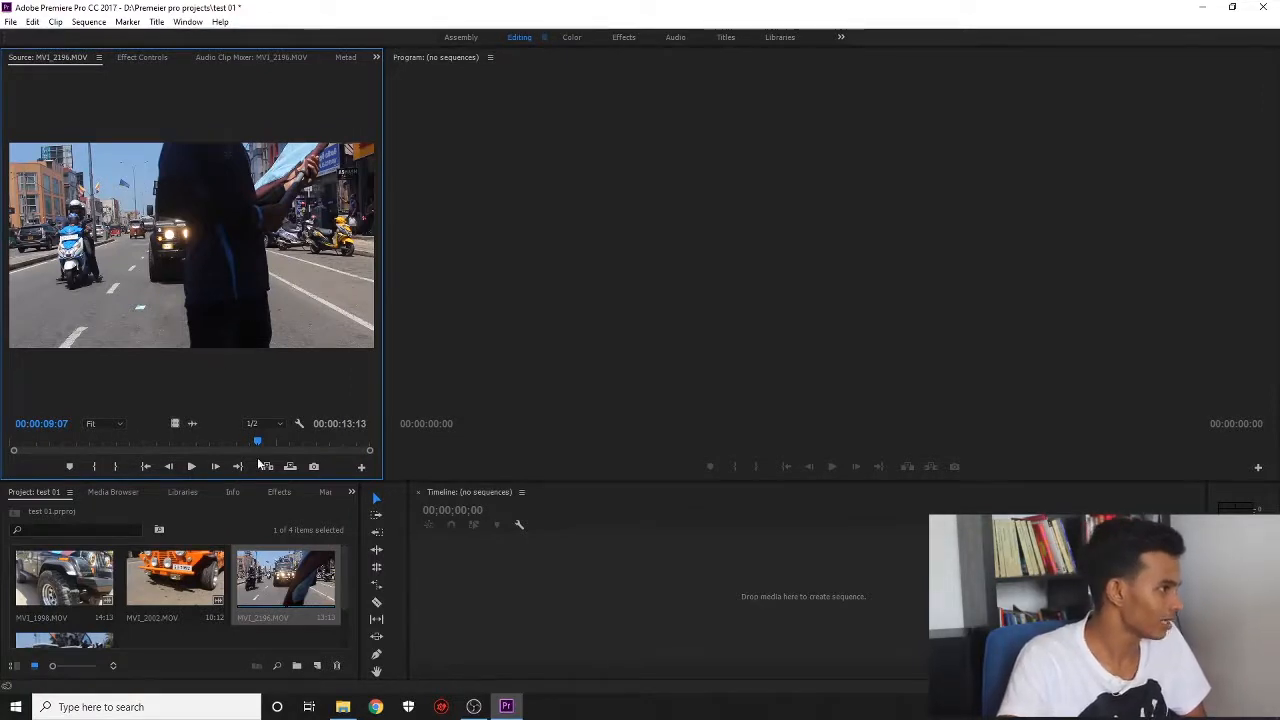
{"action": "left_click_drag", "start_coordinate": [258, 446], "coordinate": [14, 440]}
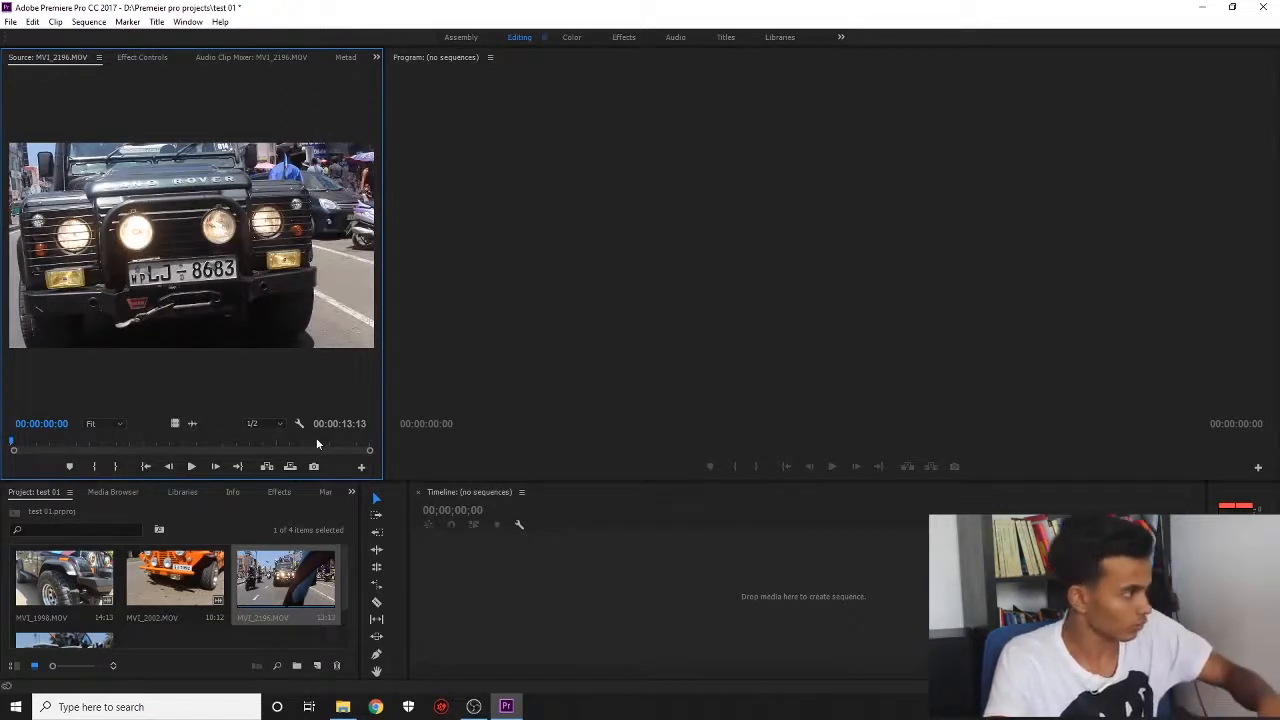
{"action": "key", "text": "XF86AudioMute"}
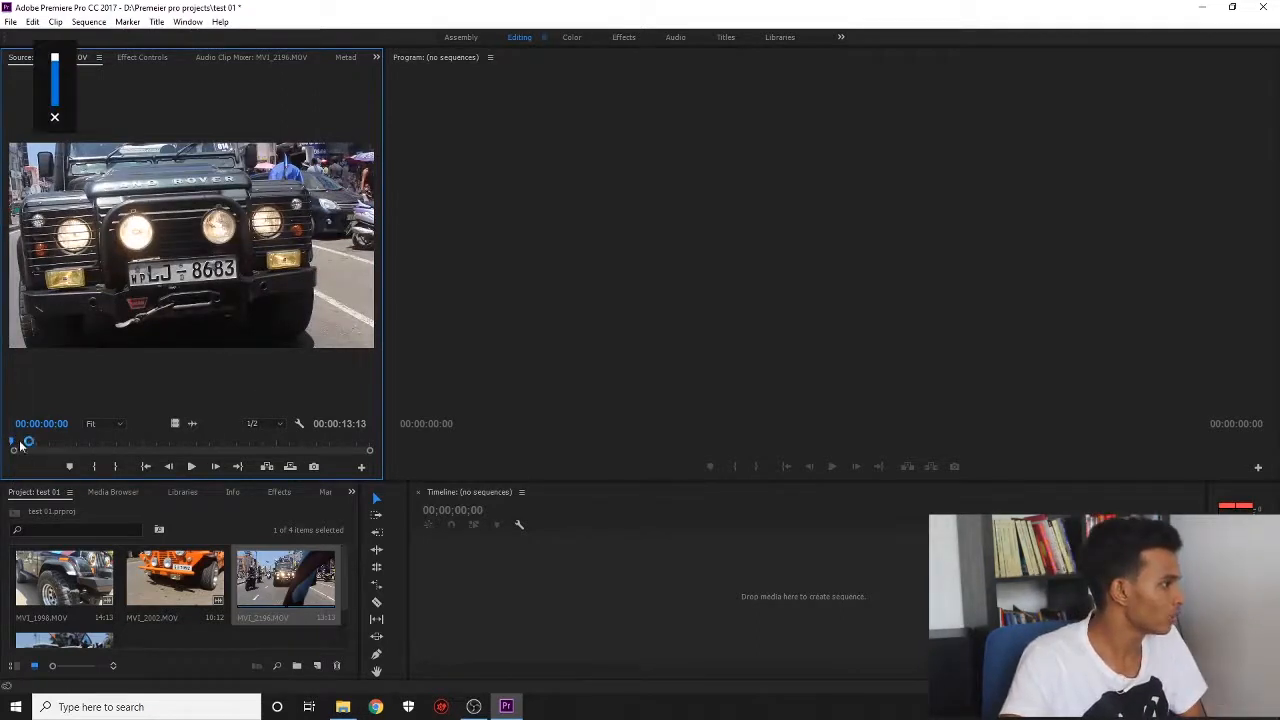
Step: Mark an In point at 00:00:04:01 and an Out point at 00:00:08:11 on MVI_2196.MOV in the Source monitor
{"action": "left_click_drag", "start_coordinate": [12, 443], "coordinate": [118, 444]}
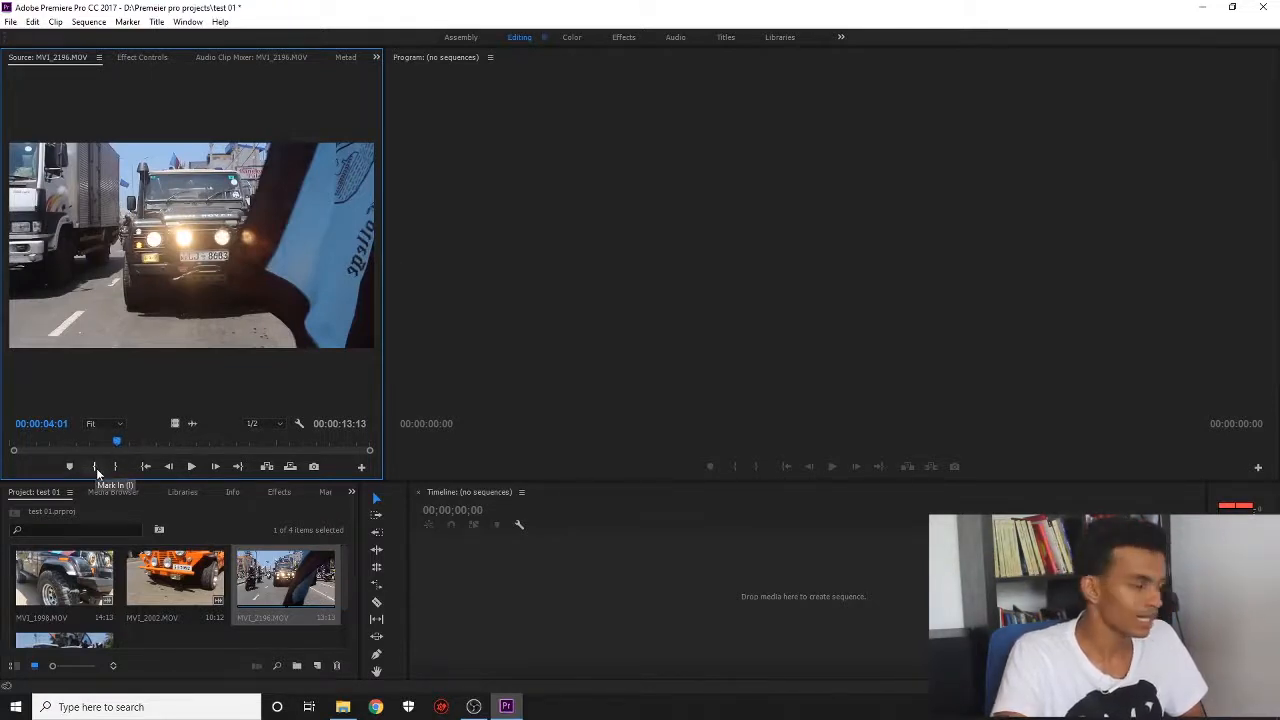
{"action": "left_click", "coordinate": [96, 468]}
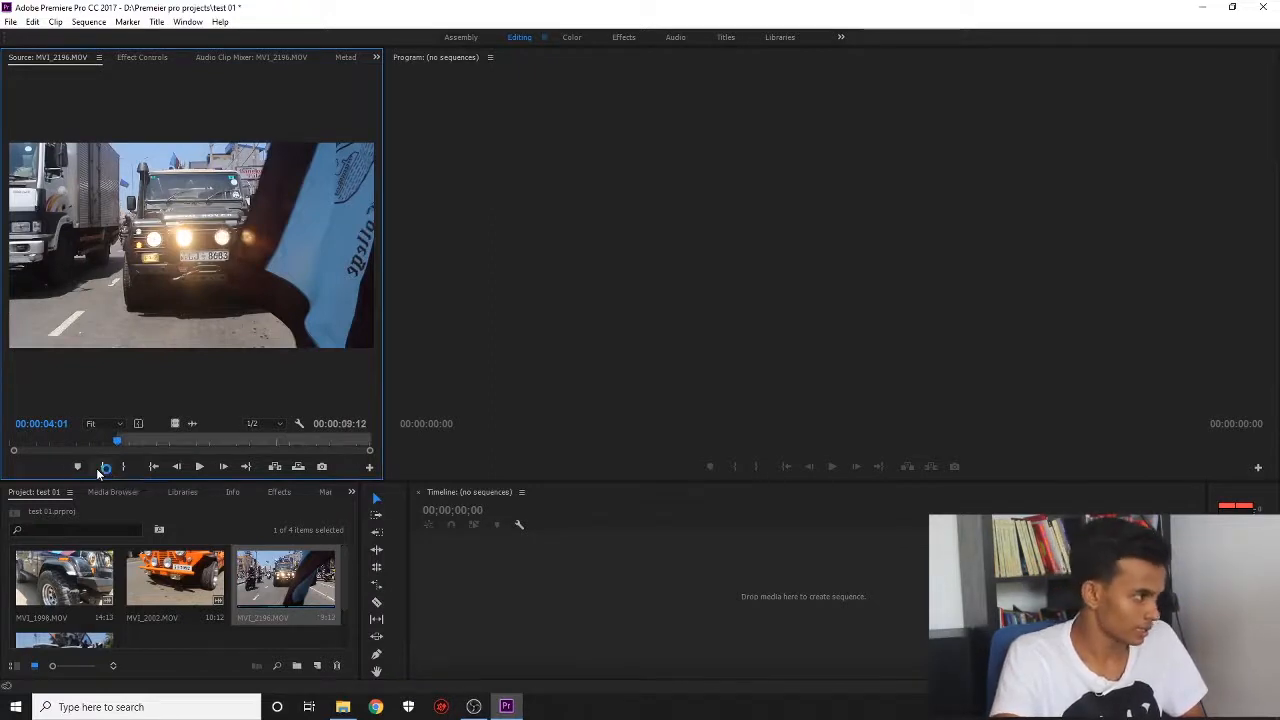
{"action": "left_click_drag", "start_coordinate": [115, 441], "coordinate": [154, 442]}
{"action": "left_click", "coordinate": [197, 466]}
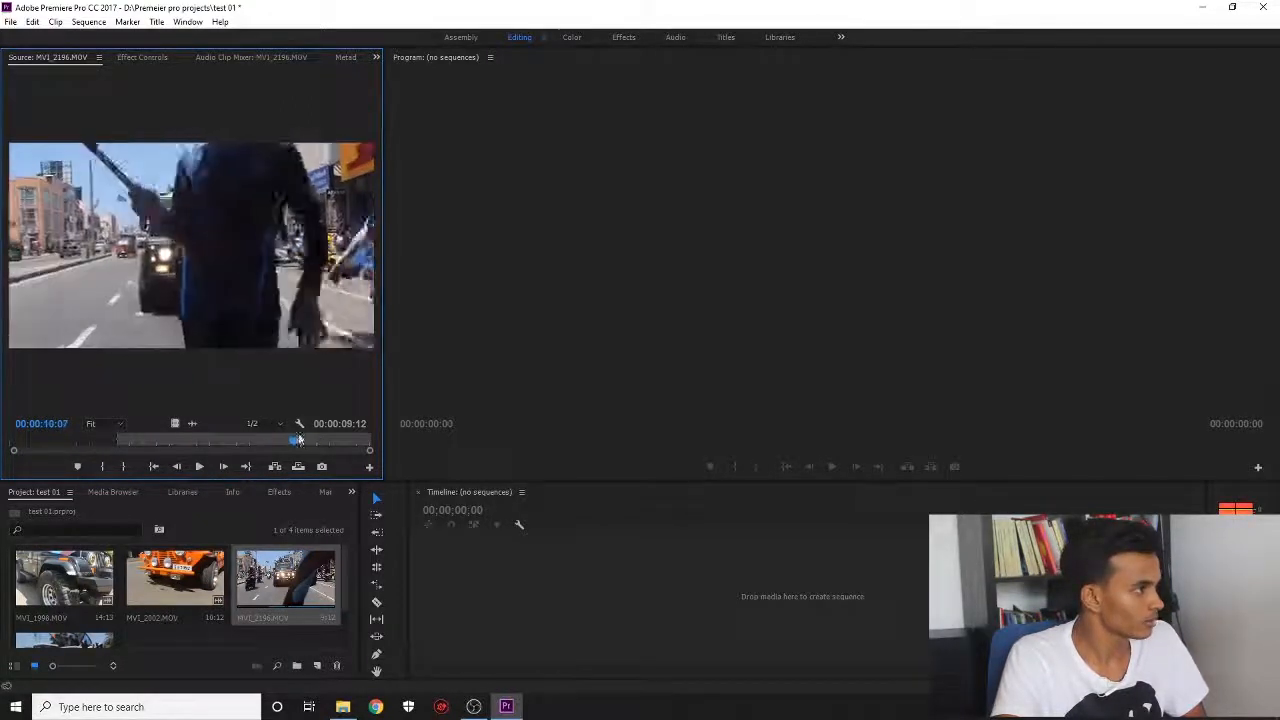
{"action": "left_click", "coordinate": [345, 441]}
{"action": "left_click_drag", "start_coordinate": [345, 441], "coordinate": [237, 444]}
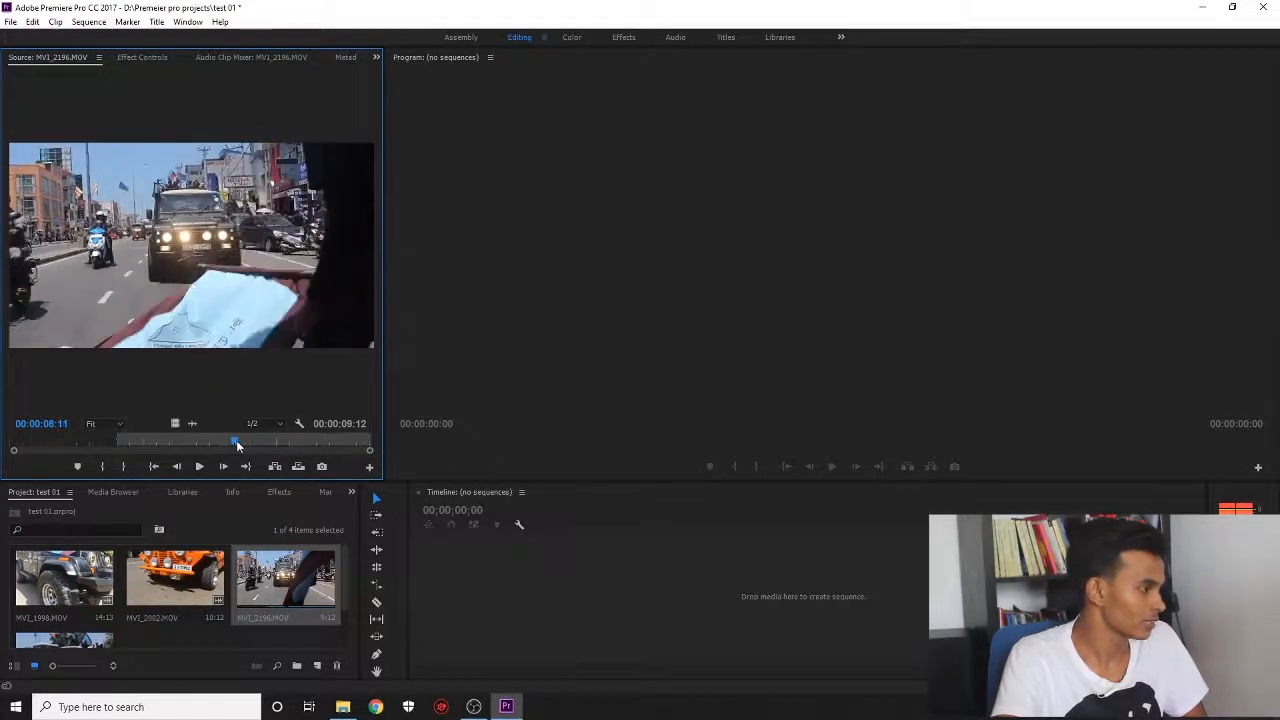
{"action": "left_click", "coordinate": [124, 467]}
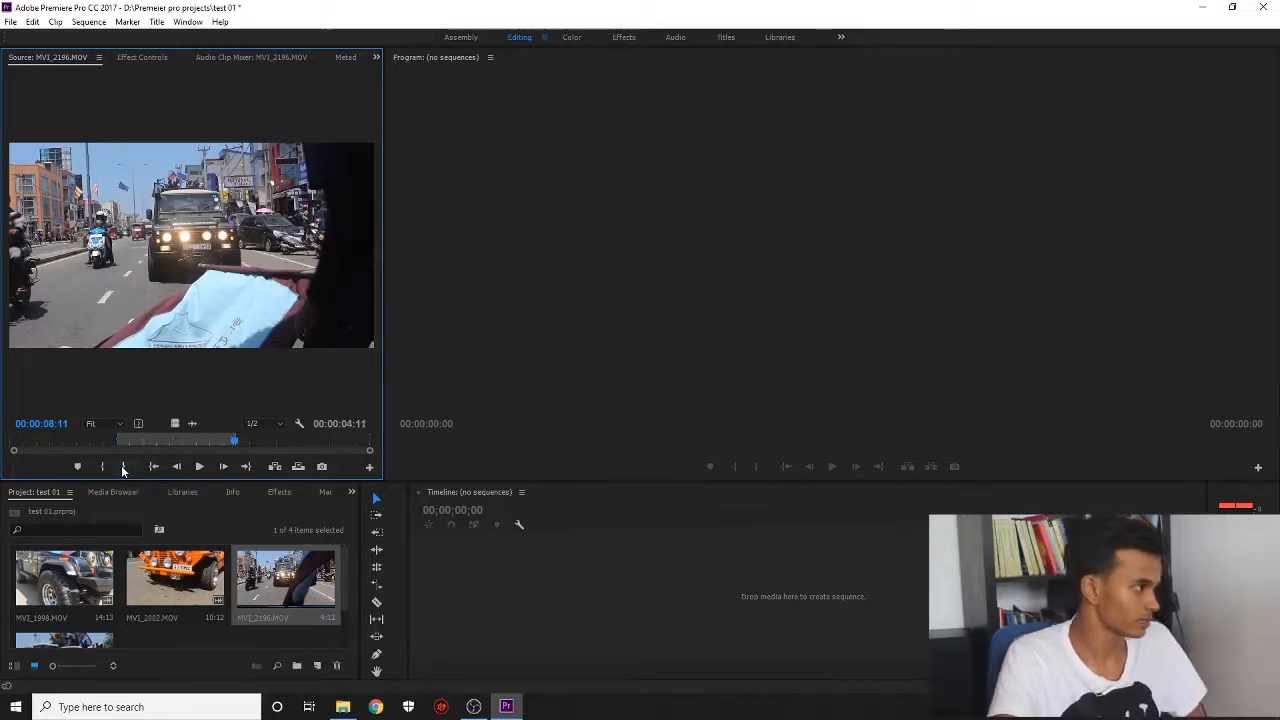
Step: Create a sequence by placing the trimmed MVI_2196.MOV from the project bin into the empty timeline
{"action": "left_click", "coordinate": [230, 644]}
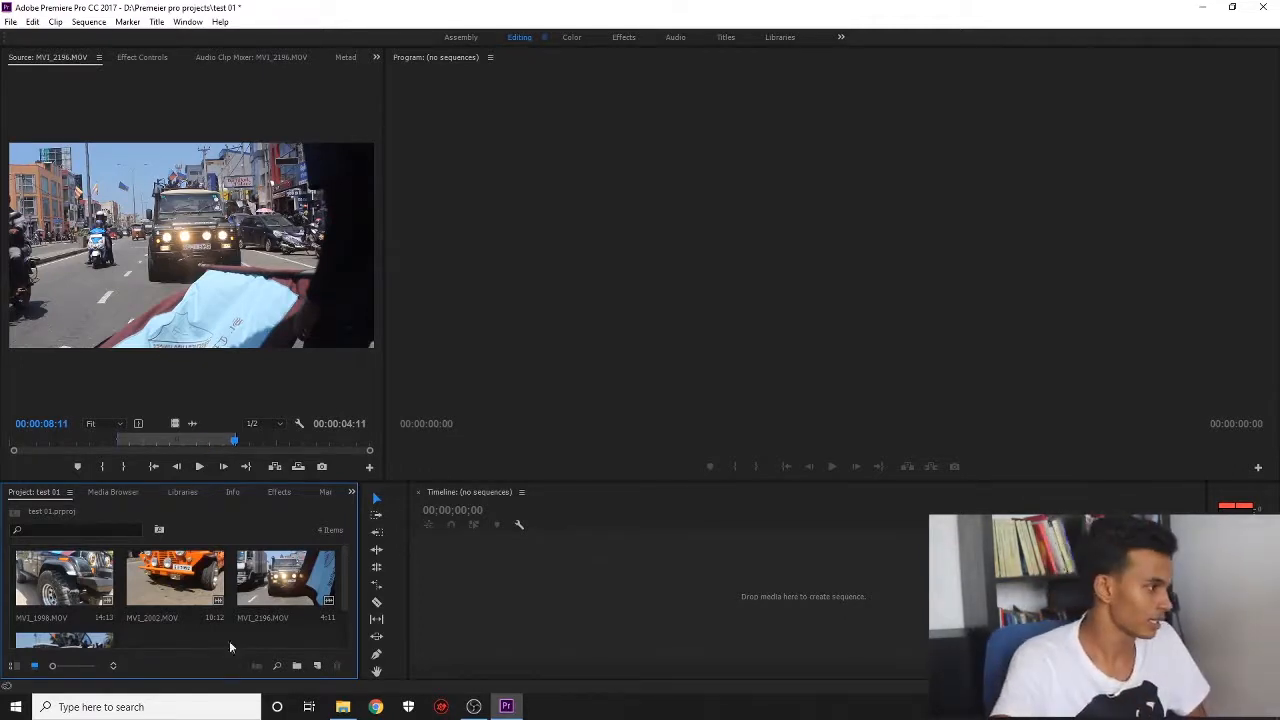
{"action": "left_click", "coordinate": [305, 578]}
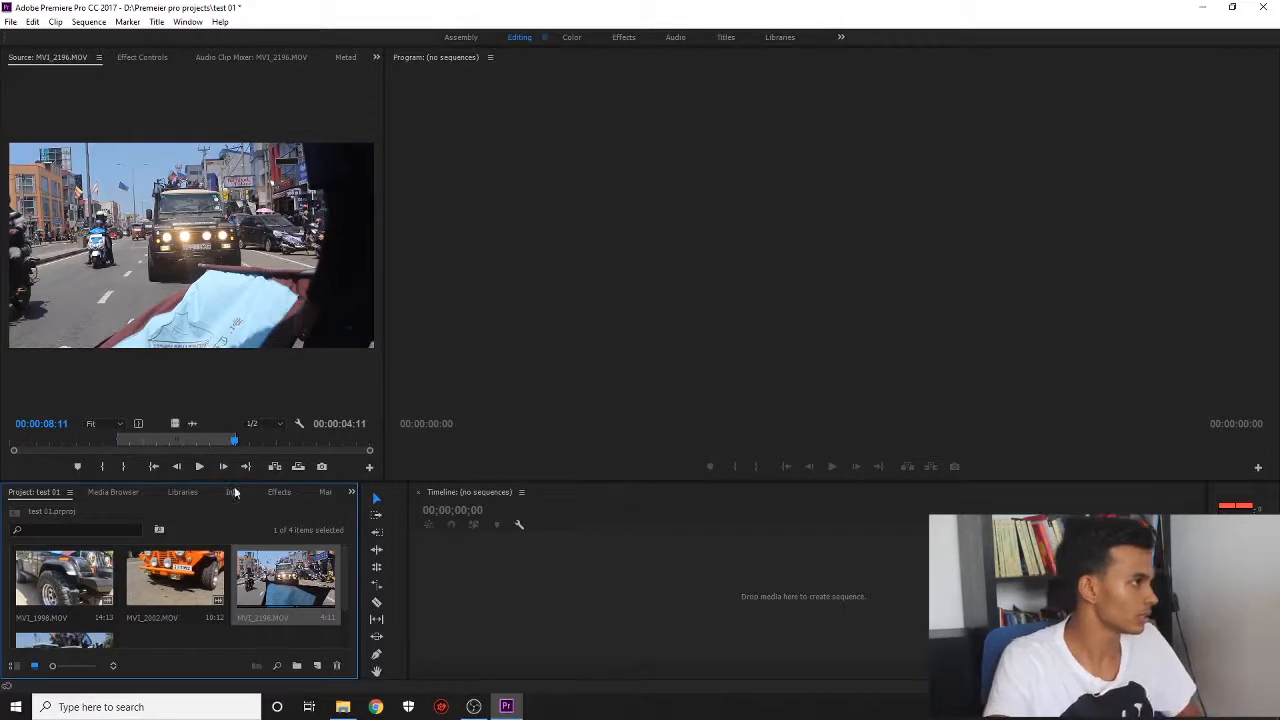
{"action": "left_click_drag", "start_coordinate": [279, 600], "coordinate": [584, 594]}
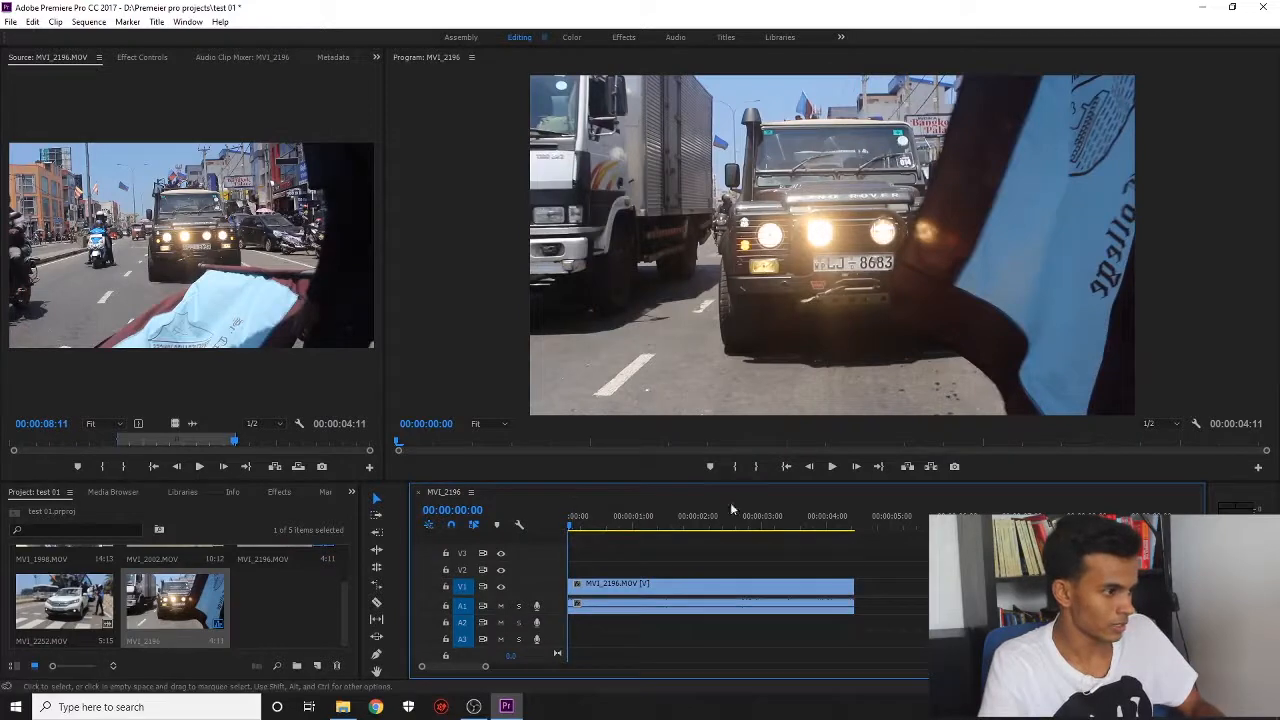
Step: Mute audio track A1 and play the MVI_2196 sequence to check the trimmed clip
{"action": "left_click", "coordinate": [832, 466]}
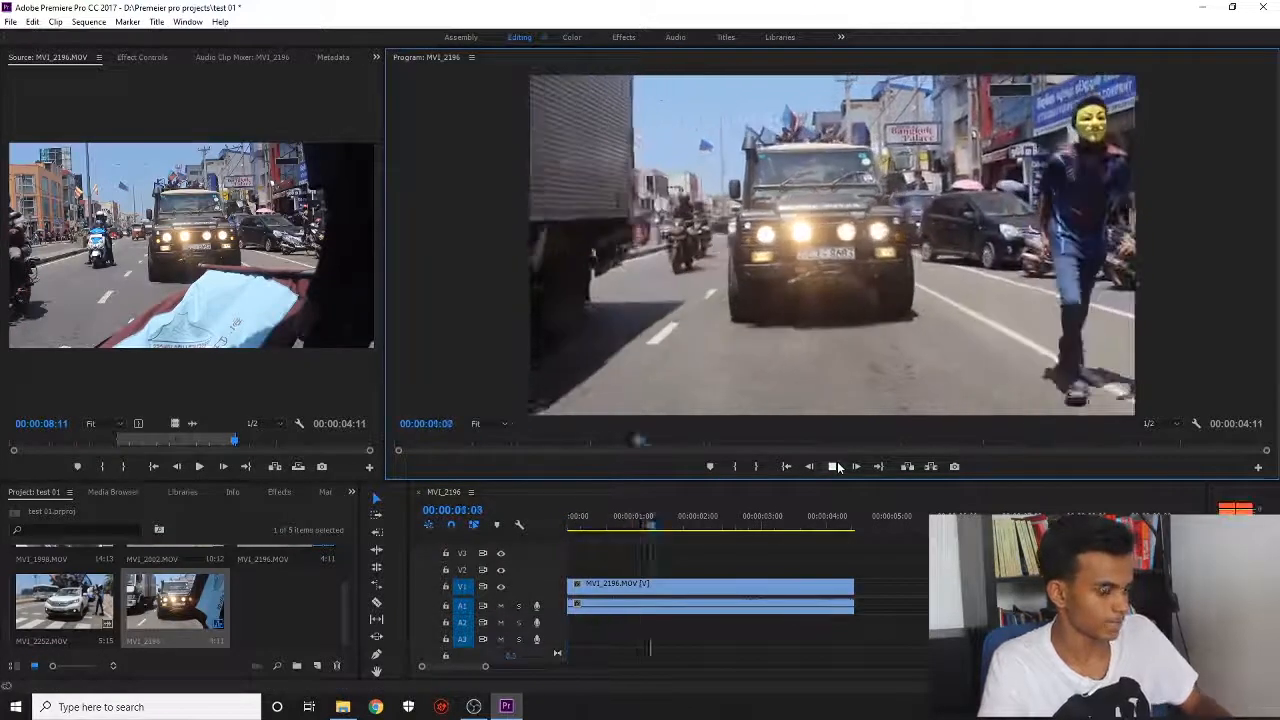
{"action": "left_click", "coordinate": [832, 466]}
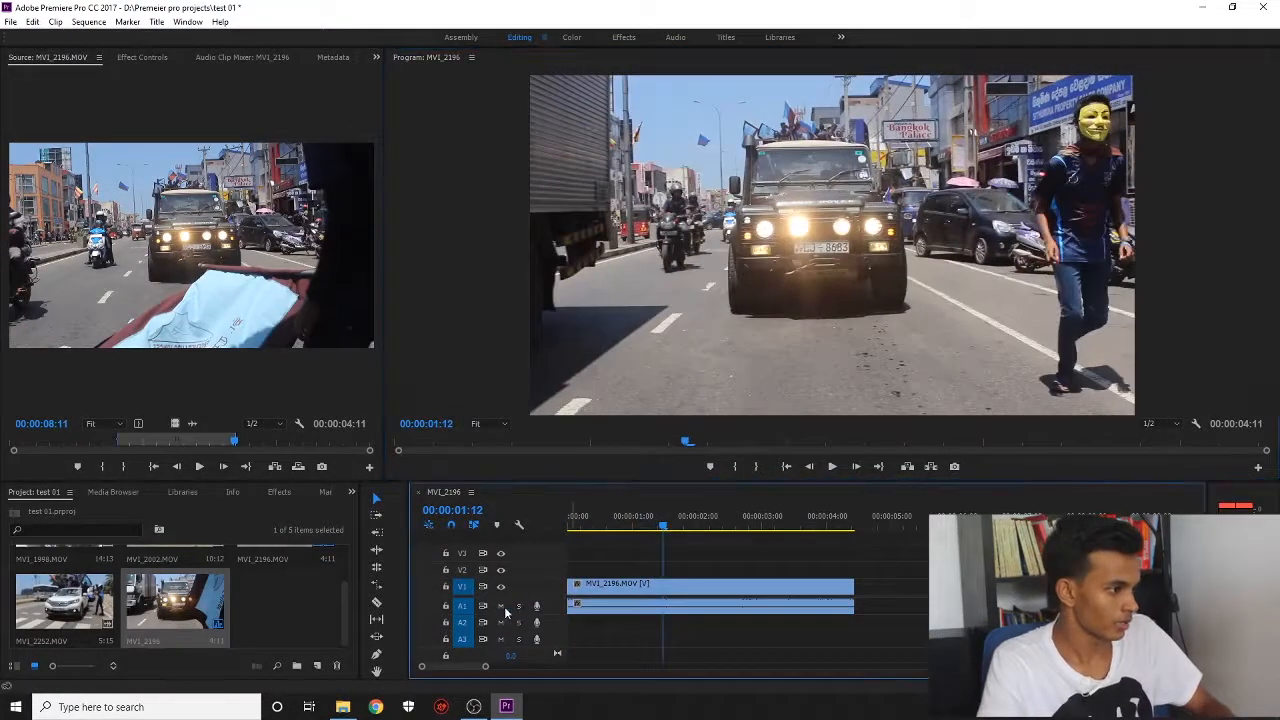
{"action": "left_click", "coordinate": [501, 606]}
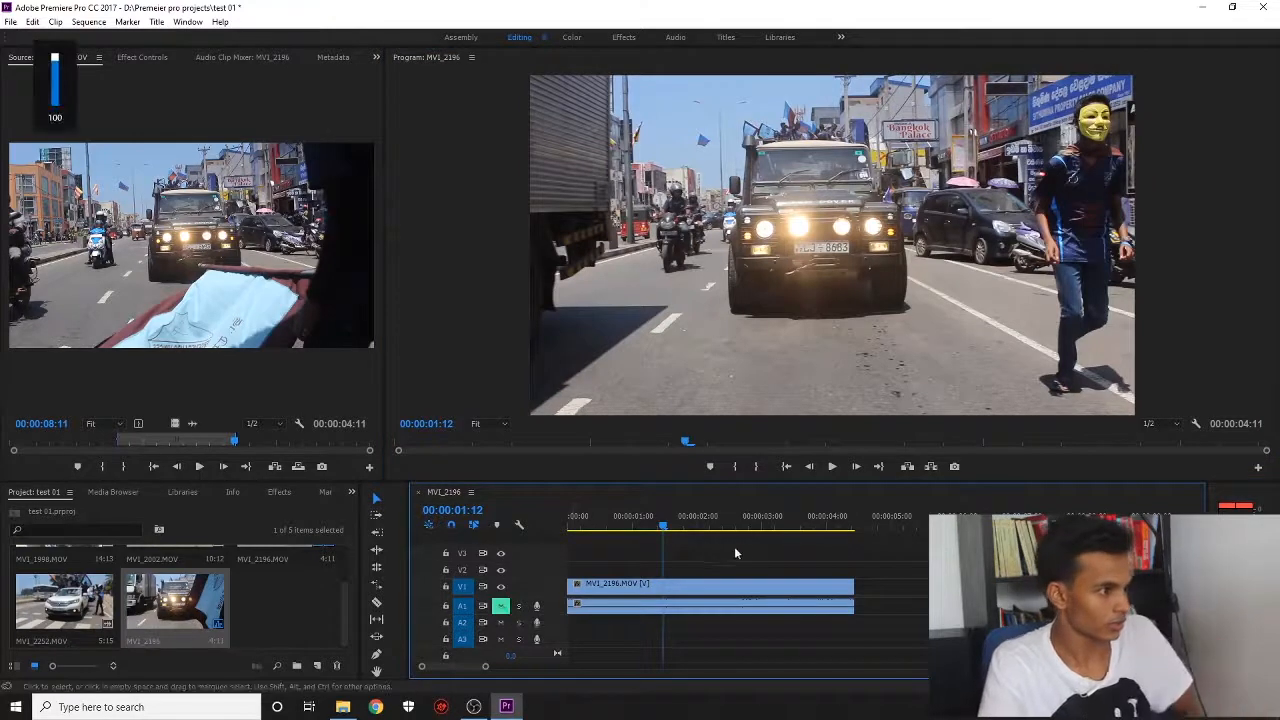
{"action": "left_click", "coordinate": [832, 466]}
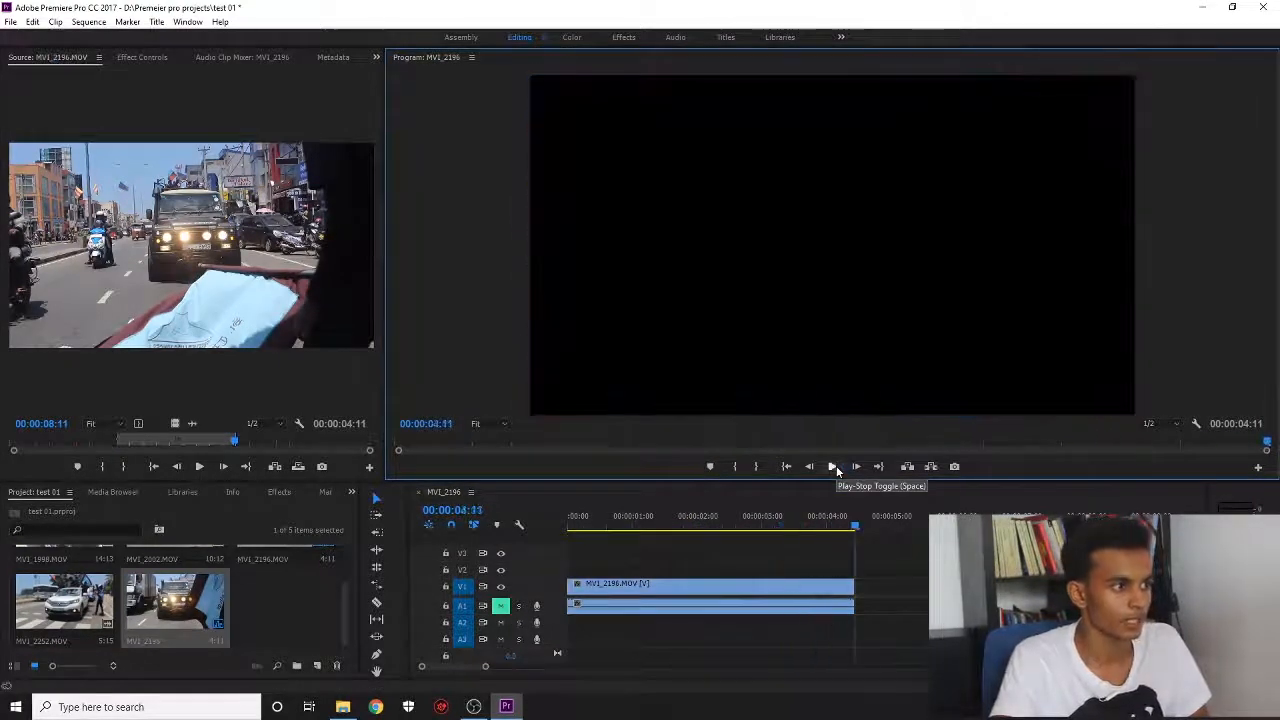
{"action": "left_click", "coordinate": [832, 466]}
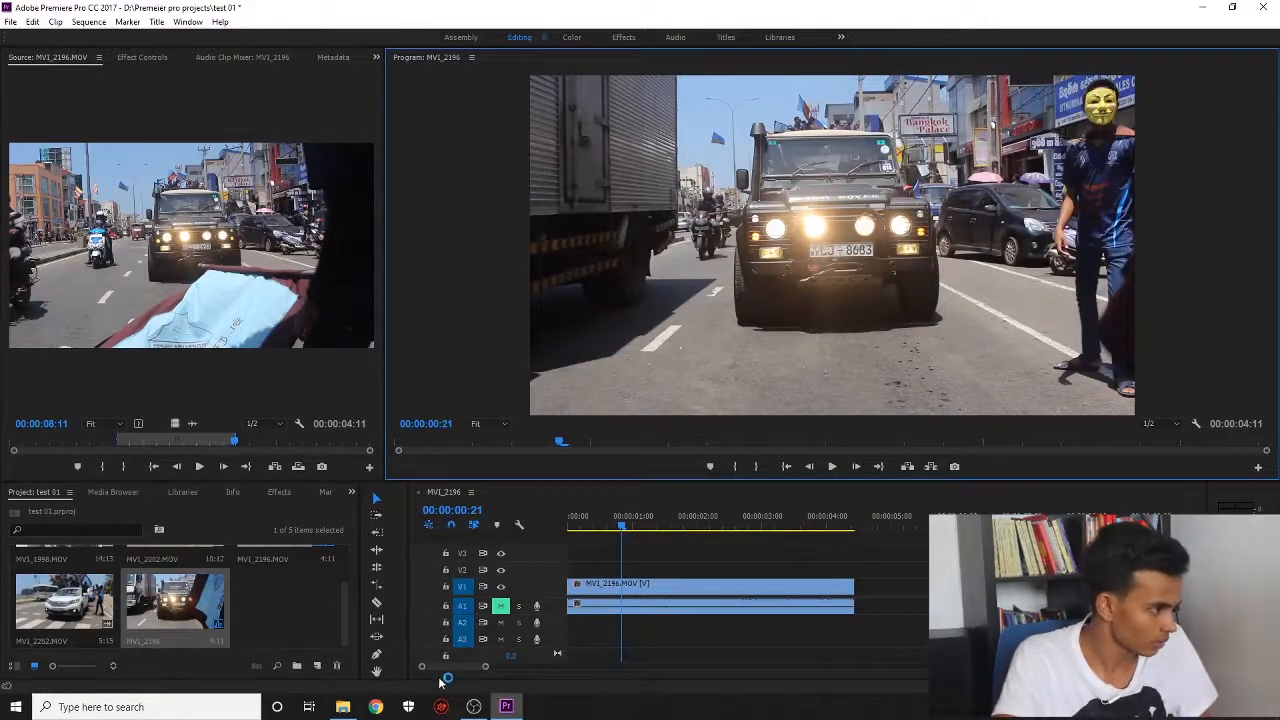
Step: Add MVI_2002.MOV from the project bin to track V1, leaving a short gap after MVI_2196.MOV
{"action": "left_click_drag", "start_coordinate": [486, 670], "coordinate": [793, 681]}
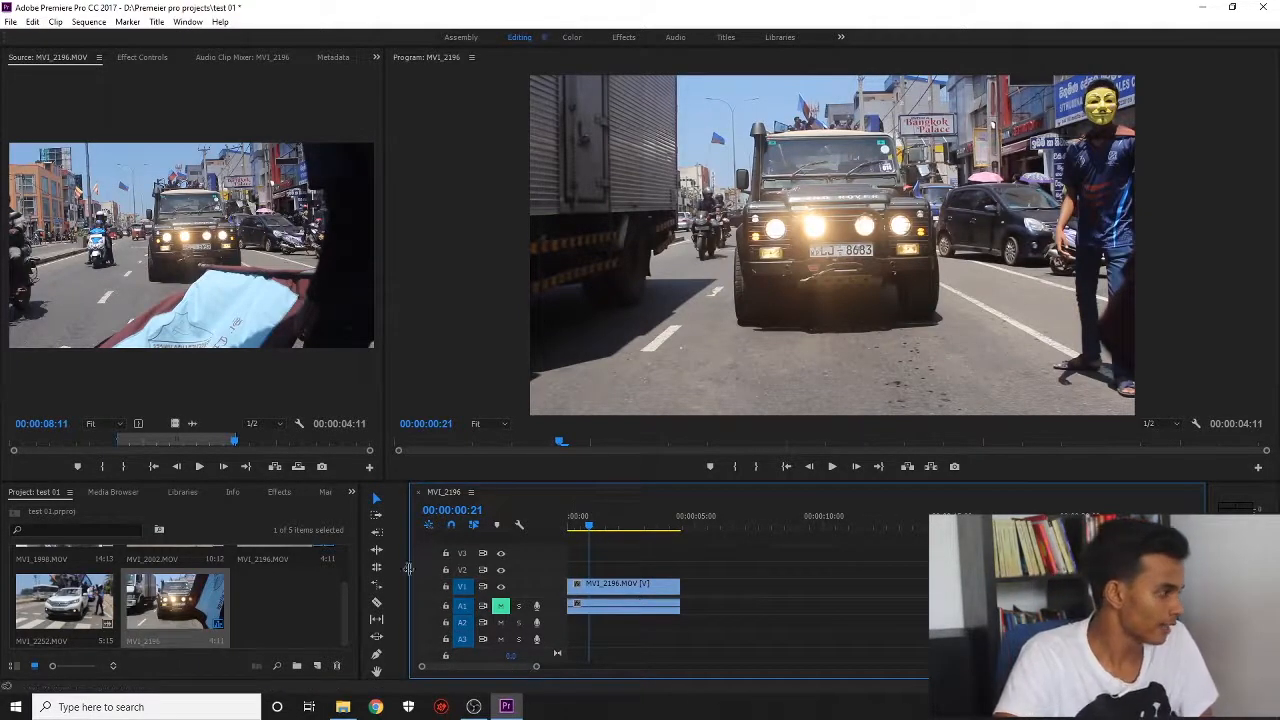
{"action": "scroll", "coordinate": [276, 602], "scroll_direction": "up", "scroll_amount": 1}
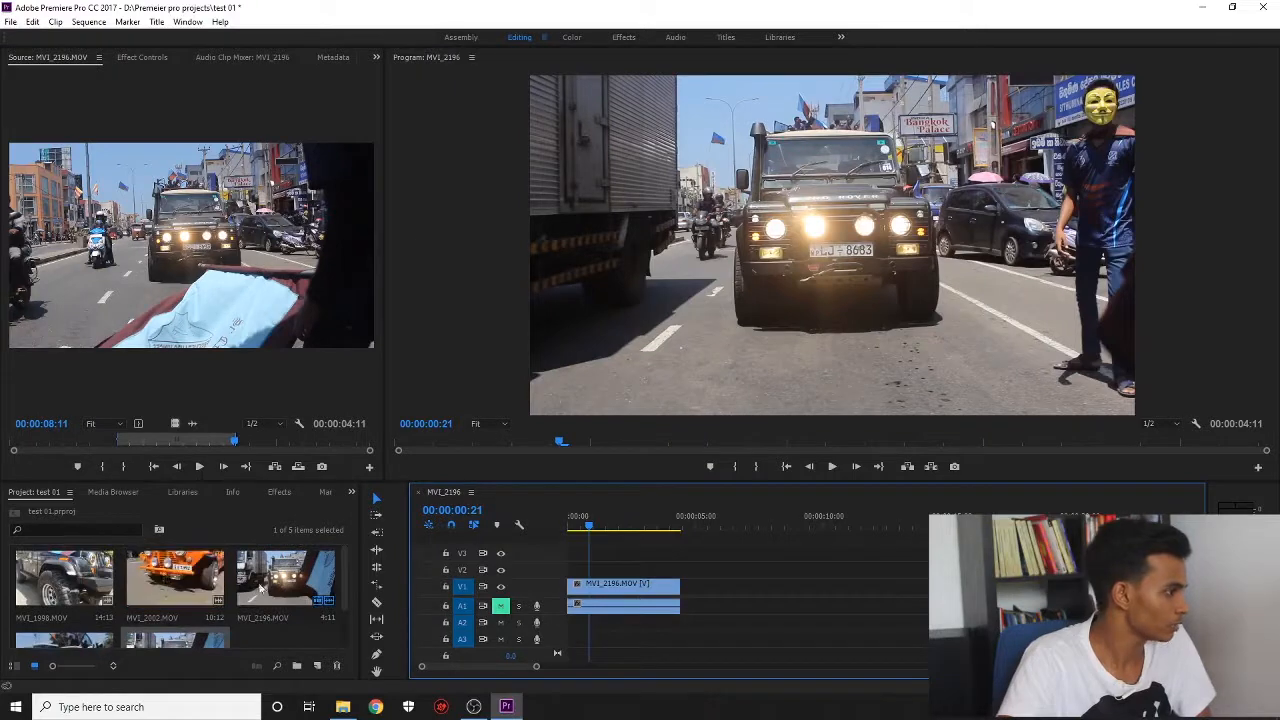
{"action": "left_click_drag", "start_coordinate": [170, 580], "coordinate": [713, 585]}
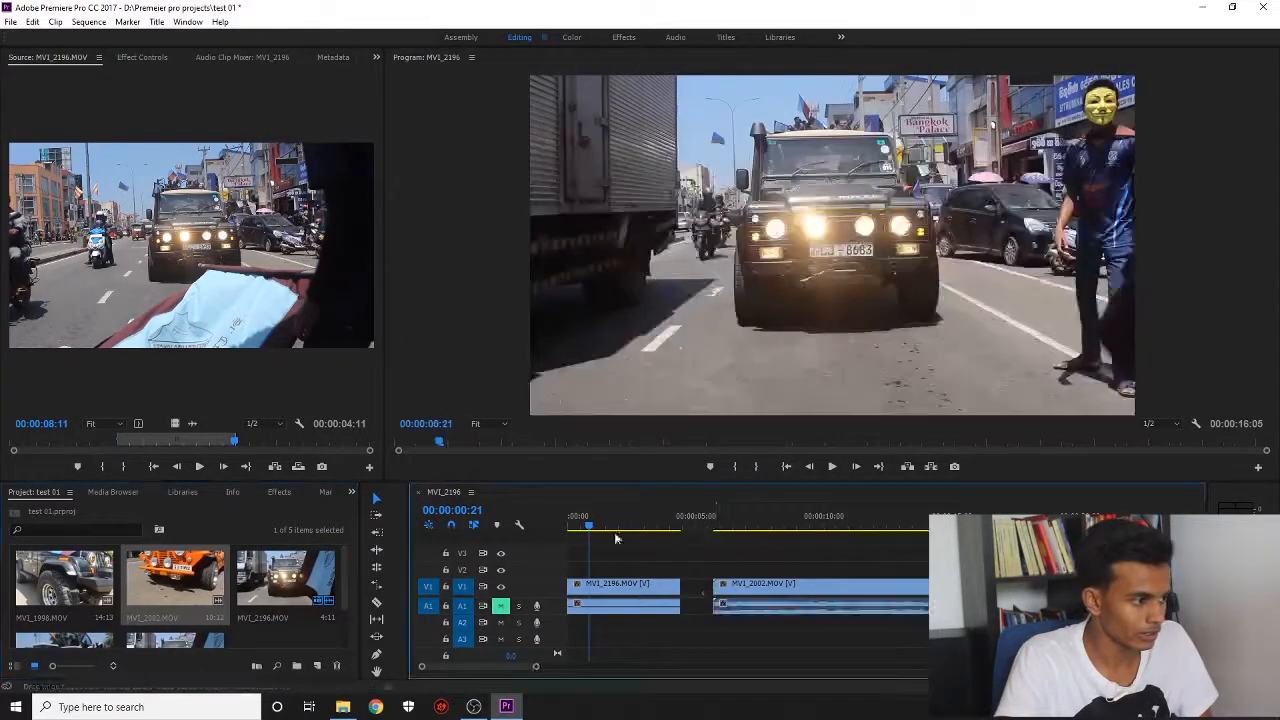
Step: Split MVI_2002.MOV on the timeline with the Razor tool at 00:00:10:18 and 00:00:12:18
{"action": "left_click_drag", "start_coordinate": [588, 523], "coordinate": [836, 535]}
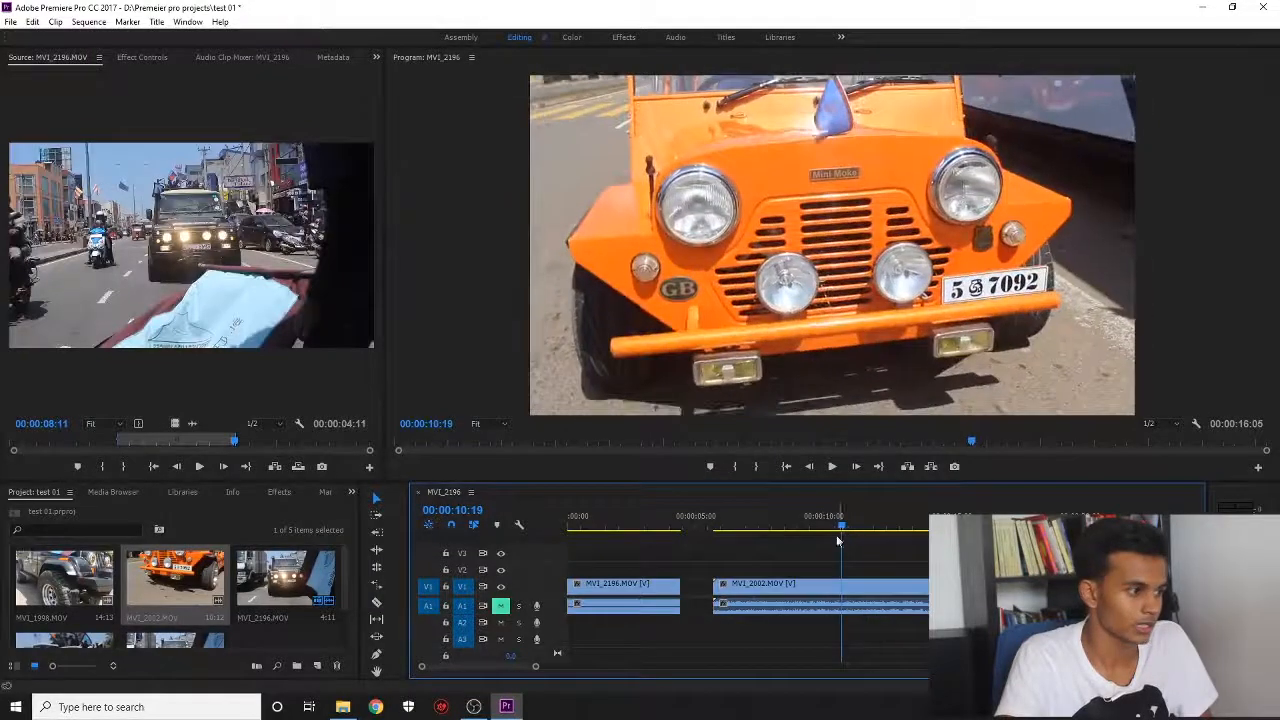
{"action": "left_click_drag", "start_coordinate": [535, 666], "coordinate": [502, 670]}
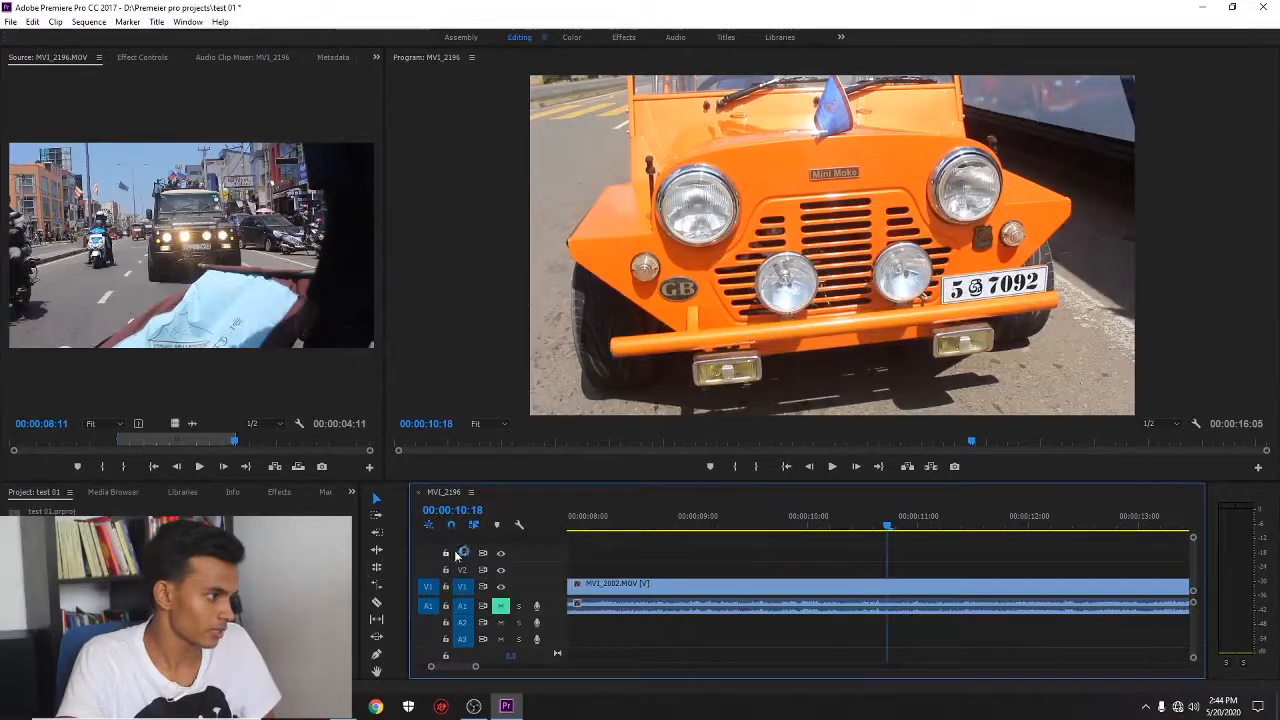
{"action": "left_click", "coordinate": [377, 605]}
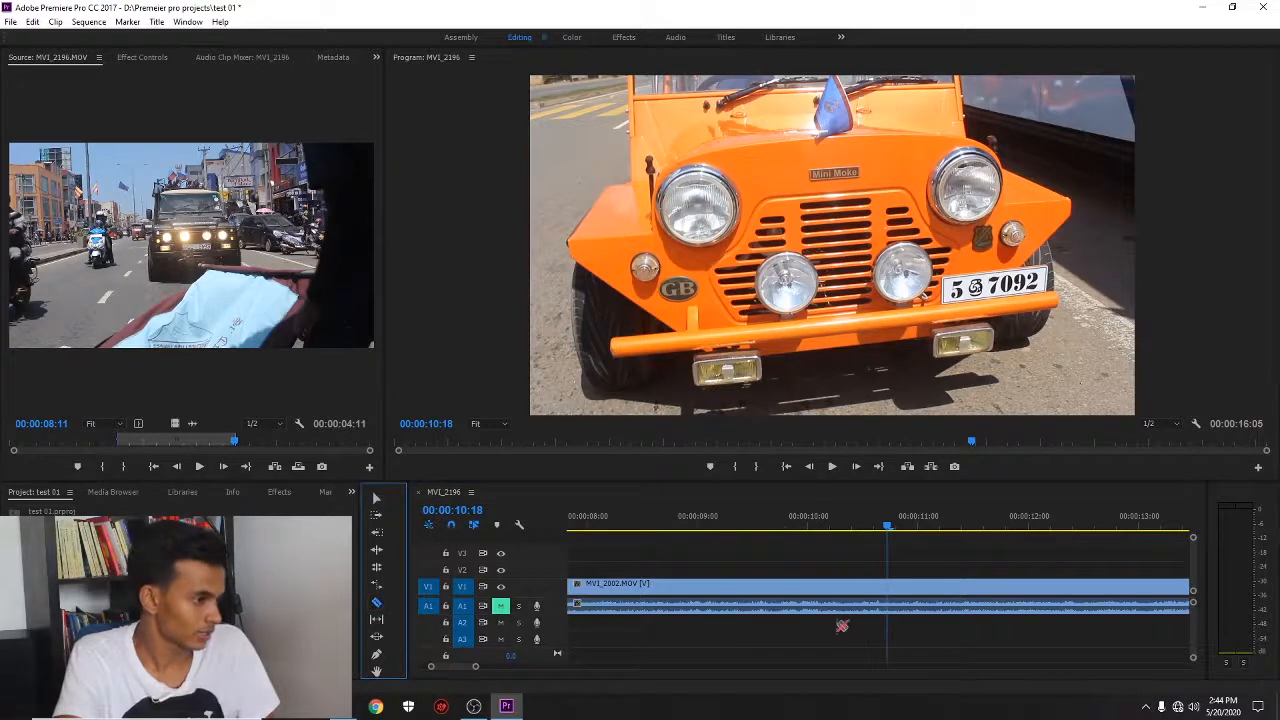
{"action": "left_click", "coordinate": [889, 590]}
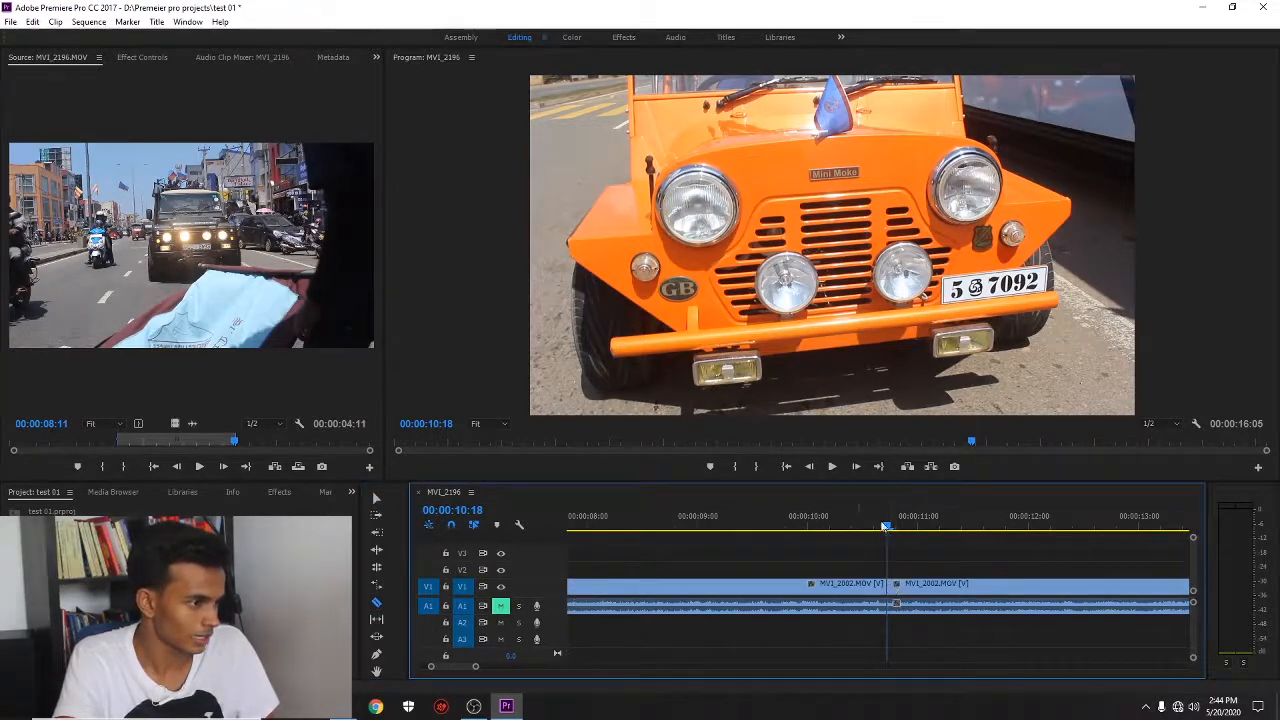
{"action": "left_click_drag", "start_coordinate": [891, 532], "coordinate": [1108, 528]}
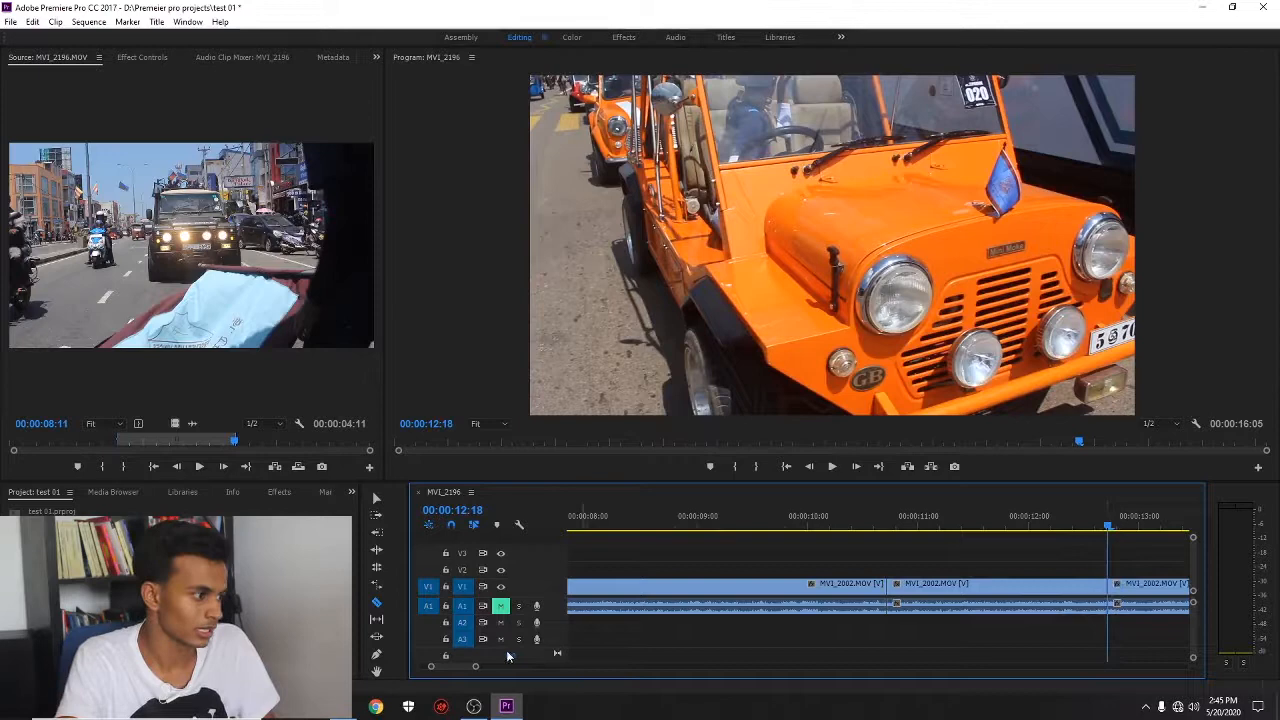
Step: Separate the MVI_2002.MOV pieces and place the middle one on track V2, starting where MVI_2196.MOV ends
{"action": "left_click_drag", "start_coordinate": [477, 667], "coordinate": [697, 667]}
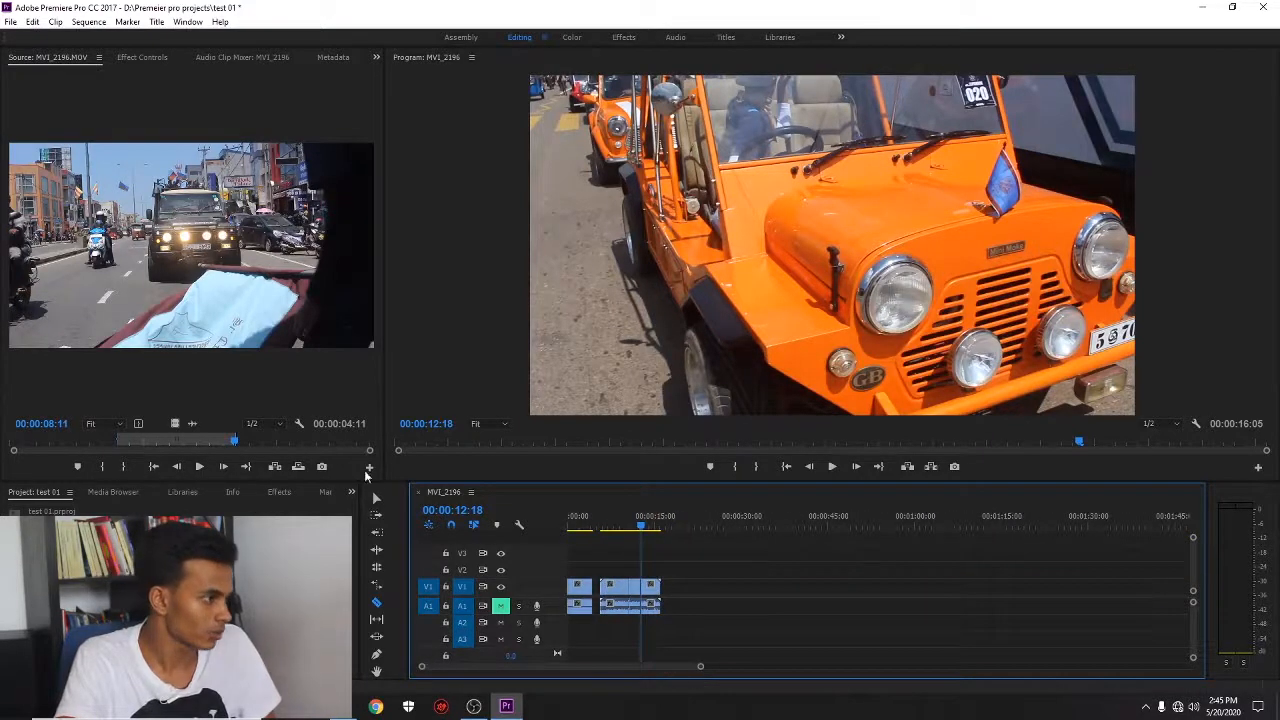
{"action": "left_click", "coordinate": [375, 498]}
{"action": "left_click_drag", "start_coordinate": [637, 592], "coordinate": [767, 597]}
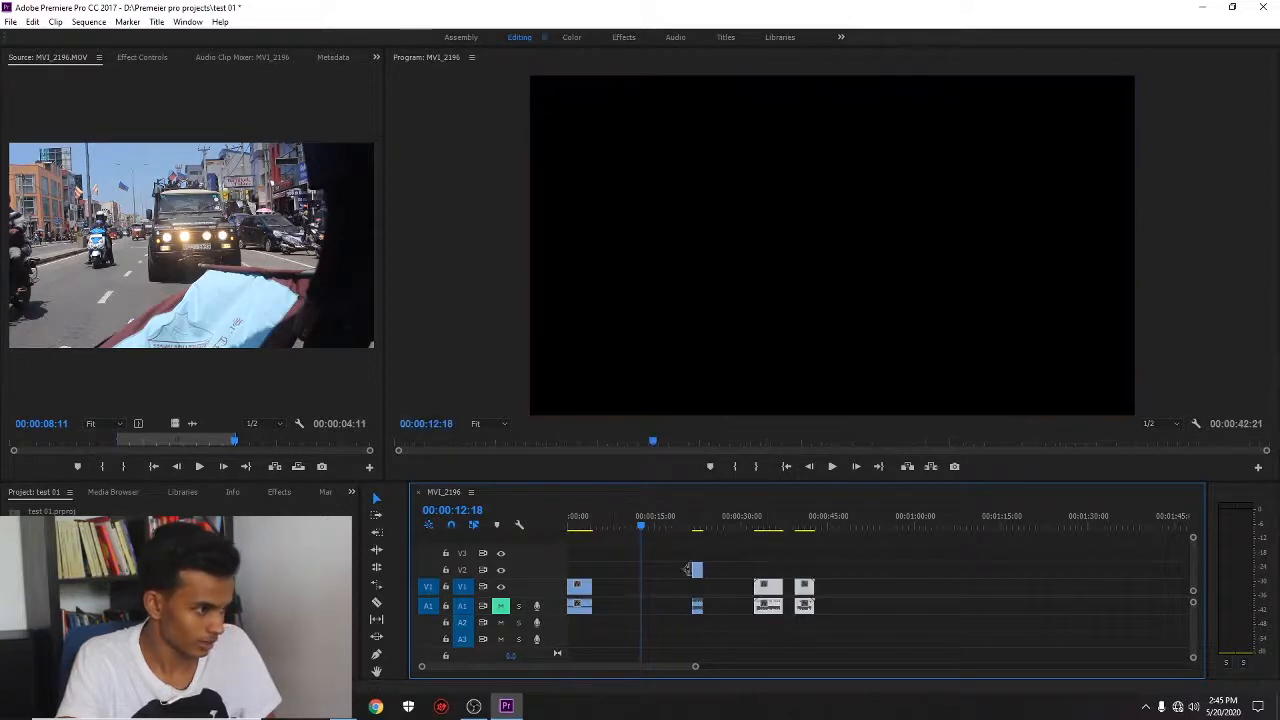
{"action": "left_click_drag", "start_coordinate": [700, 575], "coordinate": [602, 573]}
Step: Play the sequence from 00:00:00:00 through the transition from MVI_2196.MOV to the MVI_2002.MOV piece
{"action": "left_click_drag", "start_coordinate": [643, 530], "coordinate": [587, 527]}
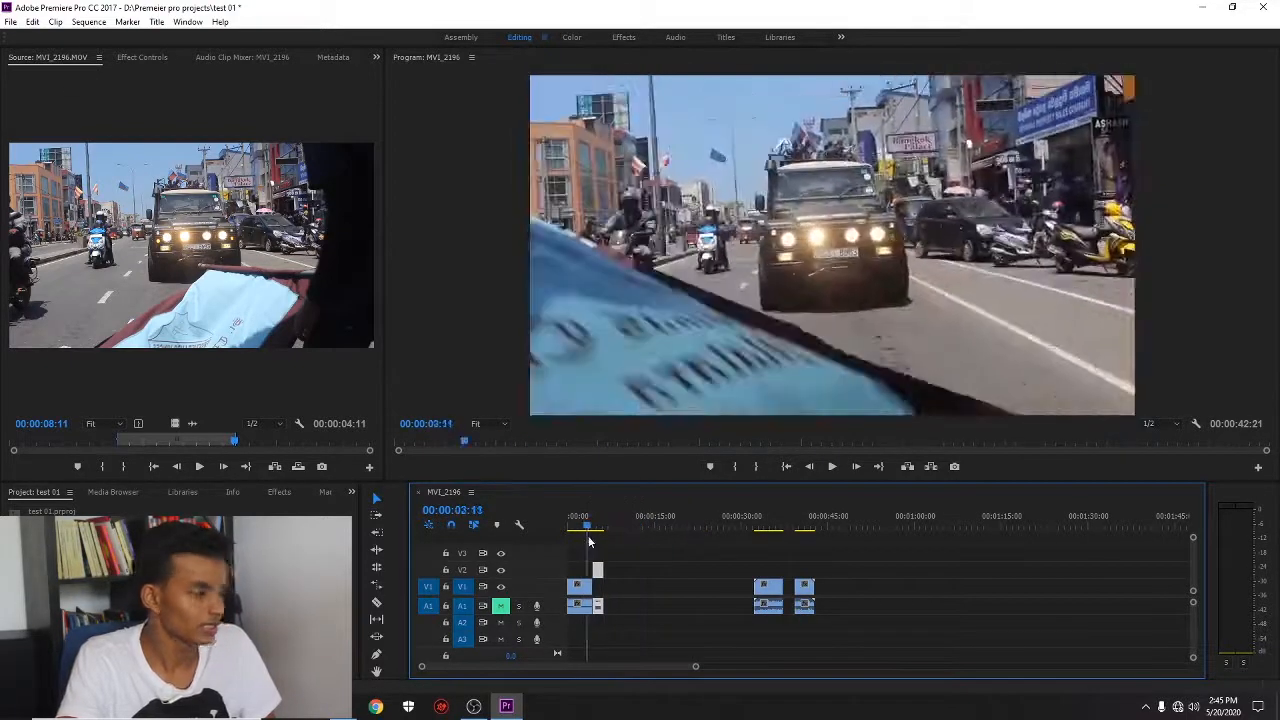
{"action": "left_click_drag", "start_coordinate": [695, 667], "coordinate": [588, 675]}
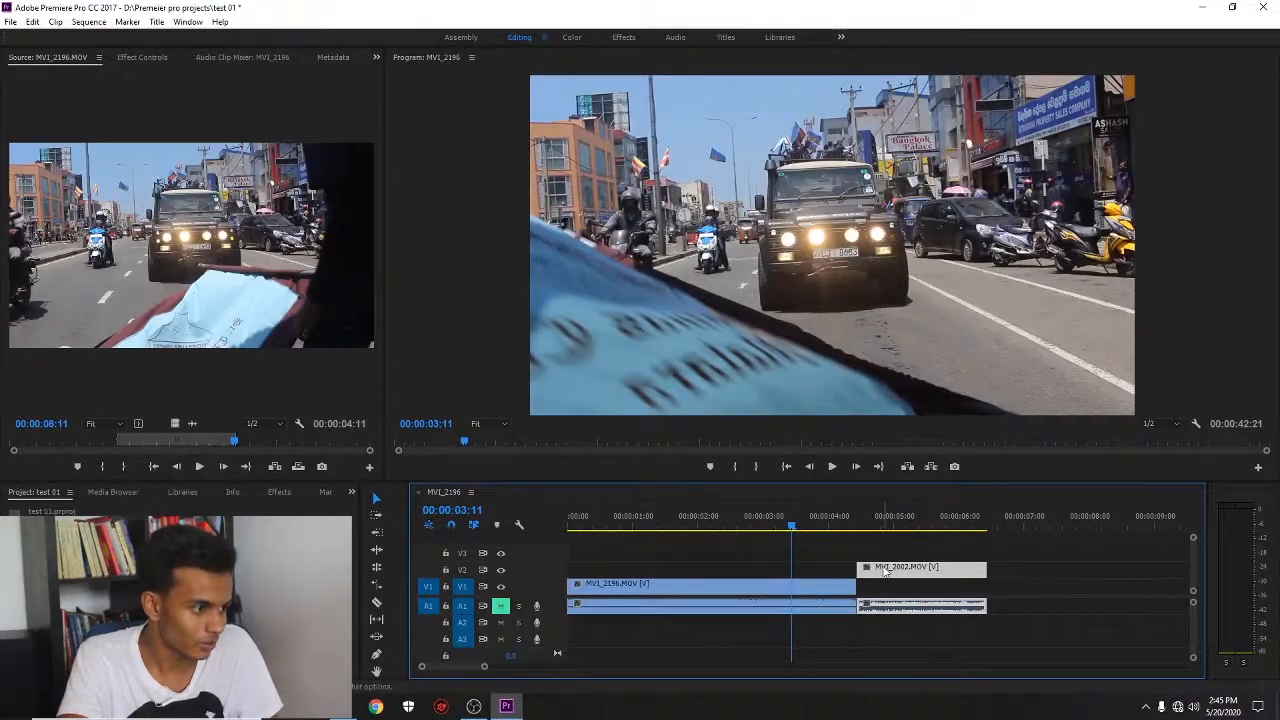
{"action": "left_click_drag", "start_coordinate": [884, 571], "coordinate": [886, 571]}
{"action": "left_click_drag", "start_coordinate": [790, 525], "coordinate": [572, 522]}
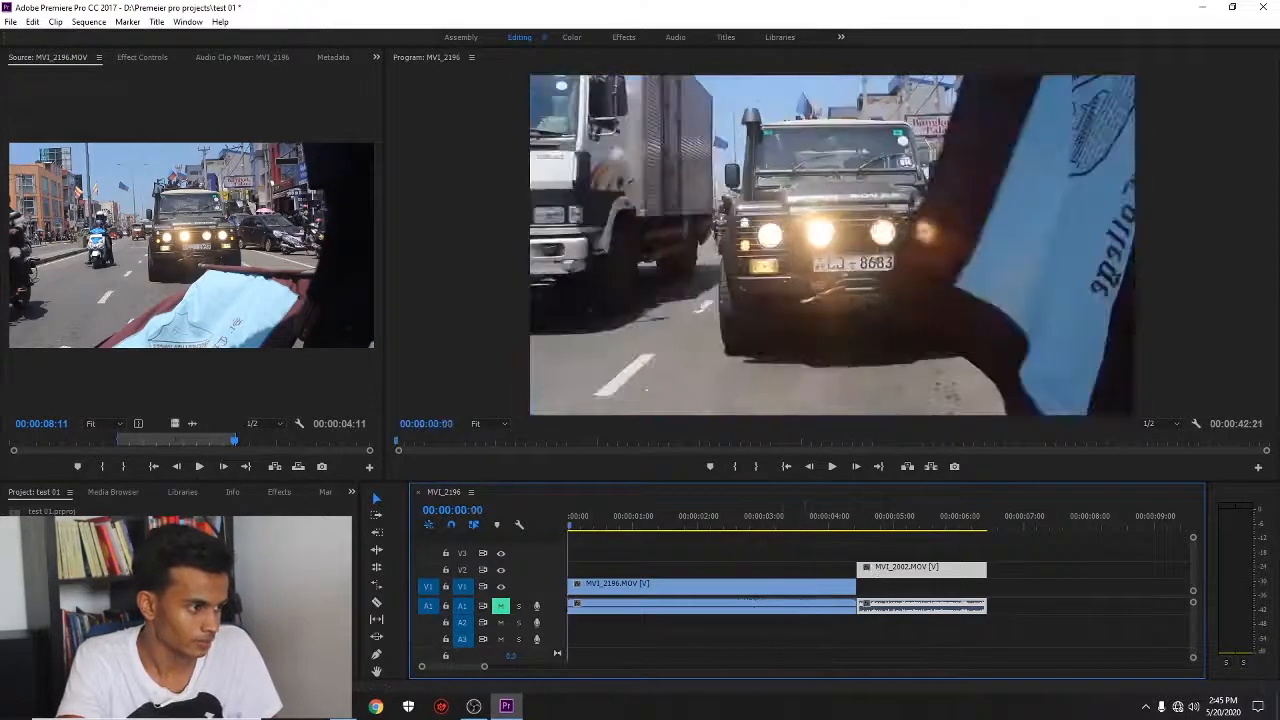
{"action": "left_click", "coordinate": [830, 466]}
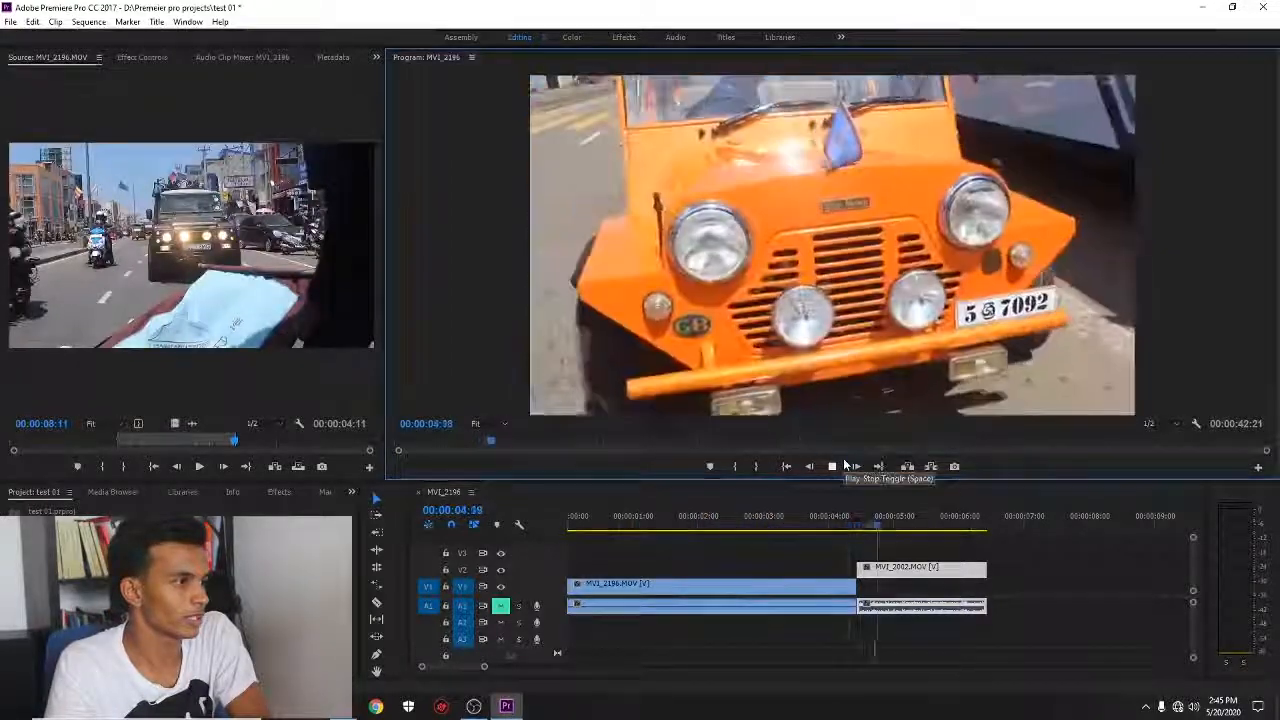
{"action": "left_click", "coordinate": [844, 462]}
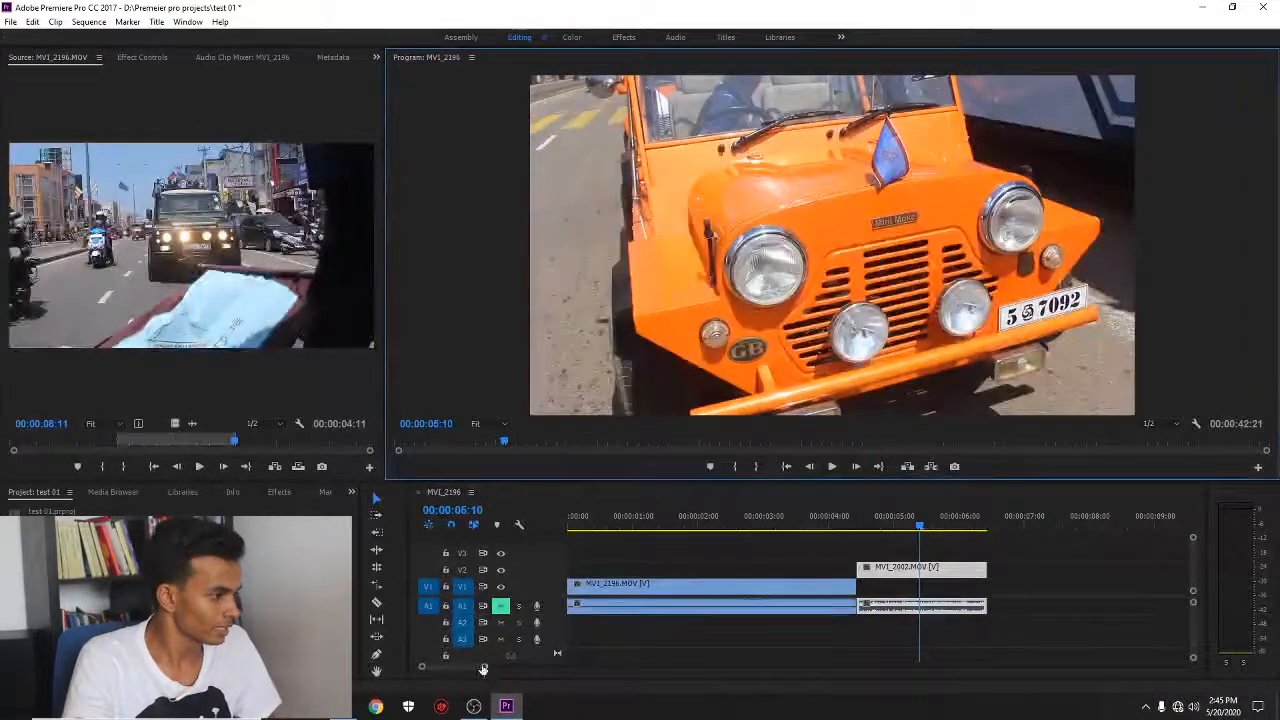
Step: Place the playhead at 00:00:39:16 in the last MVI_2002.MOV piece and enlarge the timeline area upward and sideways
{"action": "left_click_drag", "start_coordinate": [484, 666], "coordinate": [697, 650]}
{"action": "left_click_drag", "start_coordinate": [598, 525], "coordinate": [793, 531]}
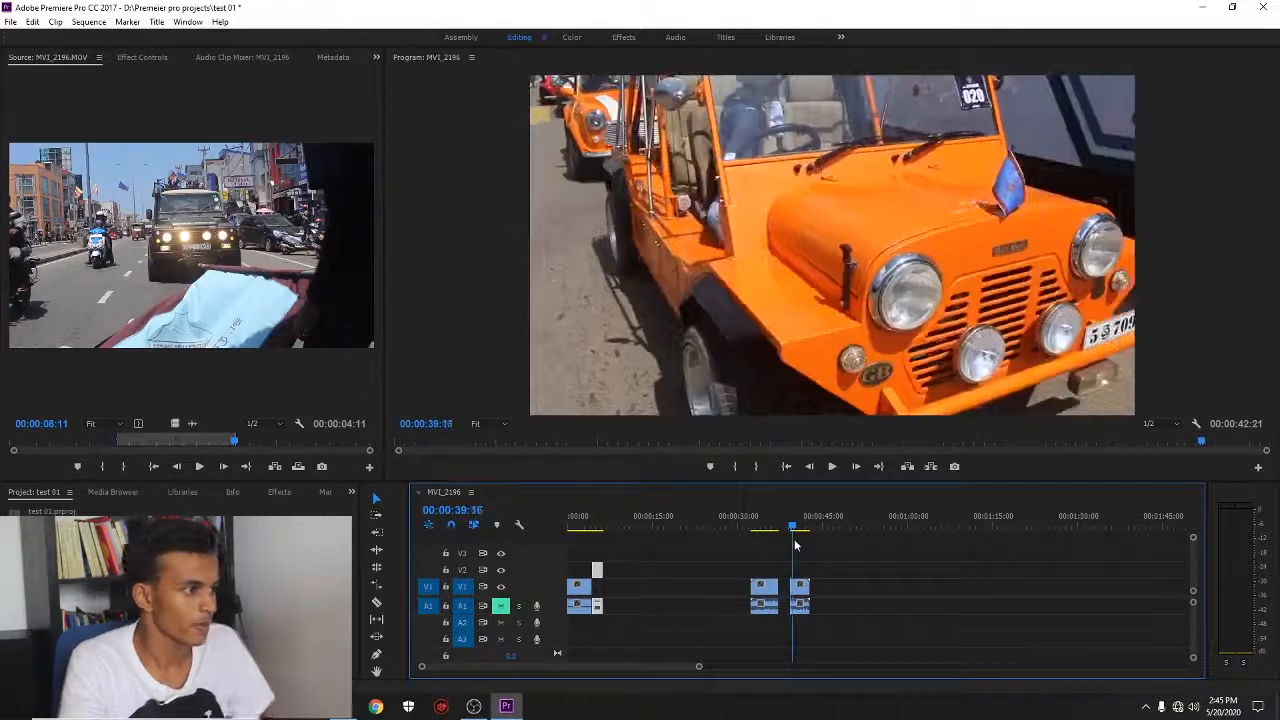
{"action": "left_click_drag", "start_coordinate": [706, 663], "coordinate": [548, 667]}
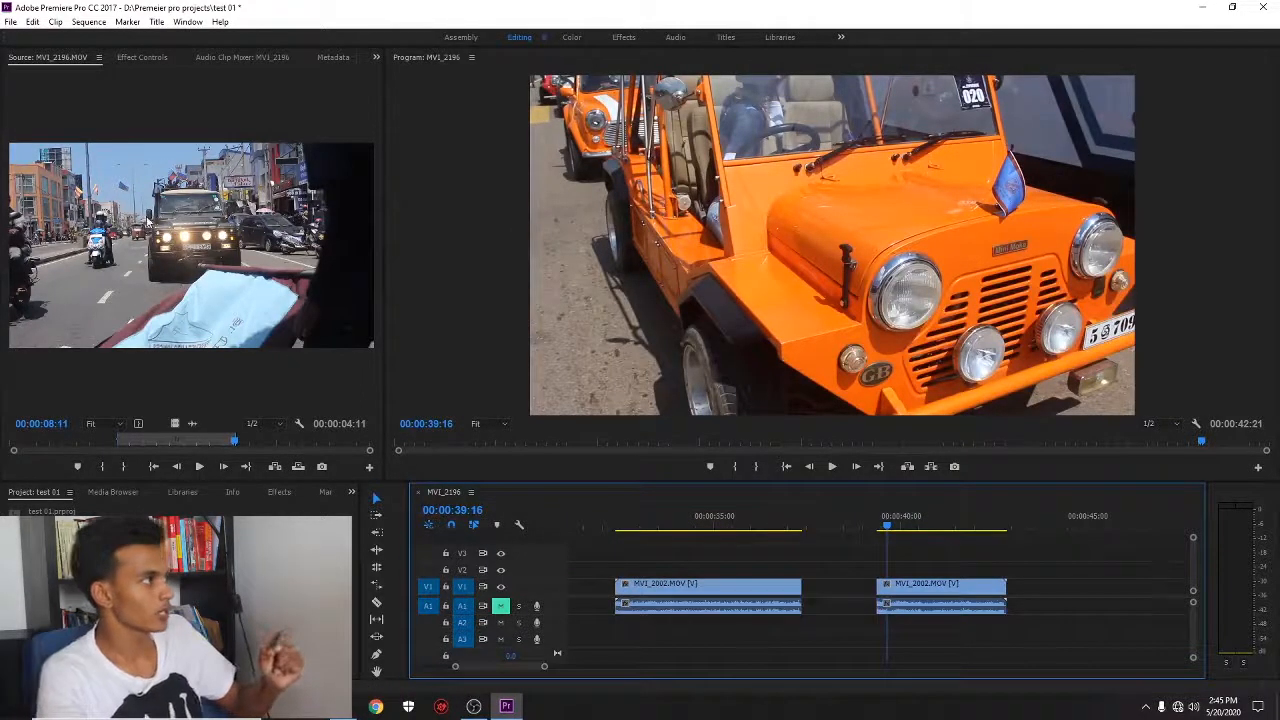
{"action": "left_click", "coordinate": [143, 222]}
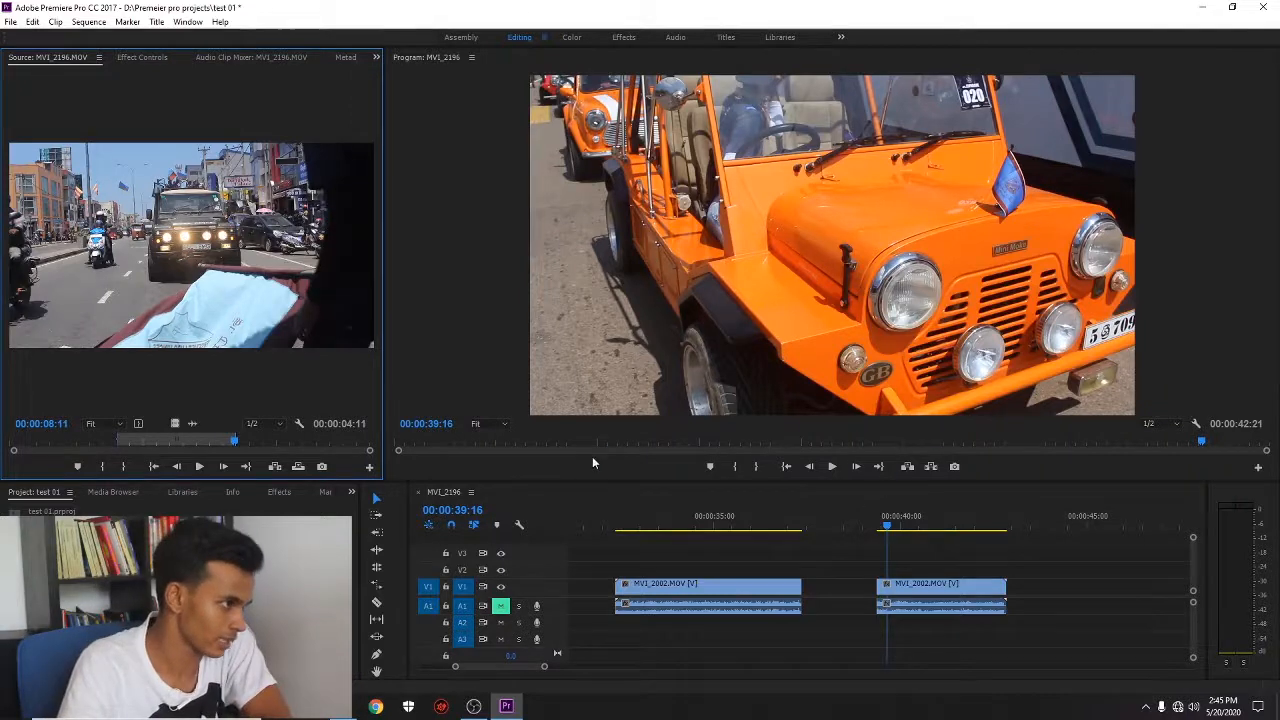
{"action": "left_click_drag", "start_coordinate": [577, 483], "coordinate": [577, 364]}
{"action": "left_click_drag", "start_coordinate": [407, 418], "coordinate": [350, 418]}
Step: Split the last MVI_2002.MOV piece with the Razor tool at 00:00:40:16 and at about 00:00:41:12
{"action": "left_click_drag", "start_coordinate": [818, 407], "coordinate": [856, 403]}
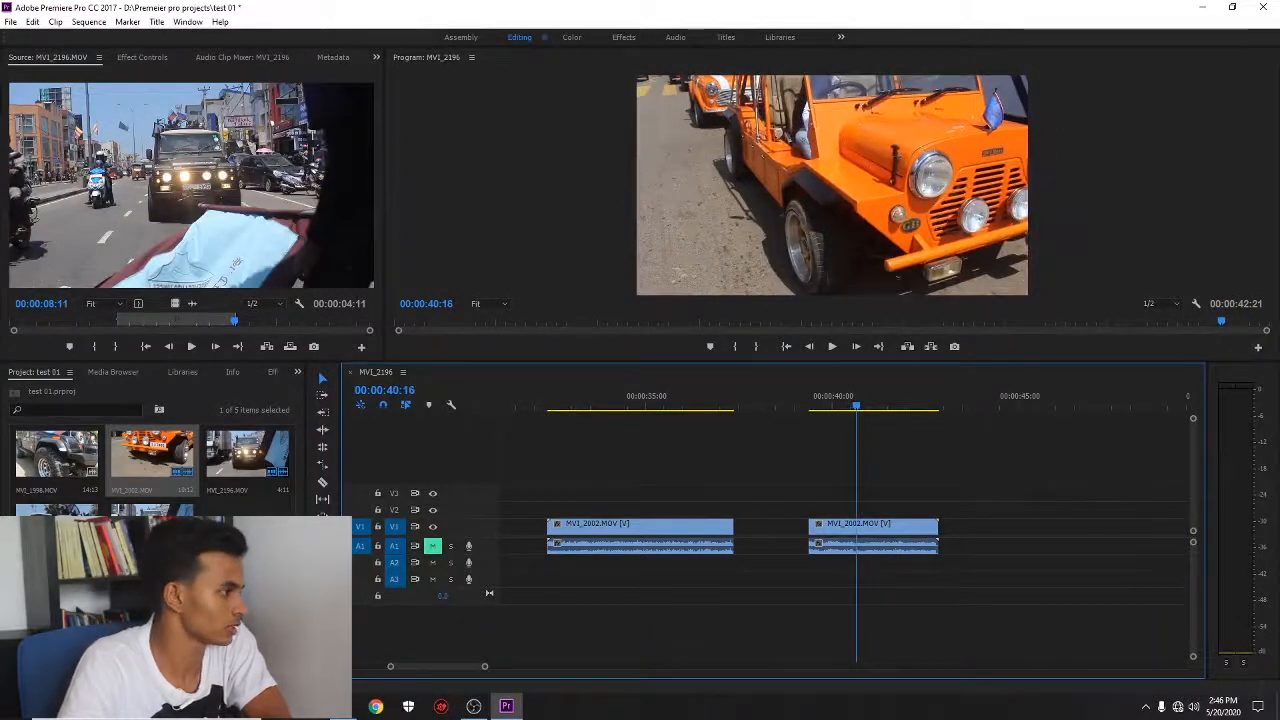
{"action": "left_click", "coordinate": [325, 484]}
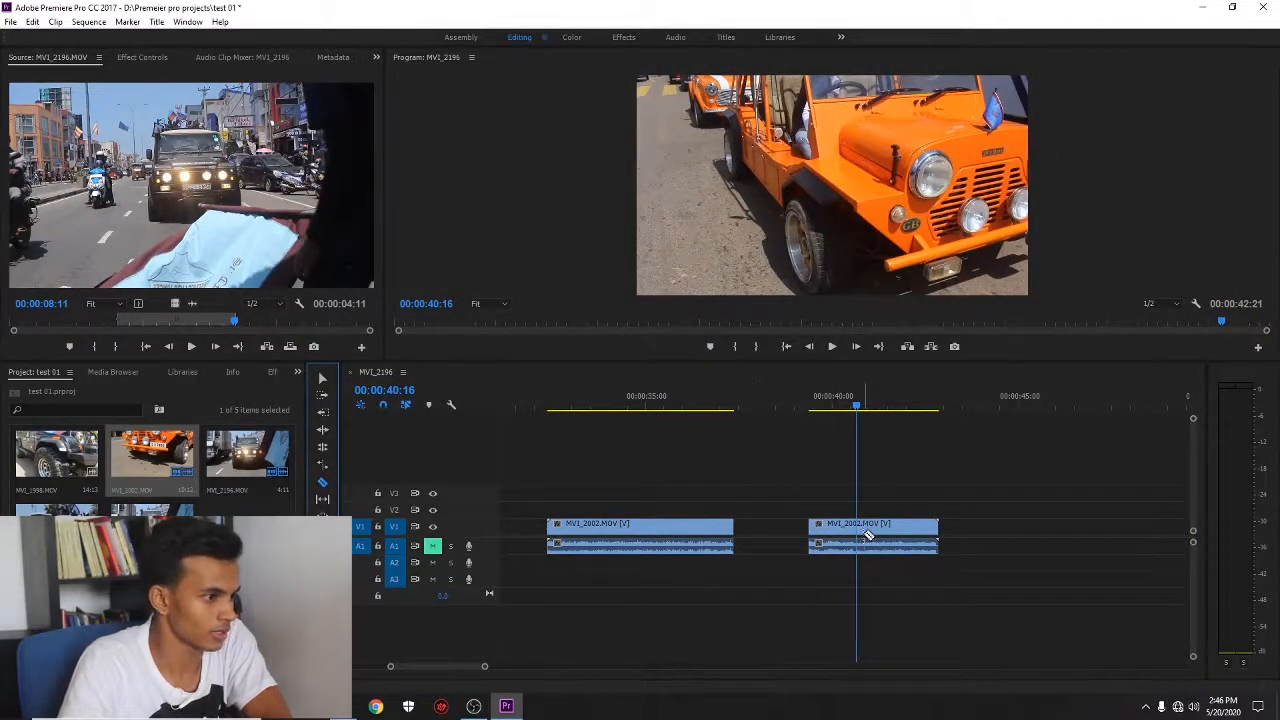
{"action": "left_click", "coordinate": [863, 530]}
{"action": "key", "text": "space"}
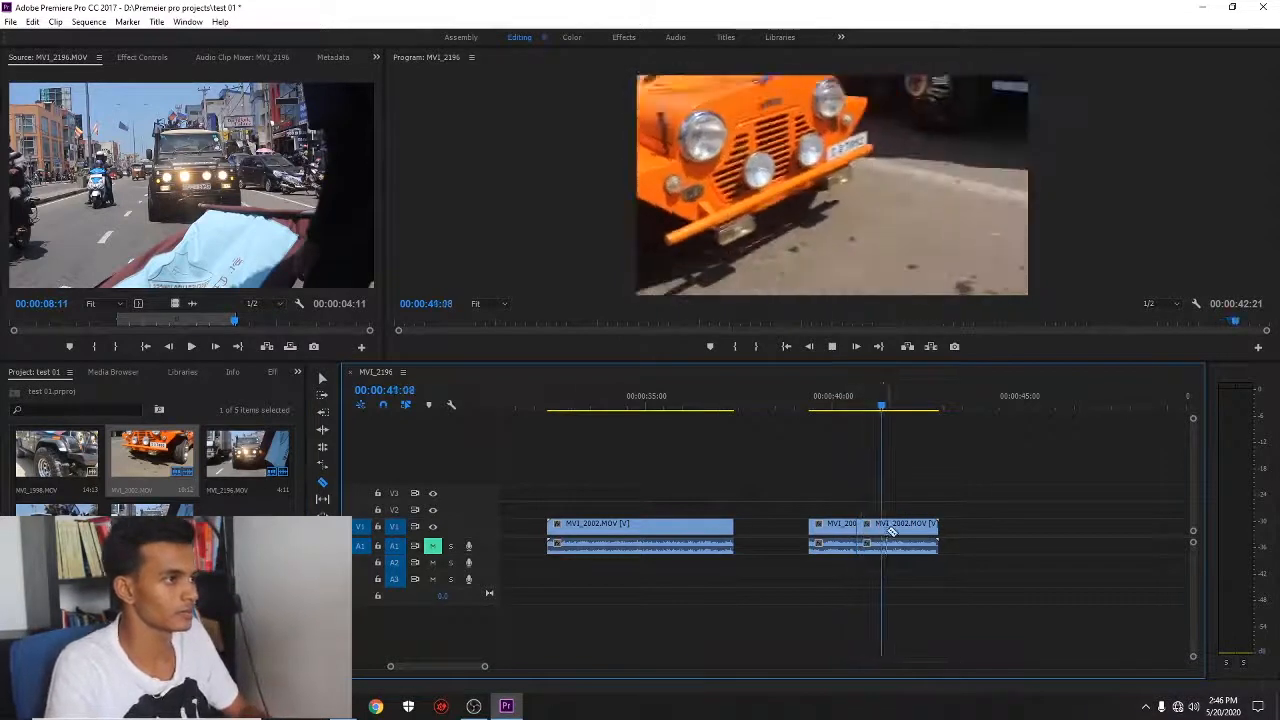
{"action": "left_click", "coordinate": [889, 530]}
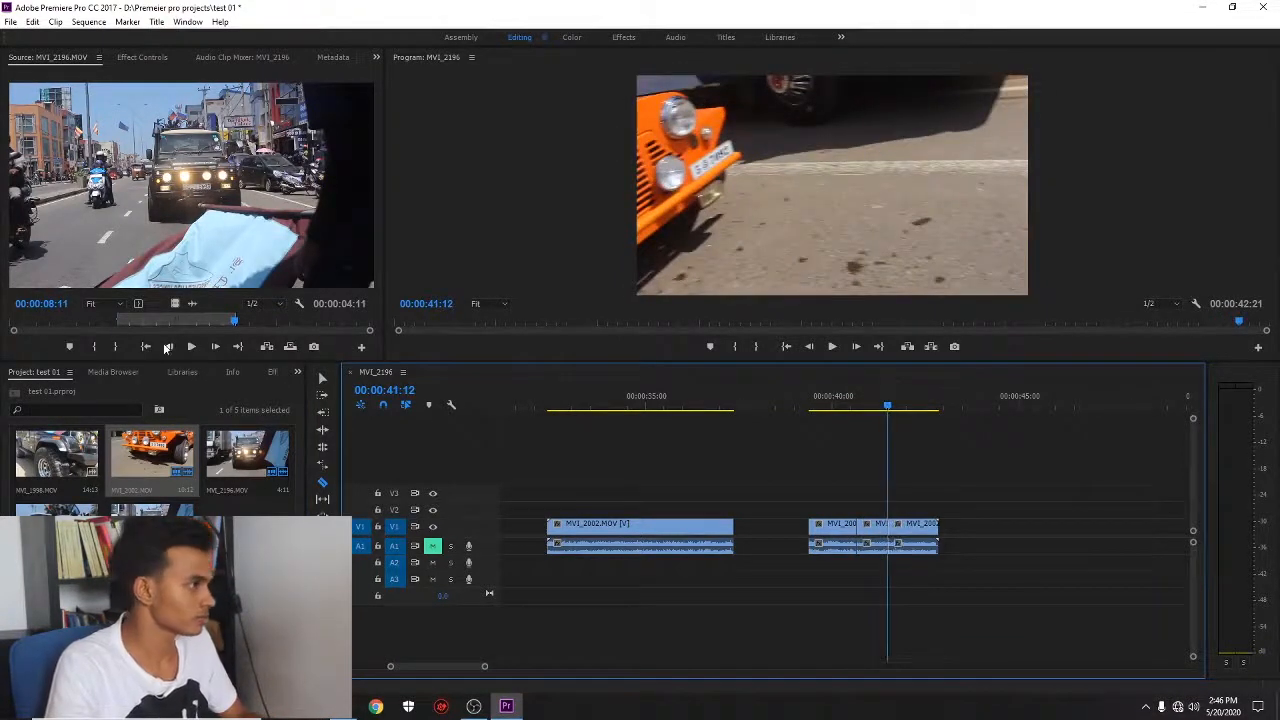
Step: Delete the surplus MVI_2002.MOV pieces, keeping only the short one between 00:00:40:16 and 00:00:41:12
{"action": "left_click", "coordinate": [325, 377]}
{"action": "left_click_drag", "start_coordinate": [656, 474], "coordinate": [814, 595]}
{"action": "key", "text": "Delete"}
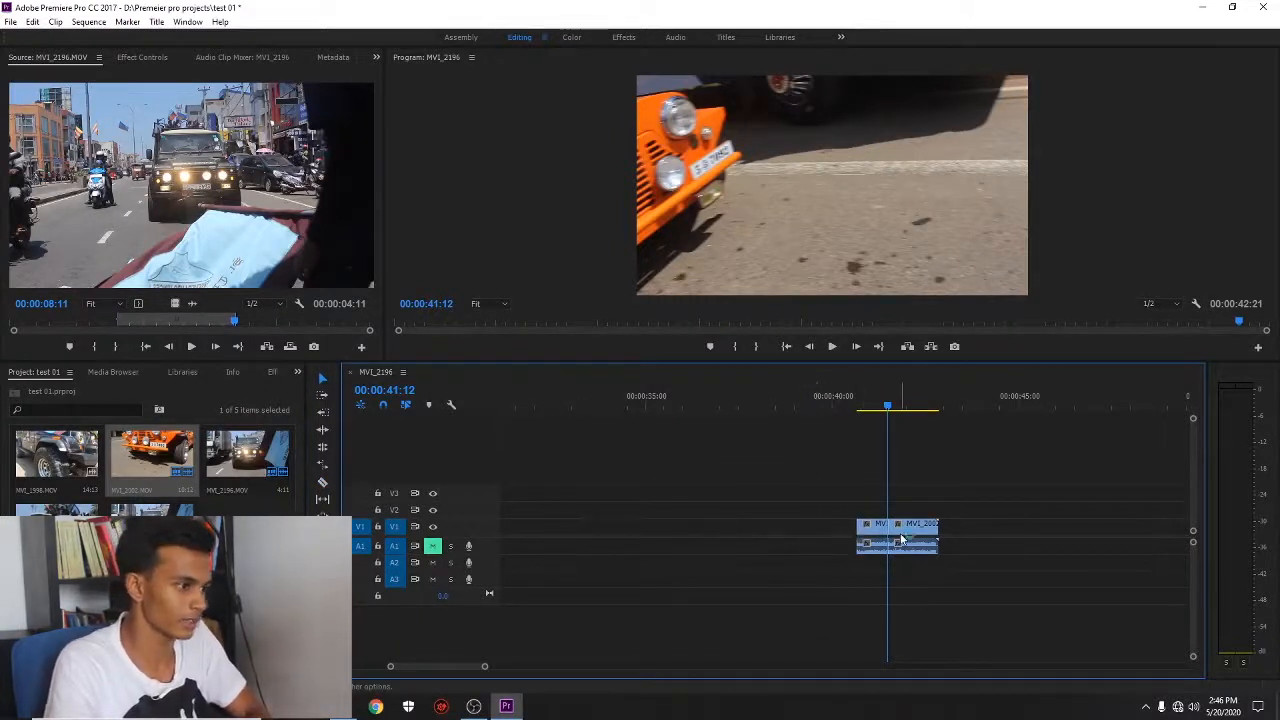
{"action": "left_click", "coordinate": [912, 524]}
{"action": "key", "text": "Delete"}
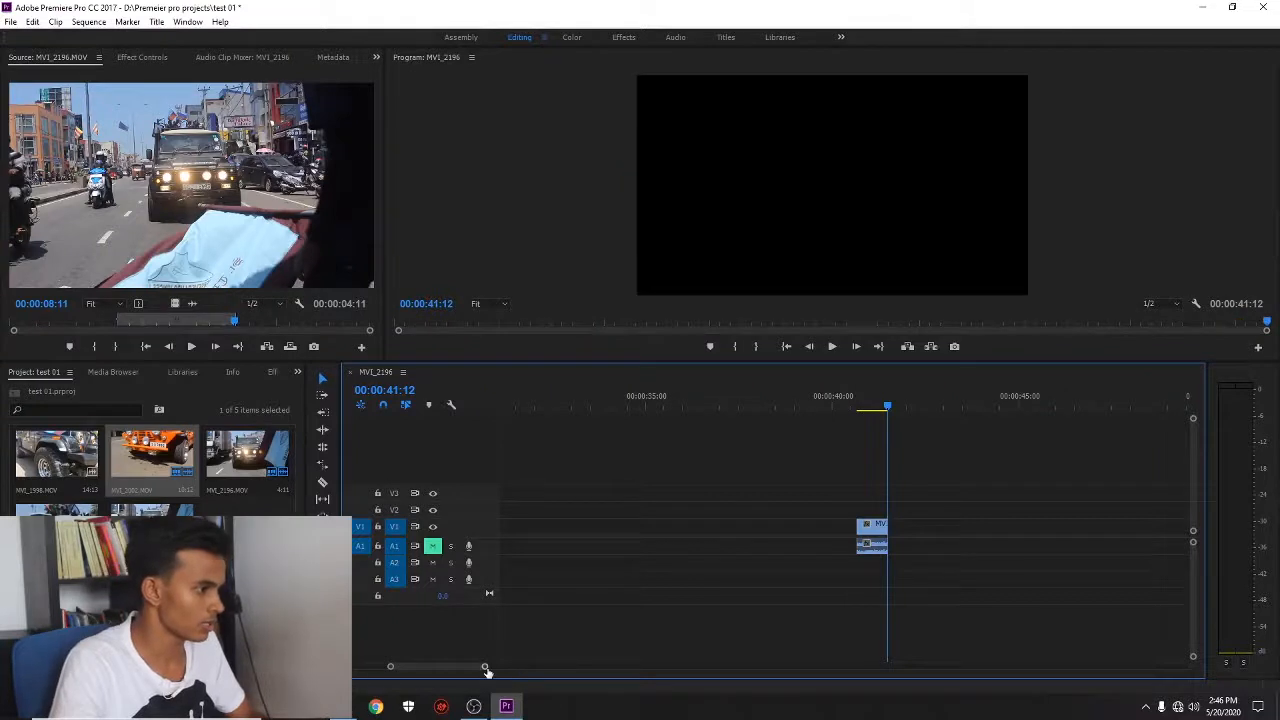
Step: Move the remaining MVI_2002.MOV piece on track V1 directly after the V2 piece and place the playhead on it at 00:00:06:00
{"action": "left_click_drag", "start_coordinate": [486, 667], "coordinate": [628, 666]}
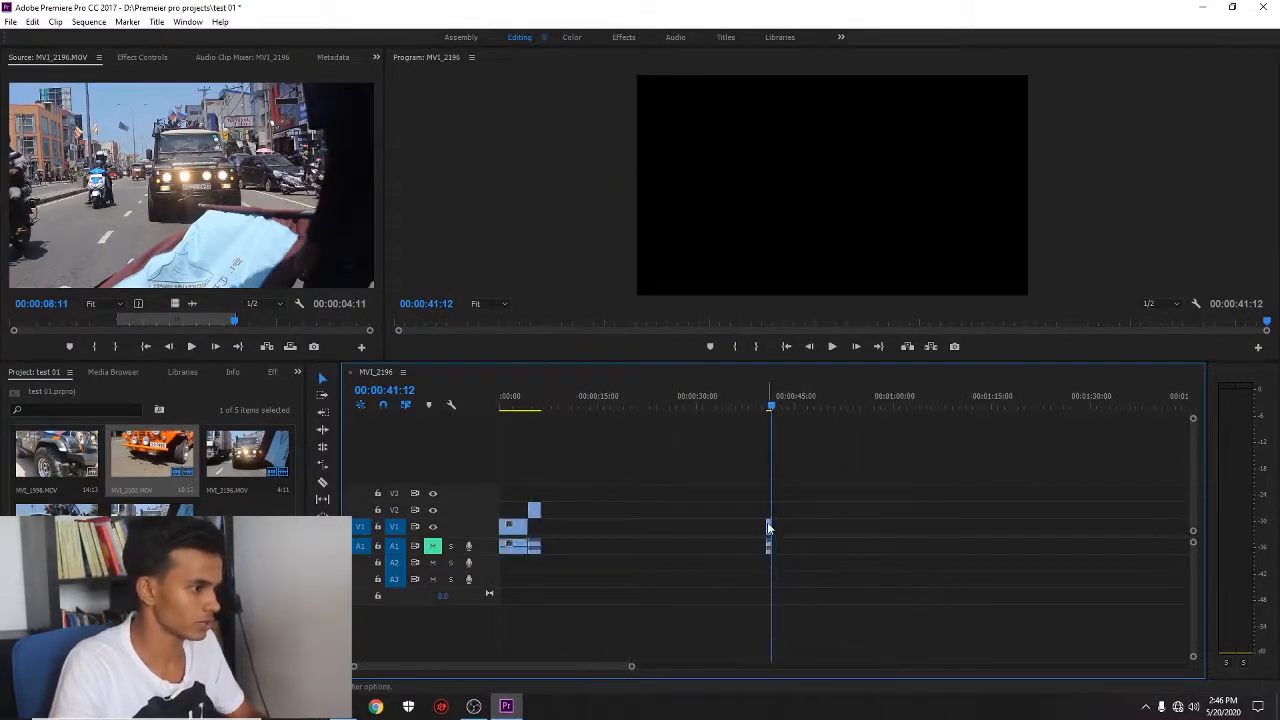
{"action": "left_click_drag", "start_coordinate": [764, 527], "coordinate": [545, 530]}
{"action": "left_click_drag", "start_coordinate": [779, 410], "coordinate": [540, 431]}
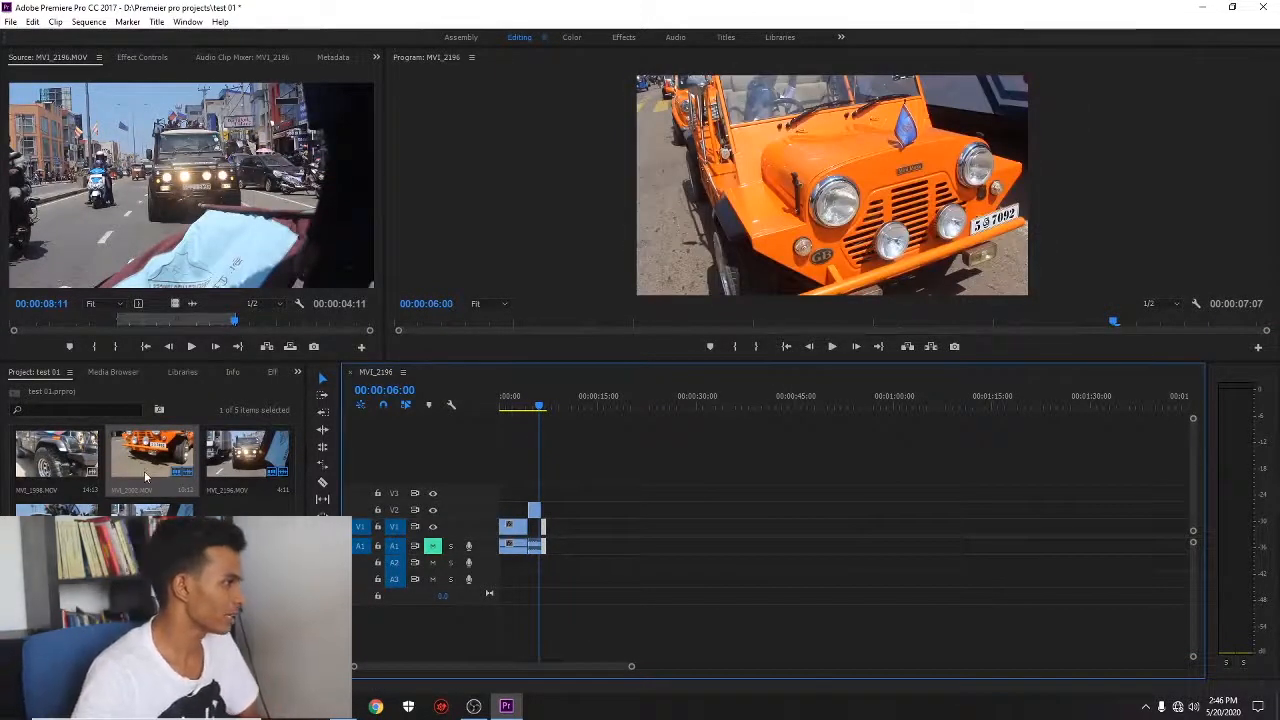
Step: Add MVI_1998.MOV to track V1 after a gap, with MVI_2252.MOV directly behind it
{"action": "left_click_drag", "start_coordinate": [80, 452], "coordinate": [591, 533]}
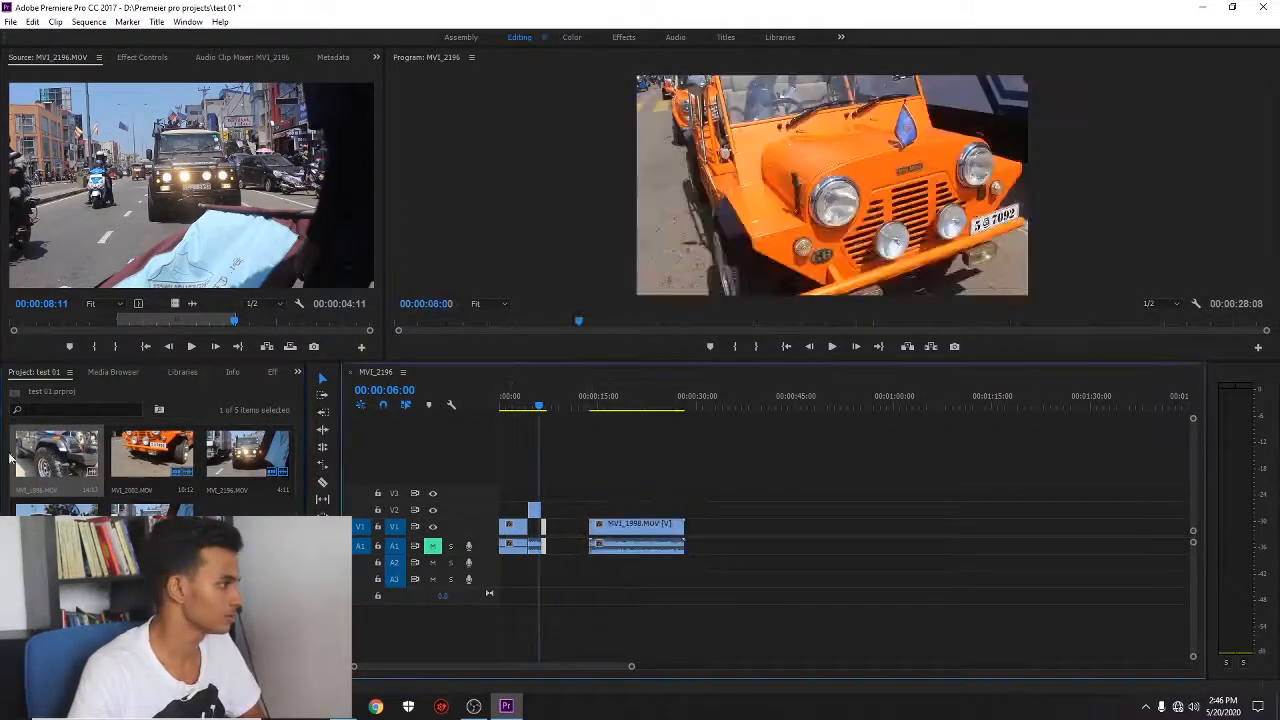
{"action": "left_click_drag", "start_coordinate": [58, 522], "coordinate": [685, 527]}
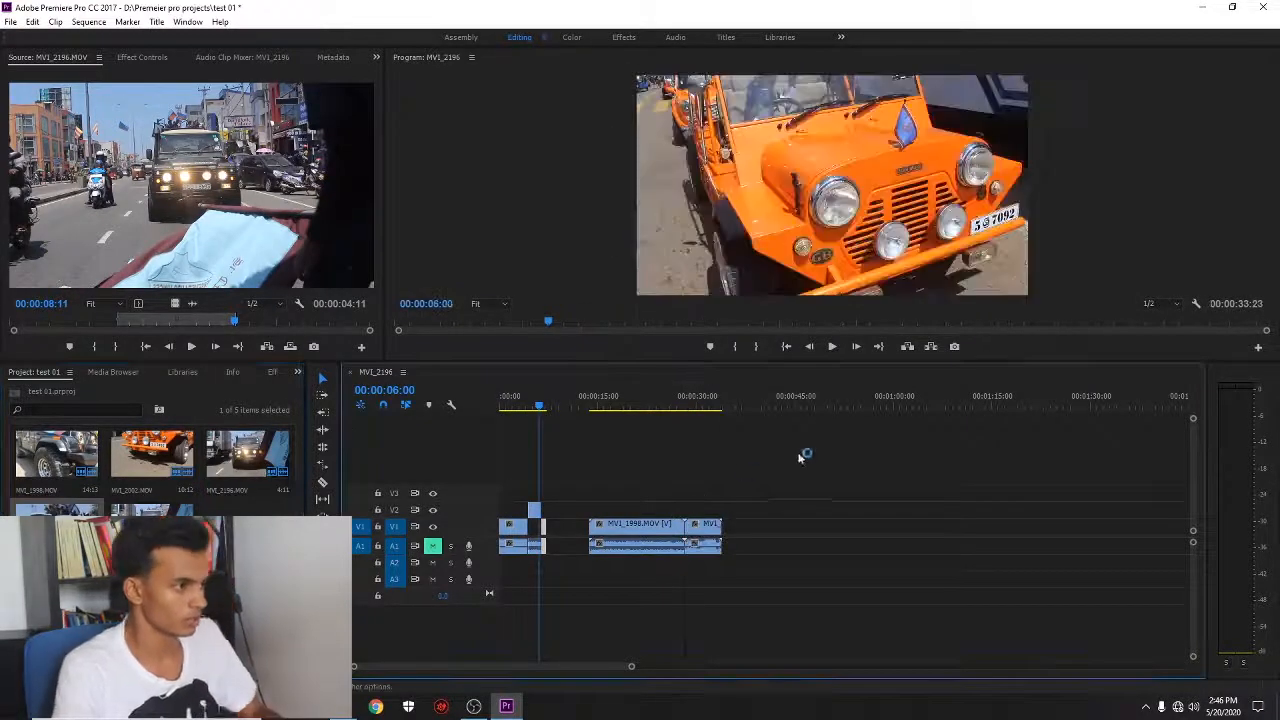
Step: Play the sequence from 00:00:12:17 into the opening of MVI_1998.MOV, stopping at 00:00:16:16
{"action": "left_click_drag", "start_coordinate": [540, 406], "coordinate": [583, 415]}
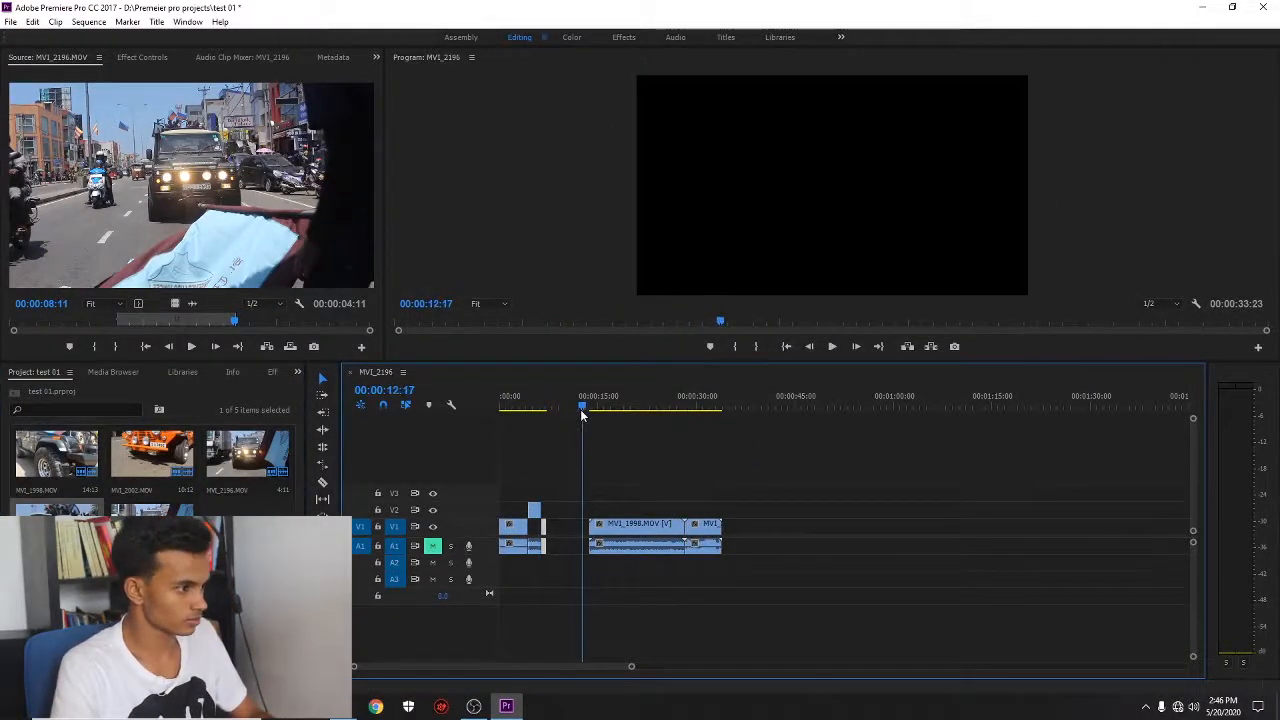
{"action": "key", "text": "space"}
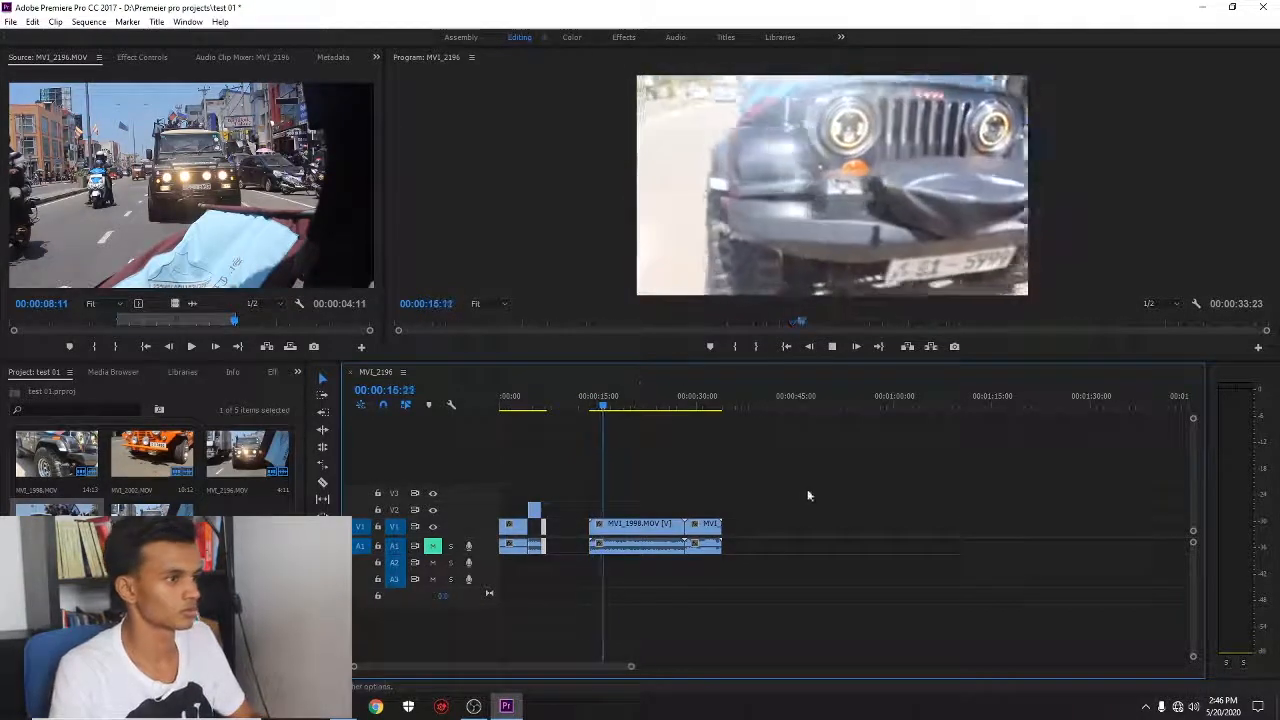
{"action": "key", "text": "space"}
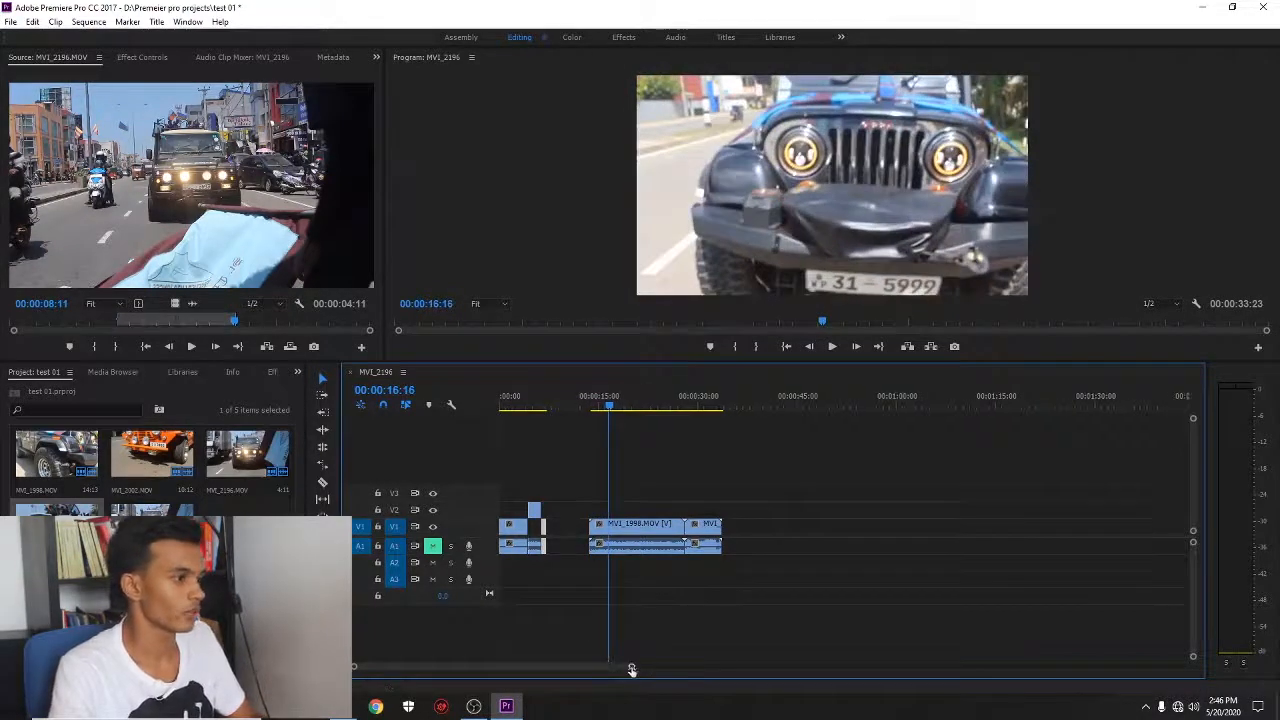
Step: Save the project and trim the start of MVI_1998.MOV to 00:00:16:06
{"action": "left_click_drag", "start_coordinate": [631, 666], "coordinate": [564, 667]}
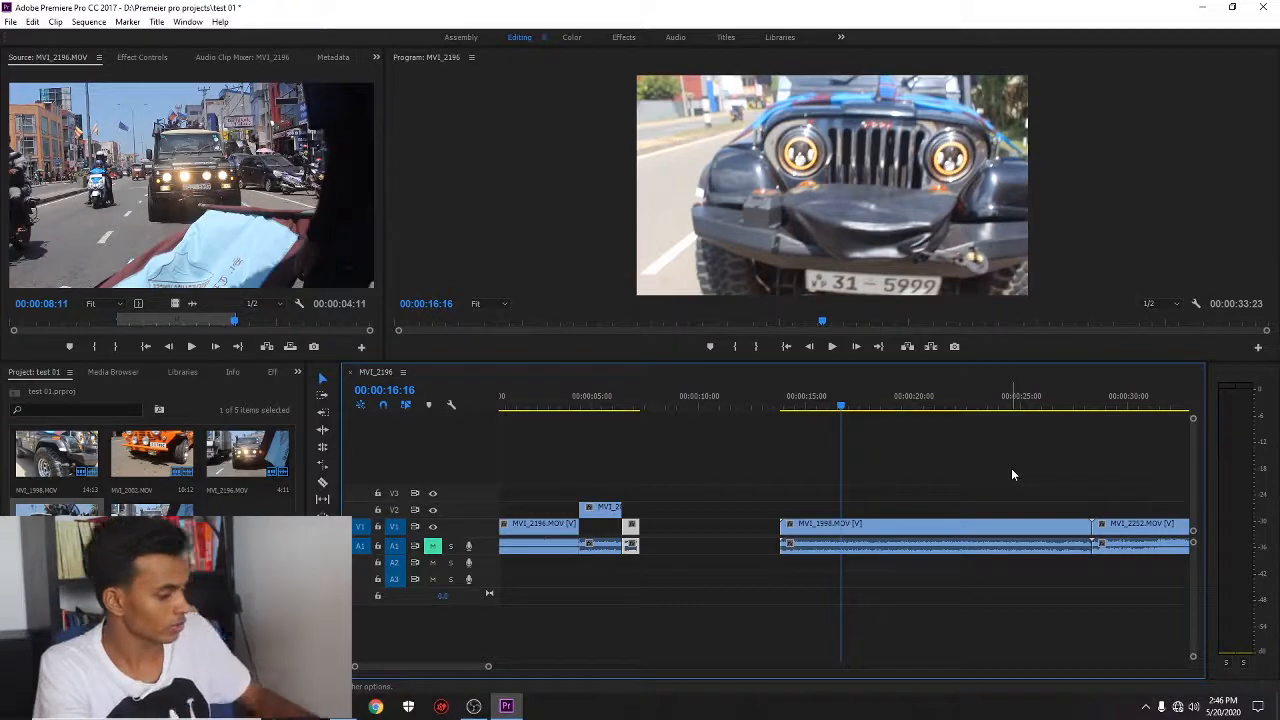
{"action": "key", "text": "ctrl+s"}
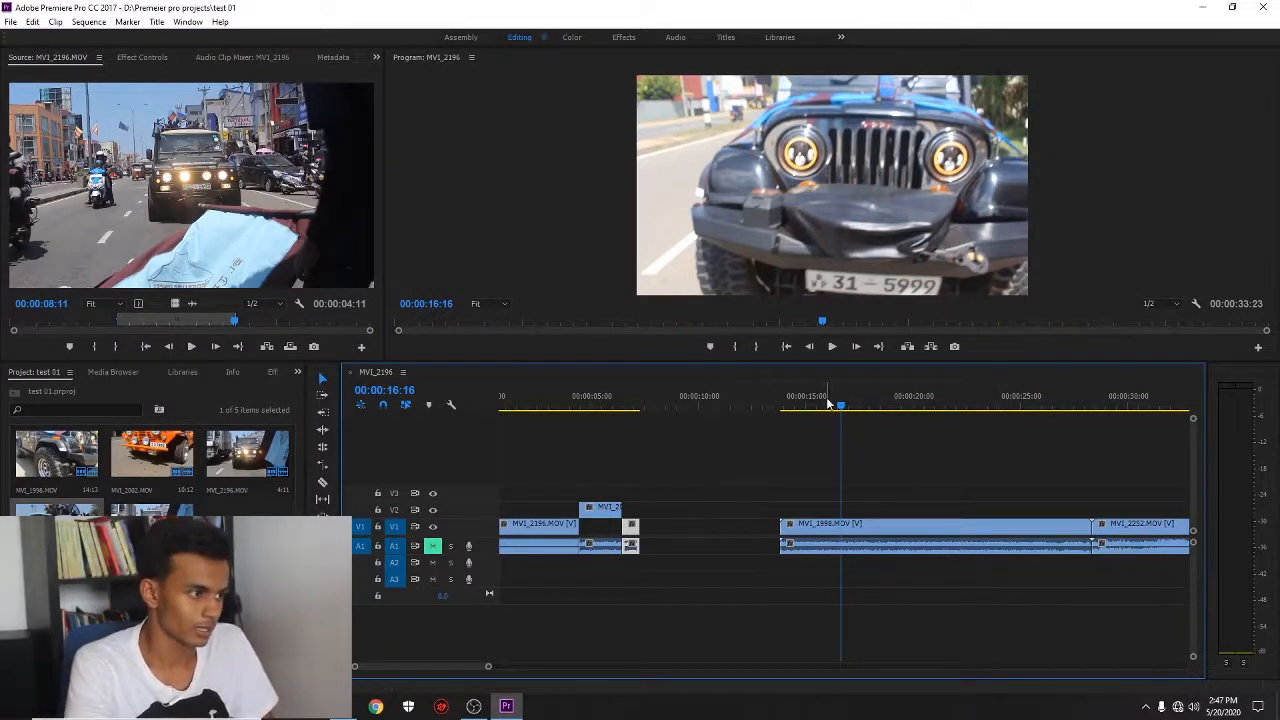
{"action": "mouse_move", "coordinate": [843, 408]}
{"action": "left_mouse_down"}
{"action": "mouse_move", "coordinate": [934, 414]}
{"action": "mouse_move", "coordinate": [835, 417]}
{"action": "left_mouse_up"}
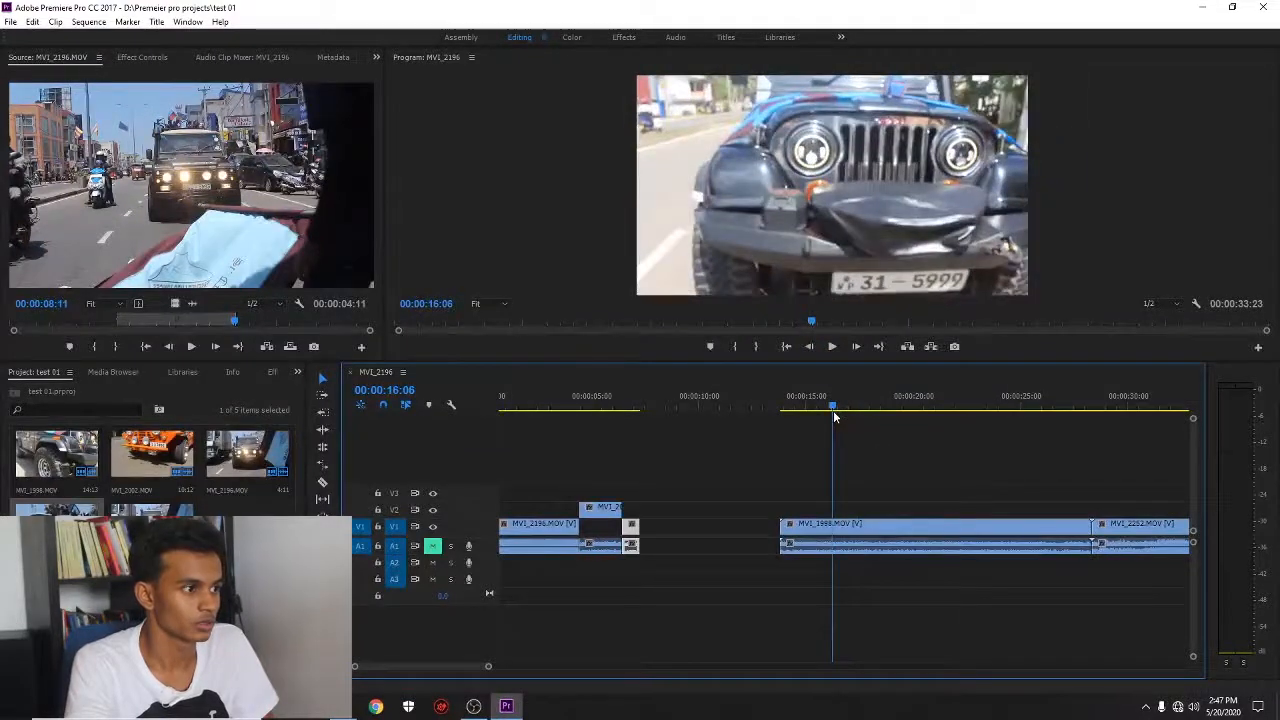
{"action": "left_click_drag", "start_coordinate": [786, 530], "coordinate": [847, 407]}
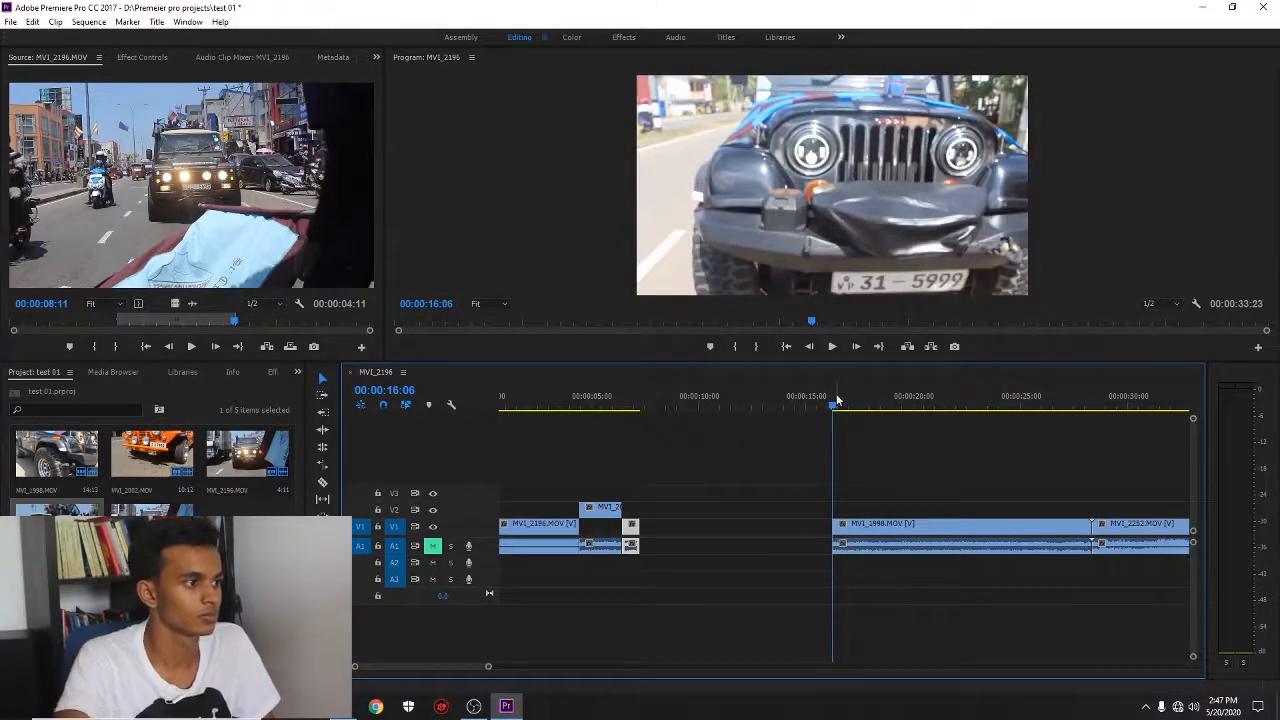
Step: Move MVI_1998.MOV to track V2 directly after the last MVI_2002.MOV piece and bring MVI_2252.MOV on V1 up to its end
{"action": "left_click_drag", "start_coordinate": [834, 407], "coordinate": [1047, 418]}
{"action": "left_click_drag", "start_coordinate": [892, 535], "coordinate": [709, 511]}
{"action": "left_click_drag", "start_coordinate": [1145, 530], "coordinate": [953, 524]}
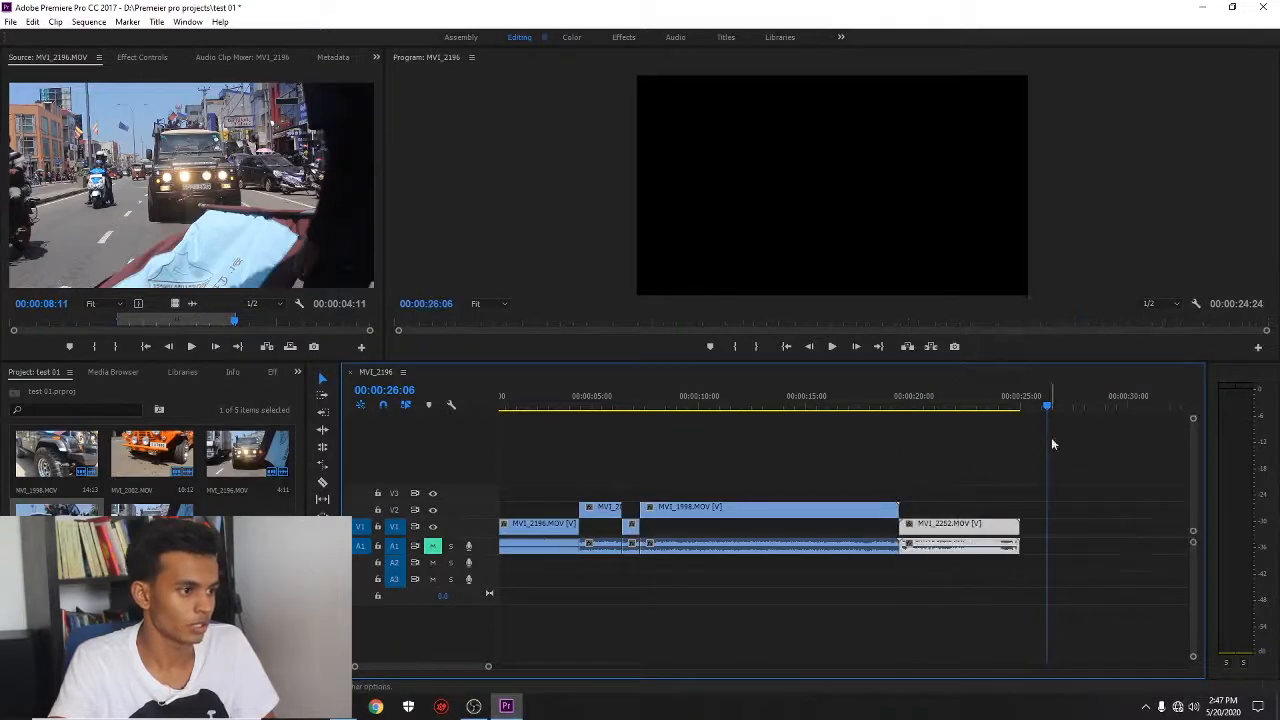
Step: Try different speed and duration values for MVI_1998.MOV, then apply a speed of 100%
{"action": "left_click_drag", "start_coordinate": [1047, 410], "coordinate": [664, 452]}
{"action": "left_click", "coordinate": [769, 514]}
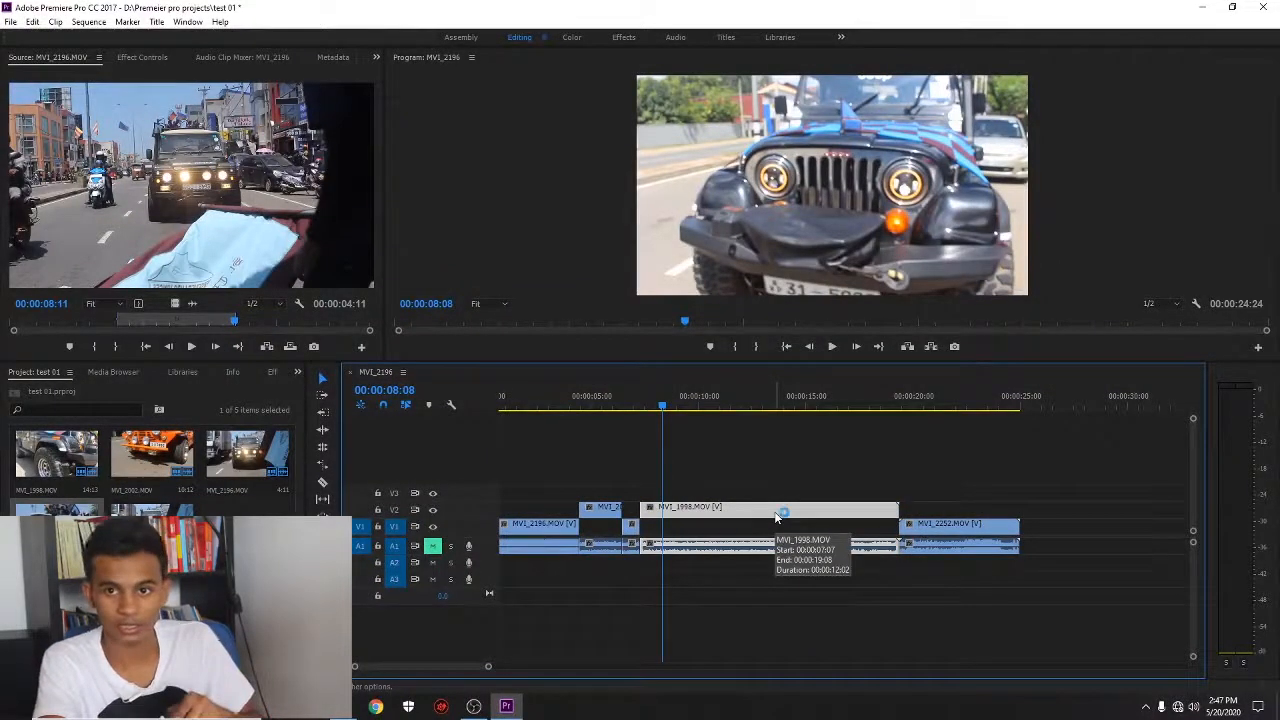
{"action": "right_click", "coordinate": [777, 517]}
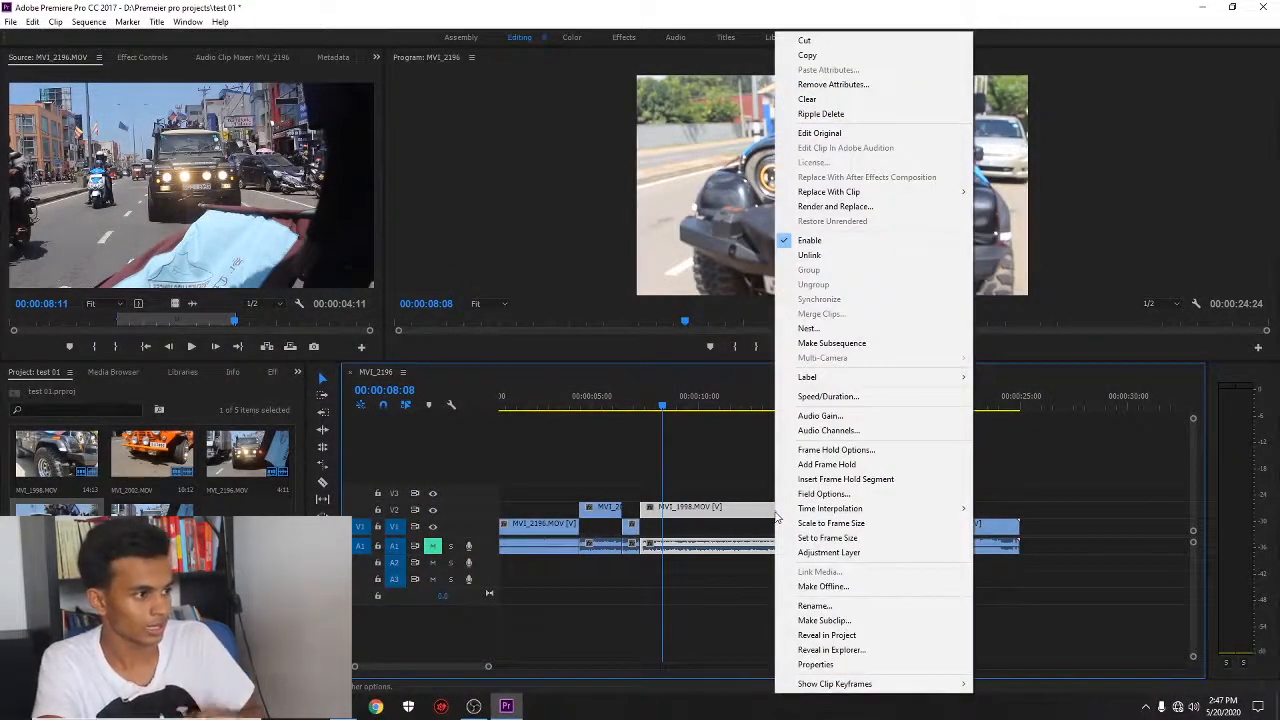
{"action": "left_click", "coordinate": [858, 399]}
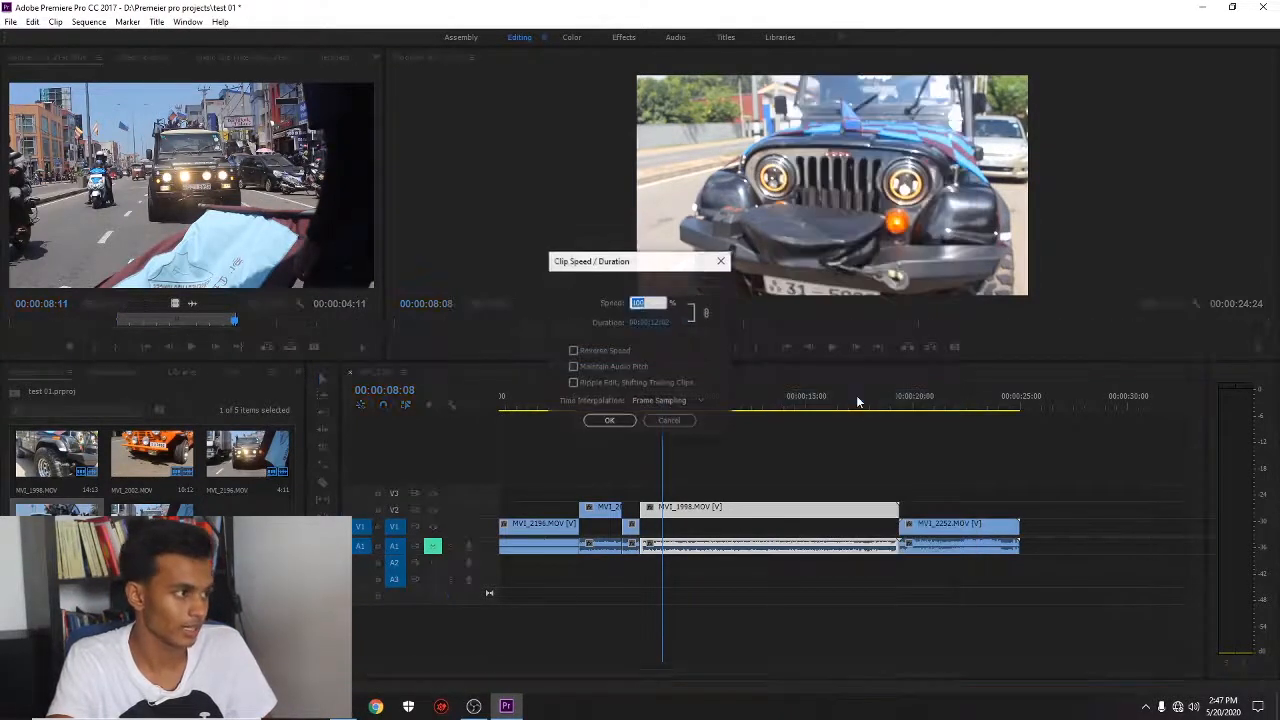
{"action": "left_click", "coordinate": [612, 316]}
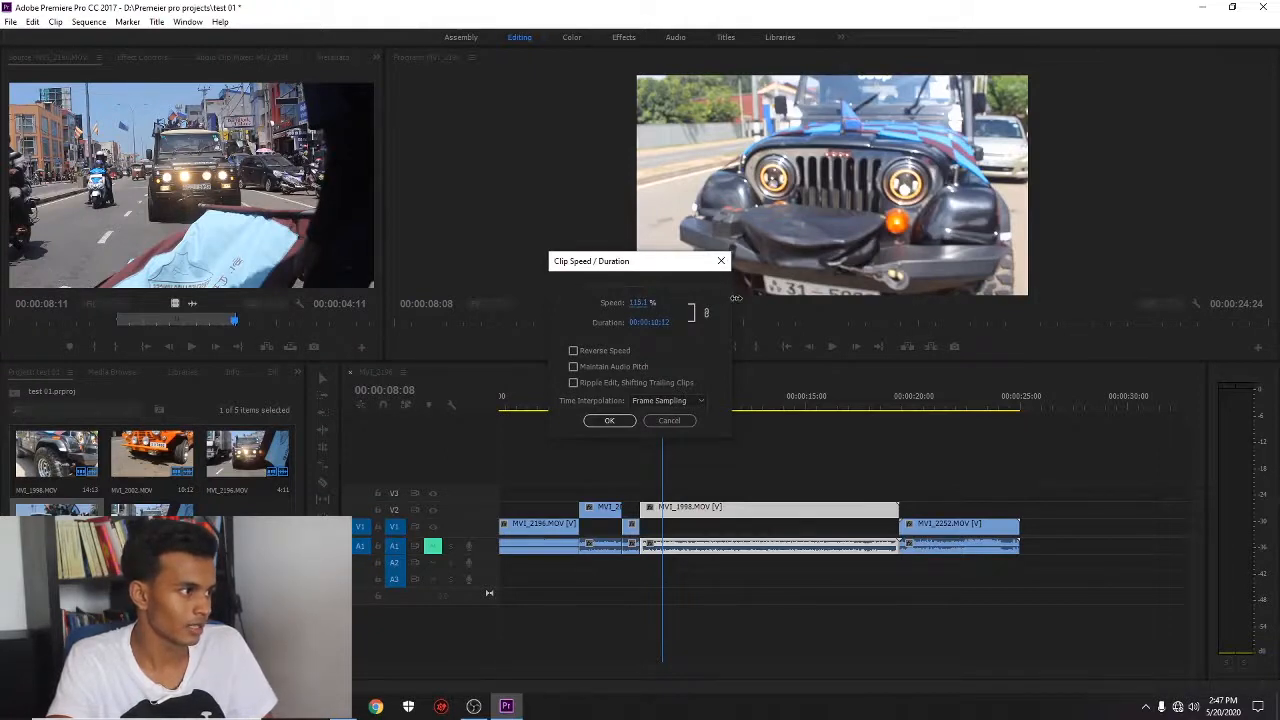
{"action": "left_click", "coordinate": [656, 323]}
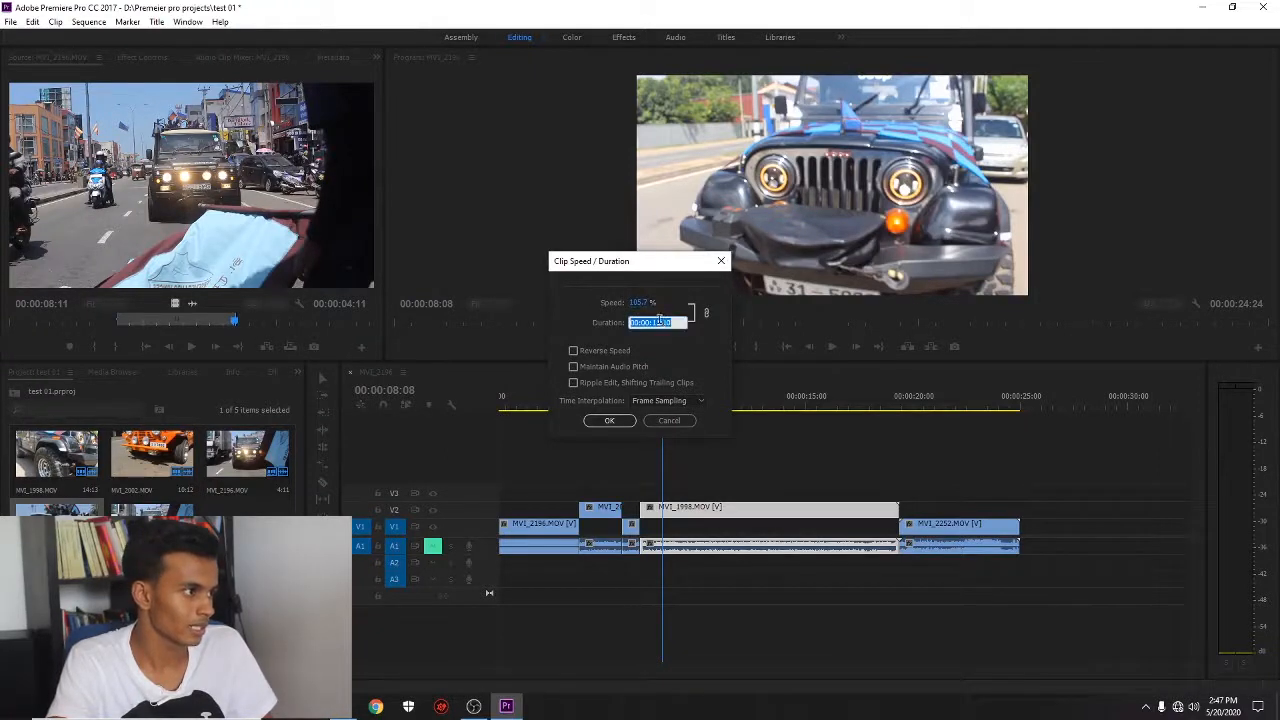
{"action": "left_click", "coordinate": [612, 325]}
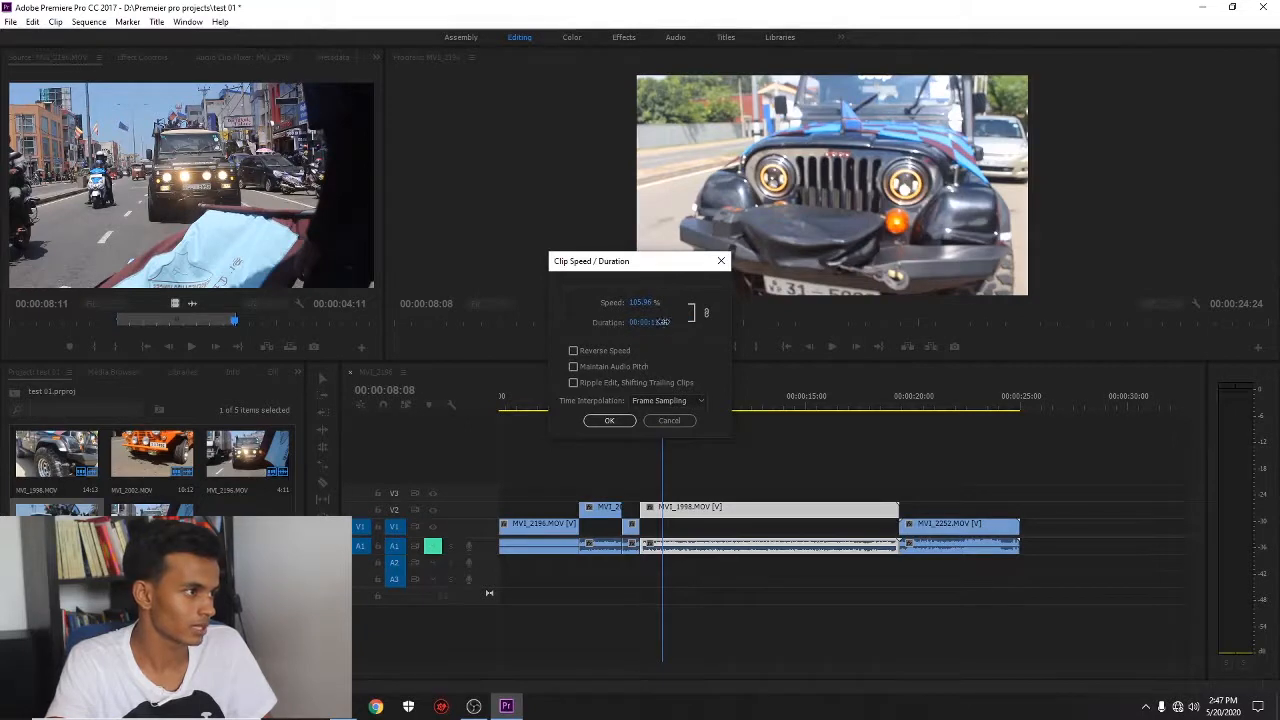
{"action": "left_click_drag", "start_coordinate": [524, 324], "coordinate": [638, 327]}
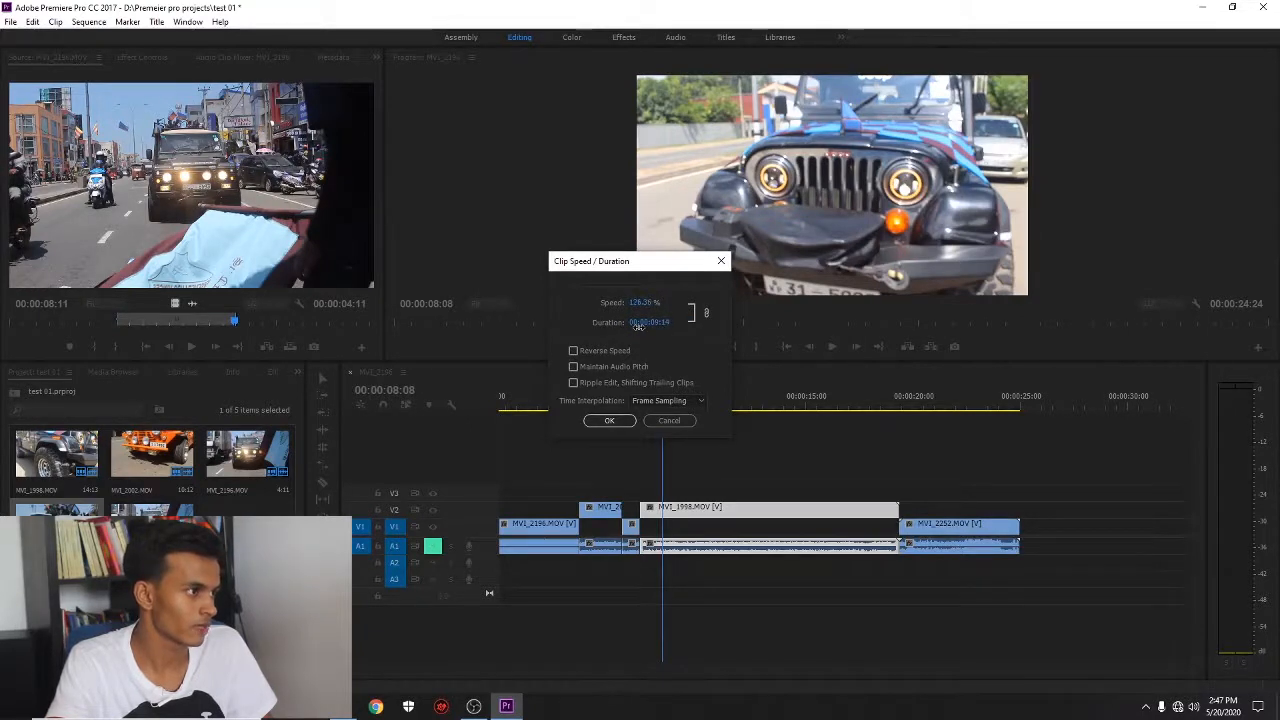
{"action": "type", "text": "10"}
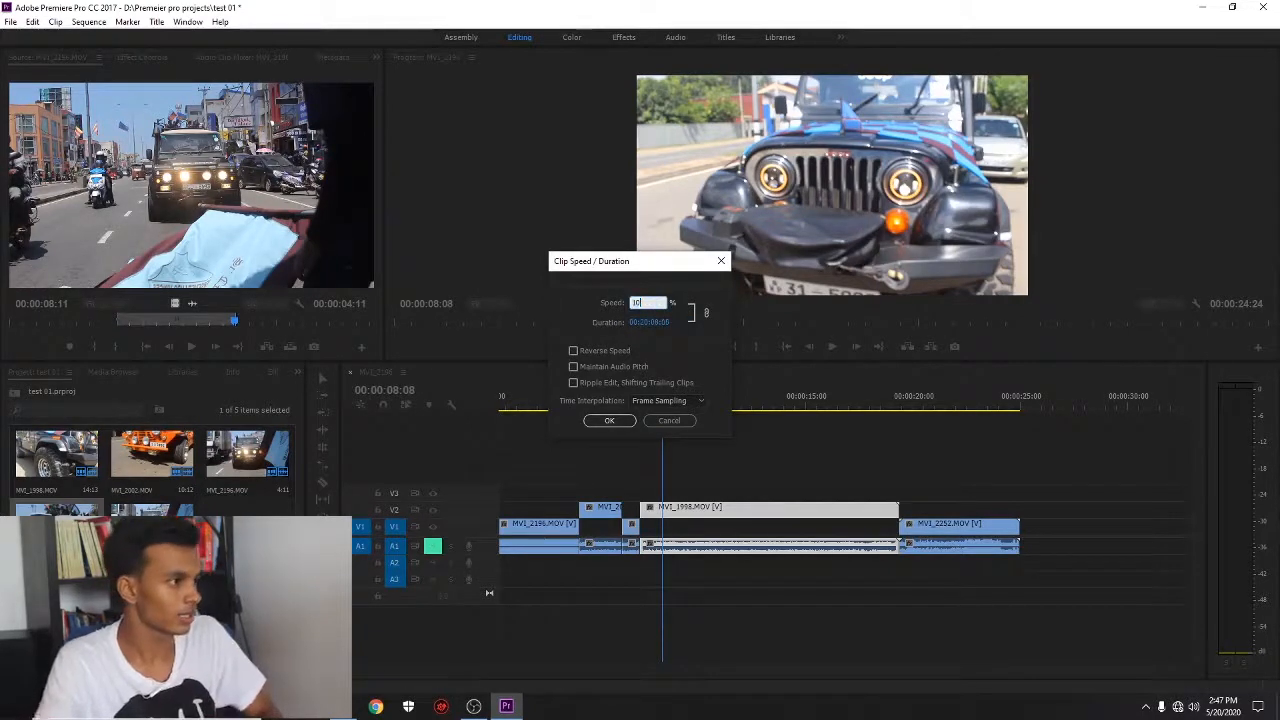
{"action": "type", "text": "0"}
{"action": "key", "text": "Return"}
Step: Speed up MVI_1998.MOV to 228.79% by shortening its duration, and move MVI_2252.MOV up to its new end
{"action": "right_click", "coordinate": [727, 510]}
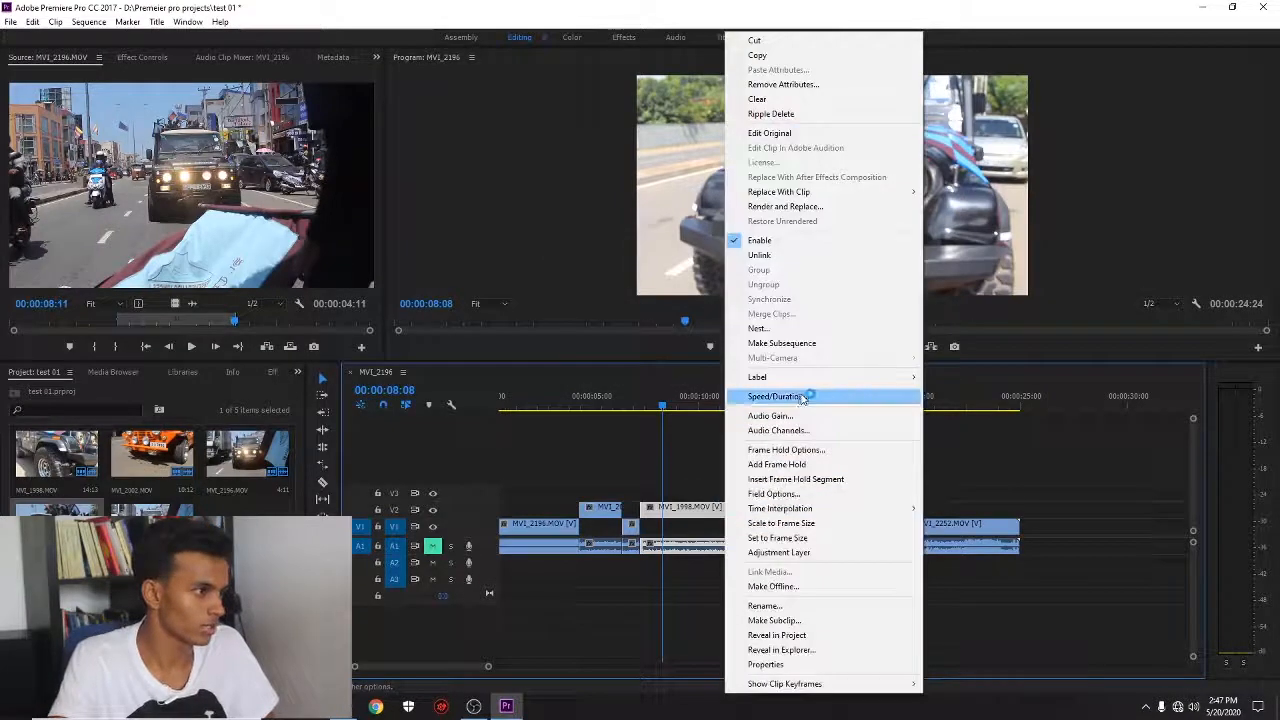
{"action": "left_click", "coordinate": [814, 397]}
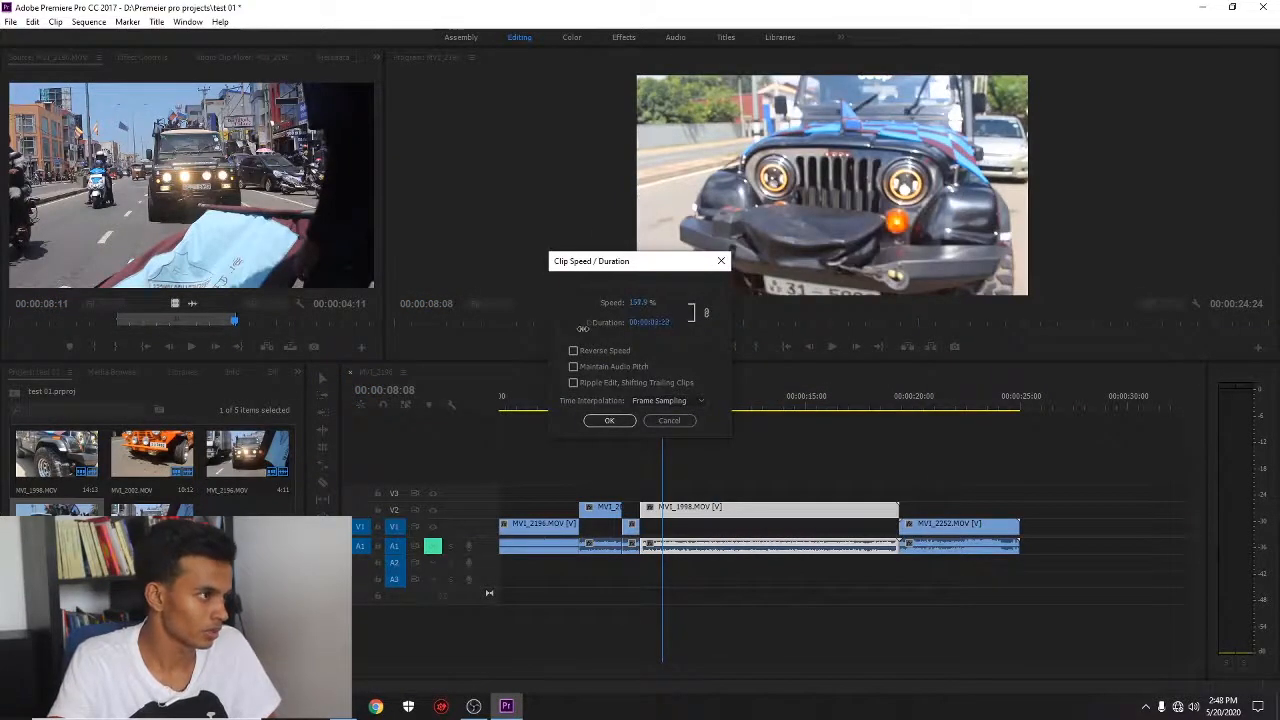
{"action": "left_click_drag", "start_coordinate": [544, 328], "coordinate": [538, 328]}
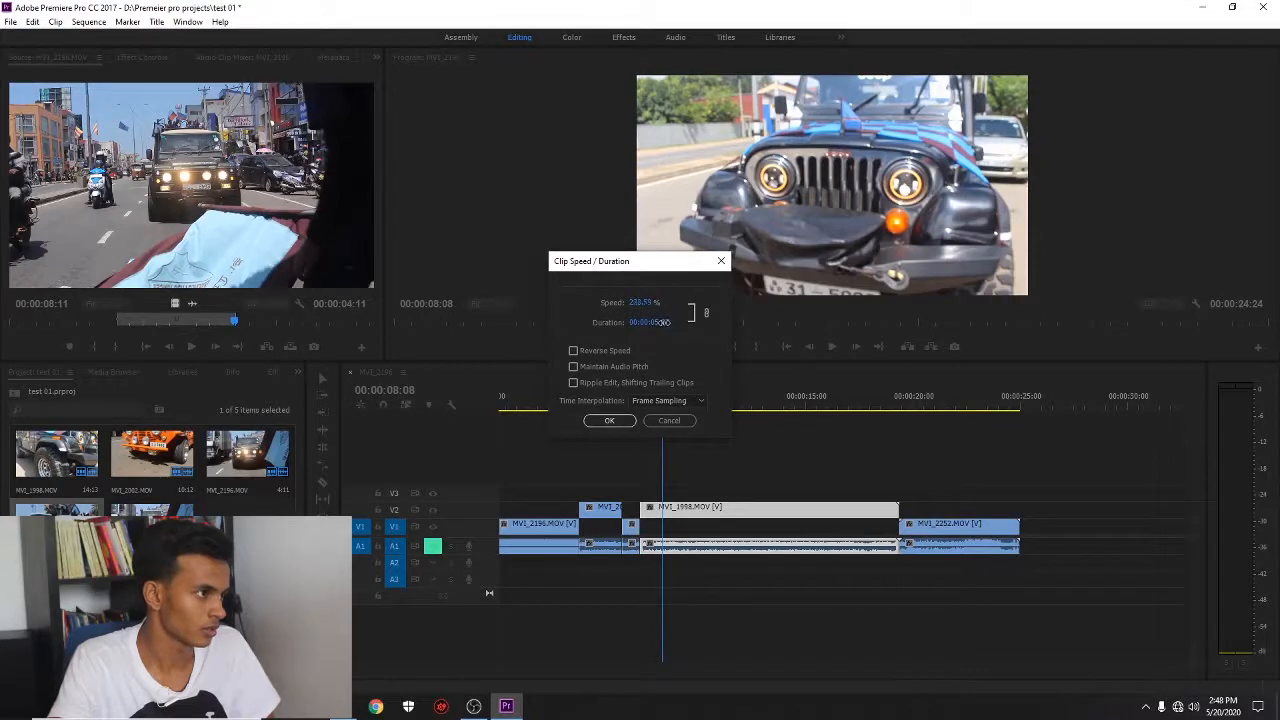
{"action": "left_click", "coordinate": [603, 424]}
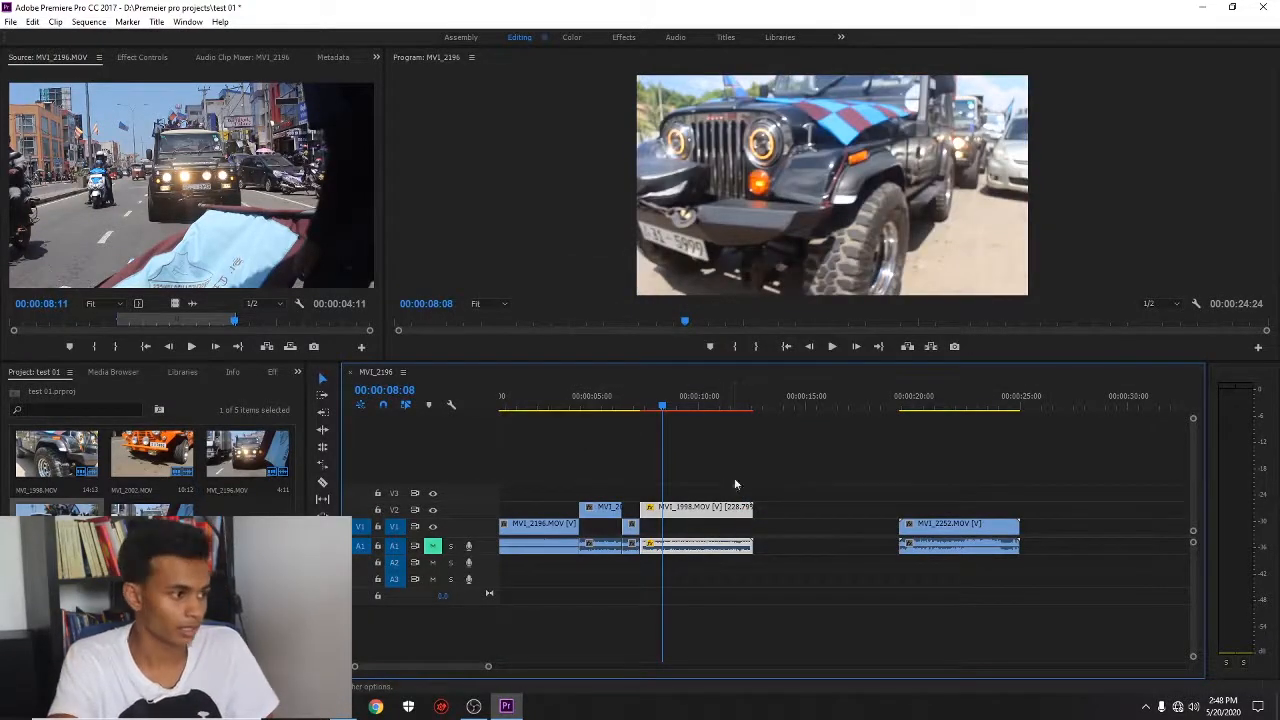
{"action": "left_click_drag", "start_coordinate": [943, 531], "coordinate": [797, 532]}
Step: Play the sequence from 00:00:06:24 through the sped-up MVI_1998.MOV and into MVI_2252.MOV, stopping at 00:00:17:19
{"action": "left_click_drag", "start_coordinate": [665, 413], "coordinate": [634, 412]}
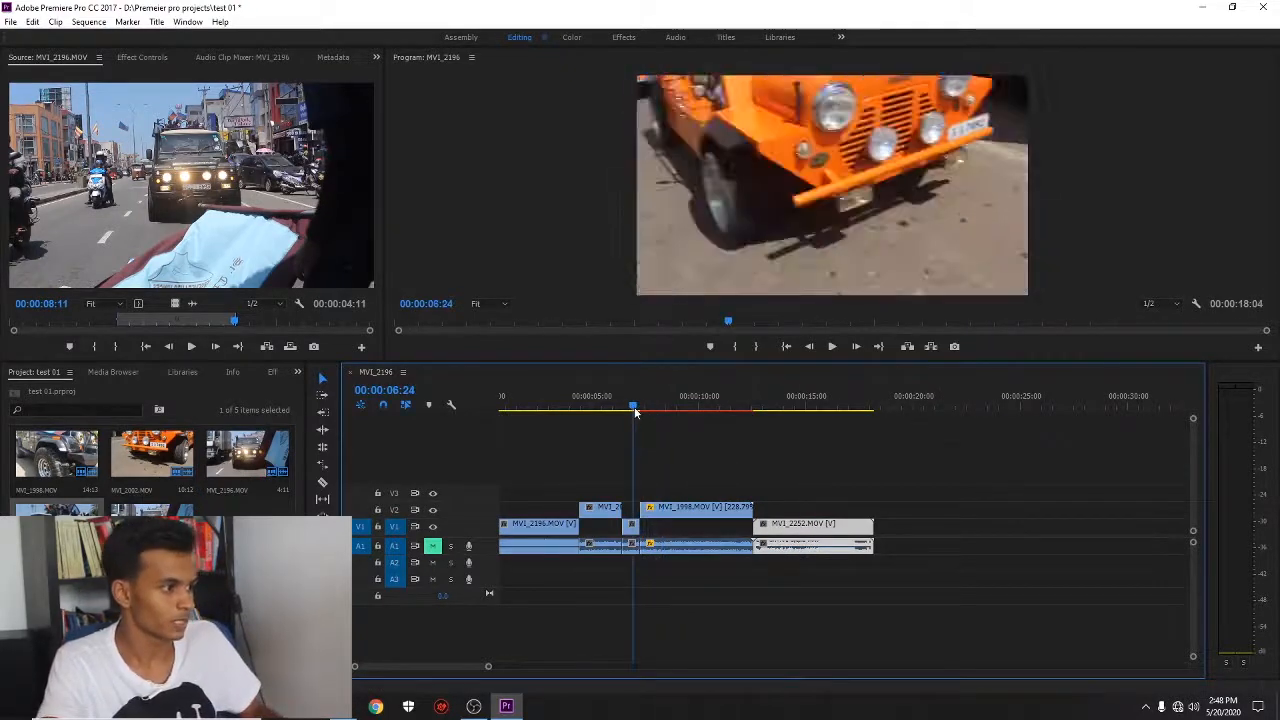
{"action": "key", "text": "space"}
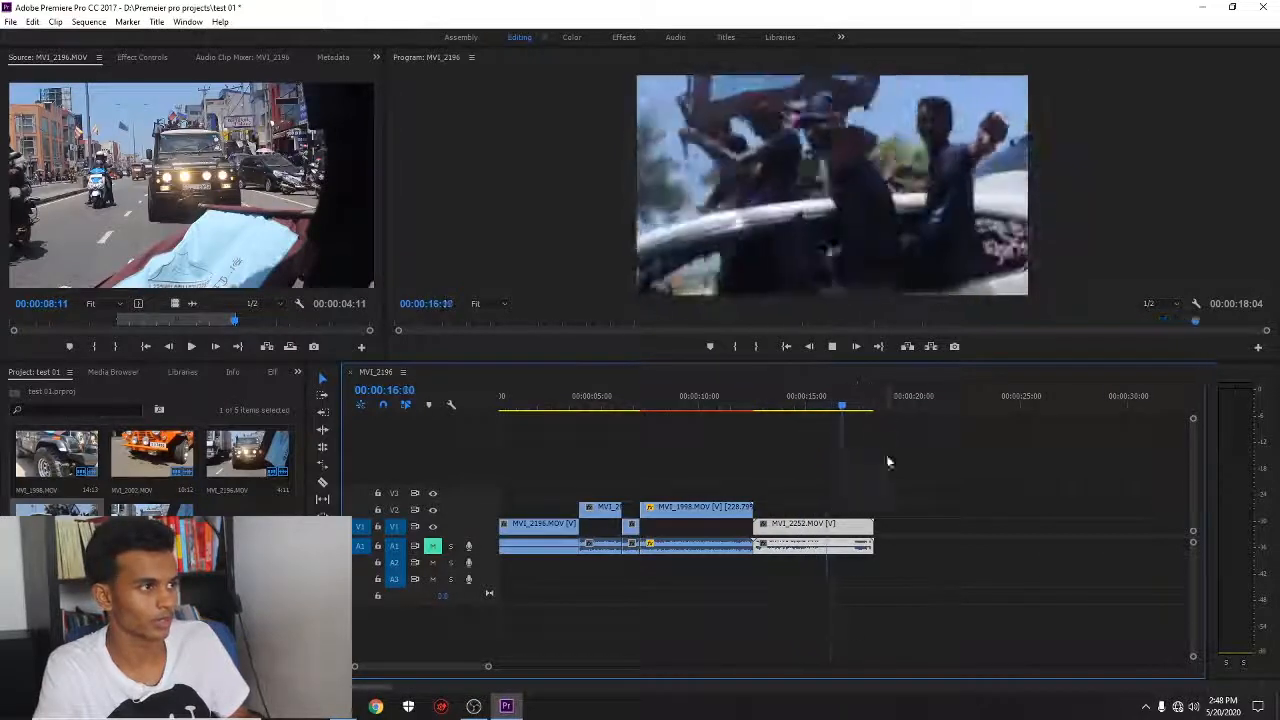
{"action": "key", "text": "space"}
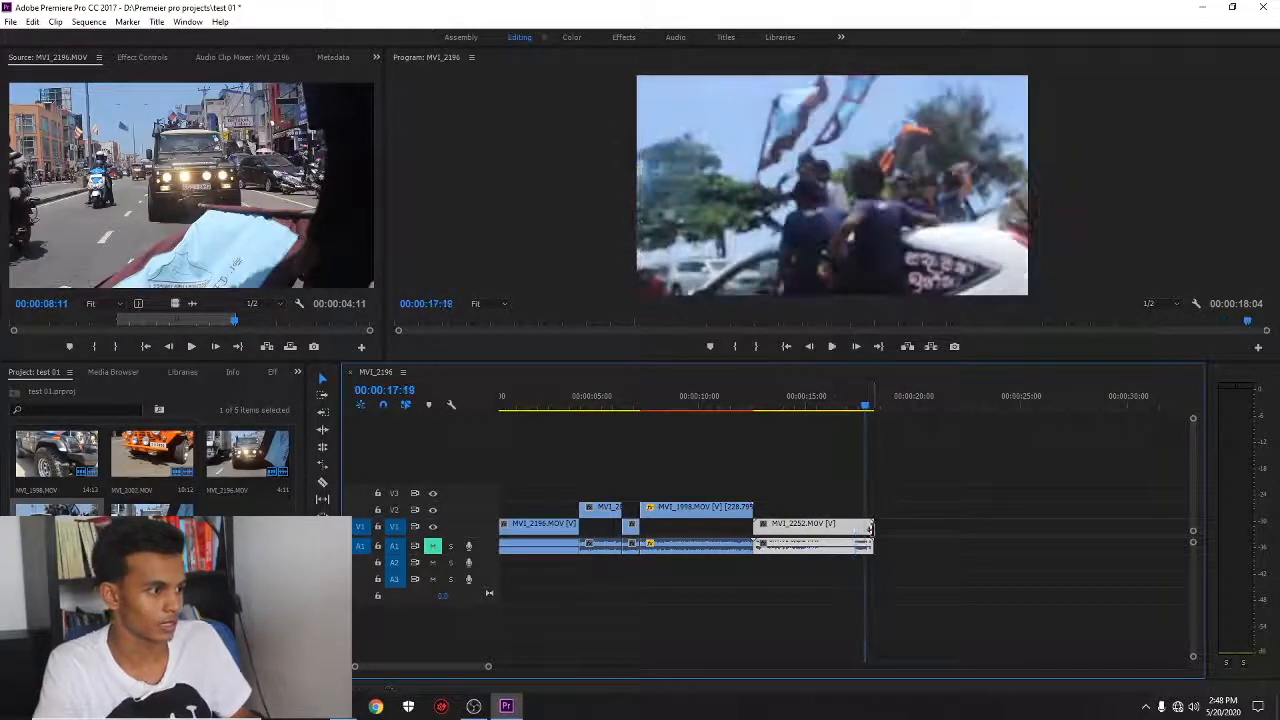
Step: Trim the end of MVI_2252.MOV to 00:00:17:19 and return the playhead to the start of the sequence
{"action": "left_click_drag", "start_coordinate": [487, 668], "coordinate": [396, 666]}
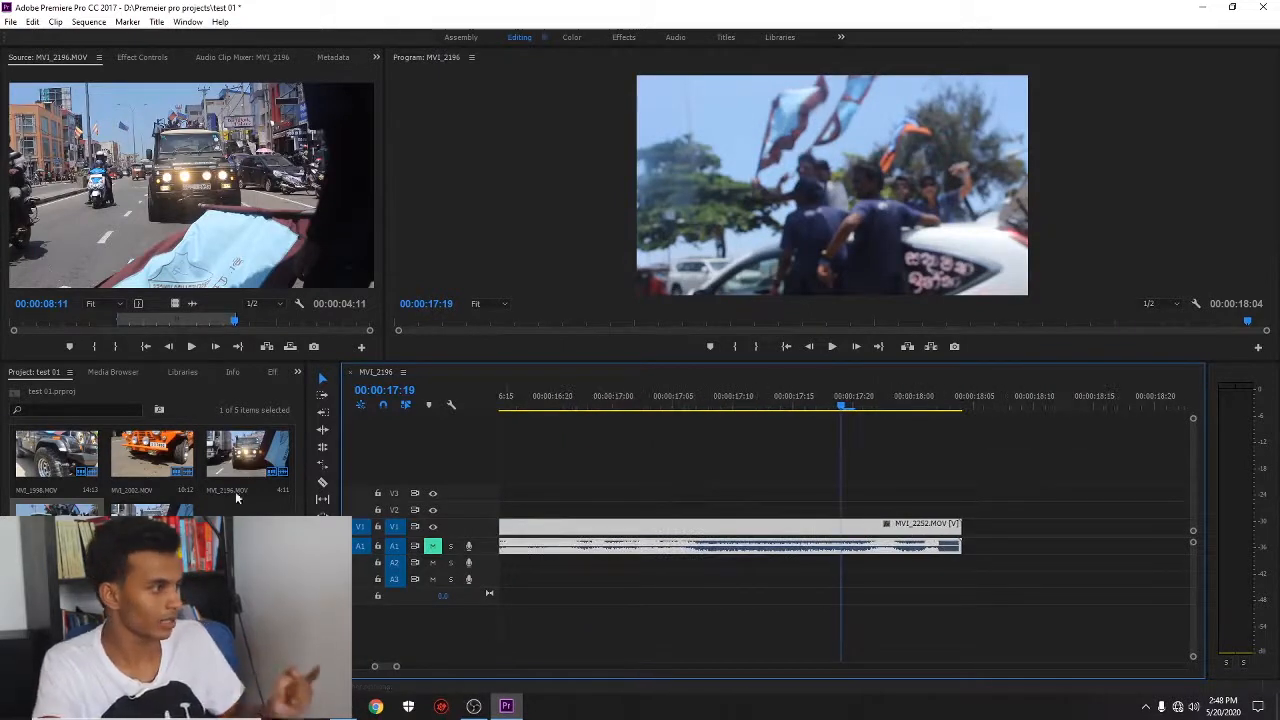
{"action": "left_click", "coordinate": [956, 523]}
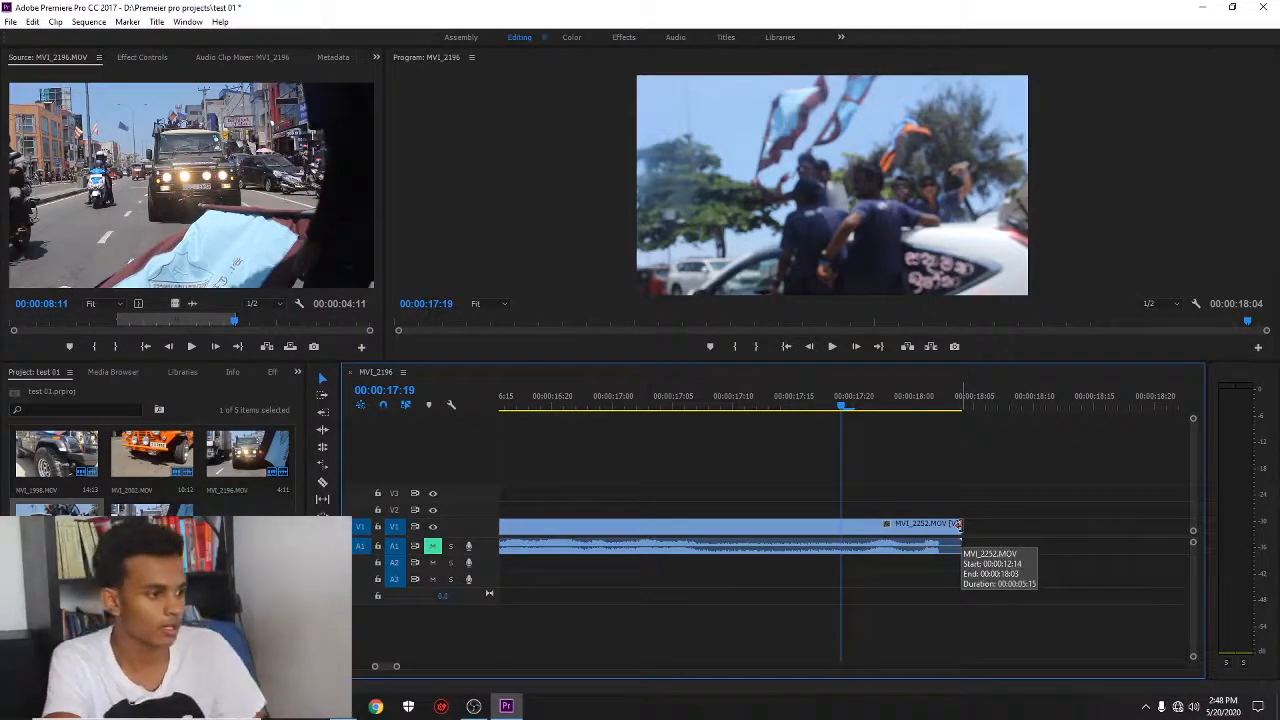
{"action": "left_click_drag", "start_coordinate": [958, 524], "coordinate": [841, 526]}
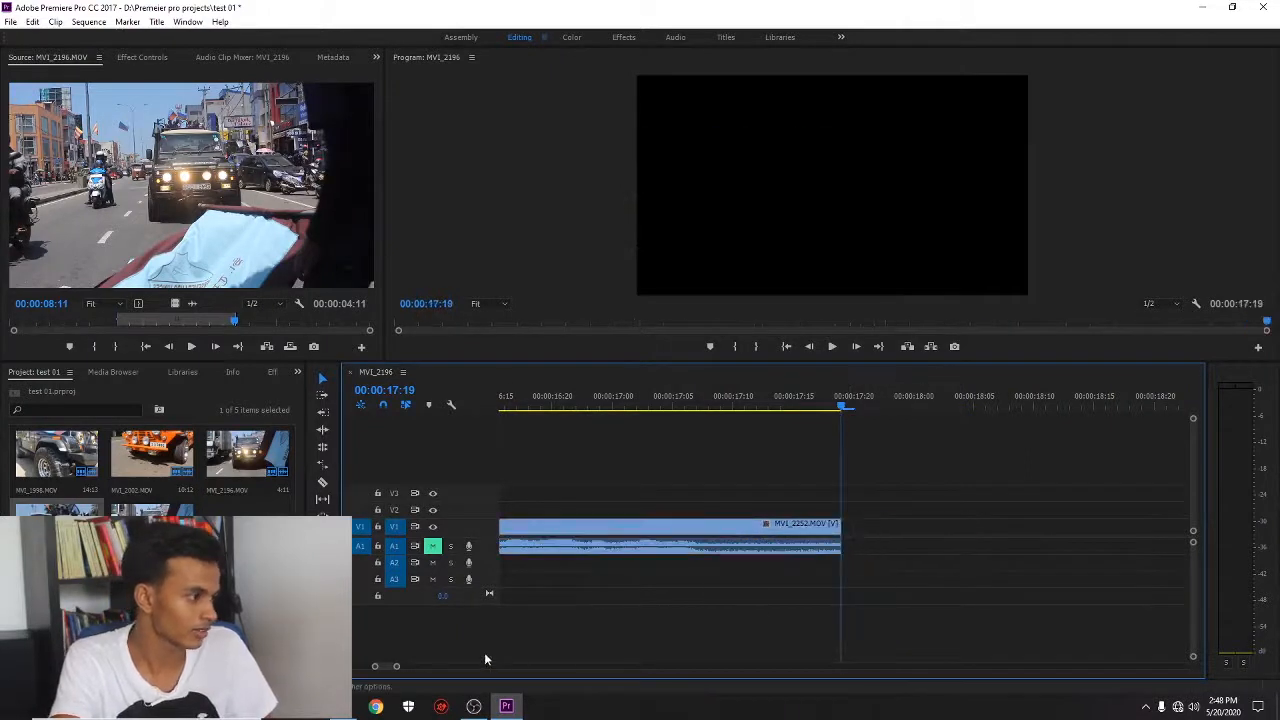
{"action": "left_click_drag", "start_coordinate": [396, 666], "coordinate": [658, 666]}
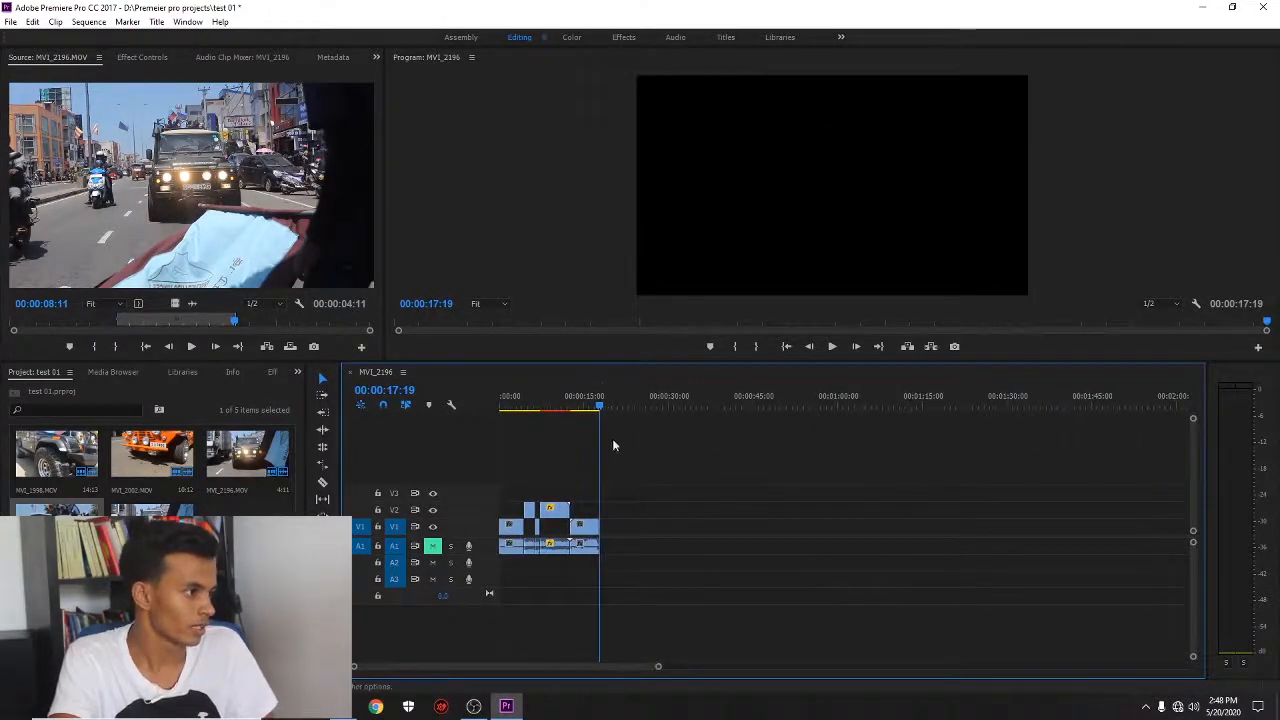
{"action": "left_click_drag", "start_coordinate": [601, 405], "coordinate": [353, 420]}
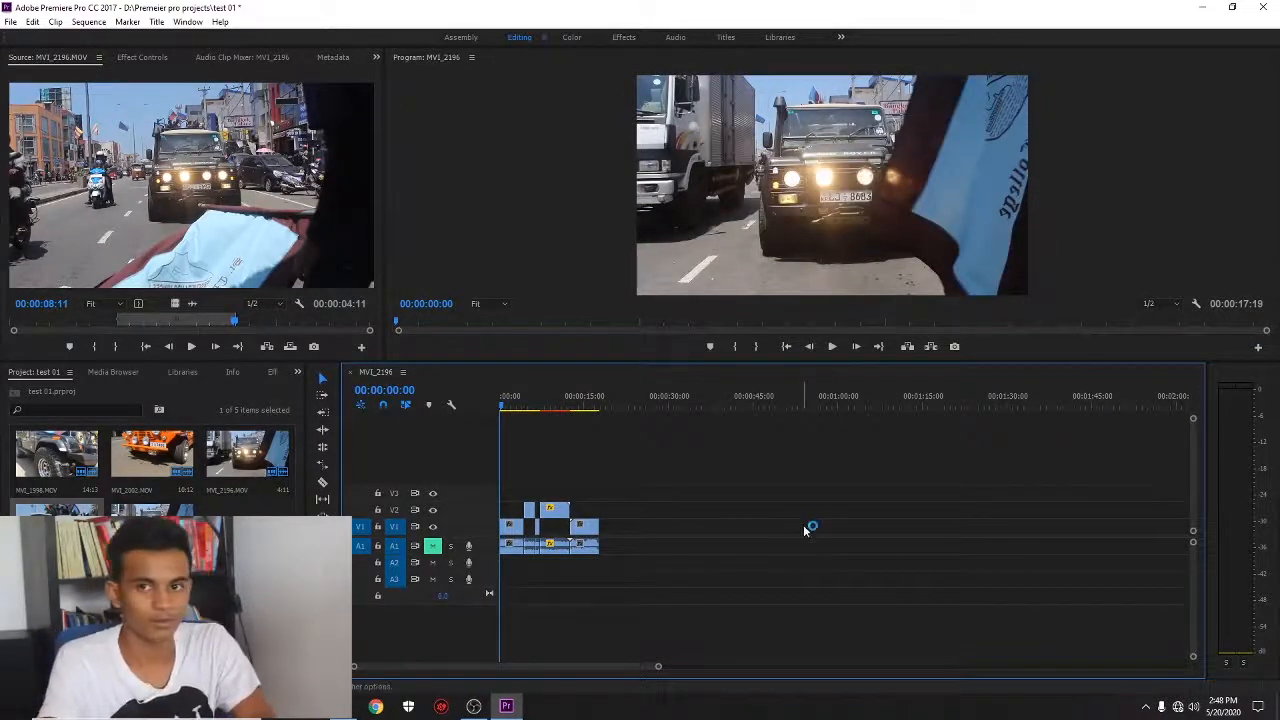
Step: Nest all the clips in the timeline as Nested Sequence 01, and undo the nesting
{"action": "left_click_drag", "start_coordinate": [660, 669], "coordinate": [512, 666]}
{"action": "left_click_drag", "start_coordinate": [926, 433], "coordinate": [498, 662]}
{"action": "right_click", "coordinate": [733, 533]}
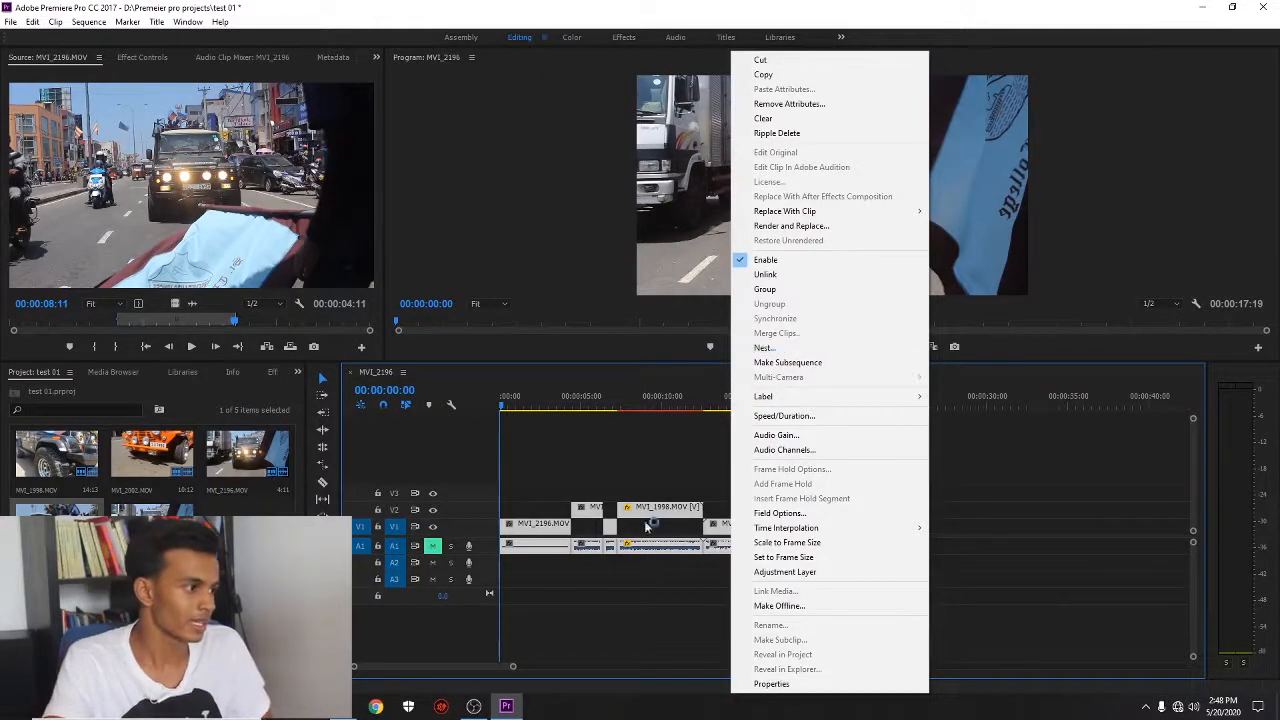
{"action": "left_click", "coordinate": [659, 512]}
{"action": "left_click_drag", "start_coordinate": [910, 448], "coordinate": [500, 662]}
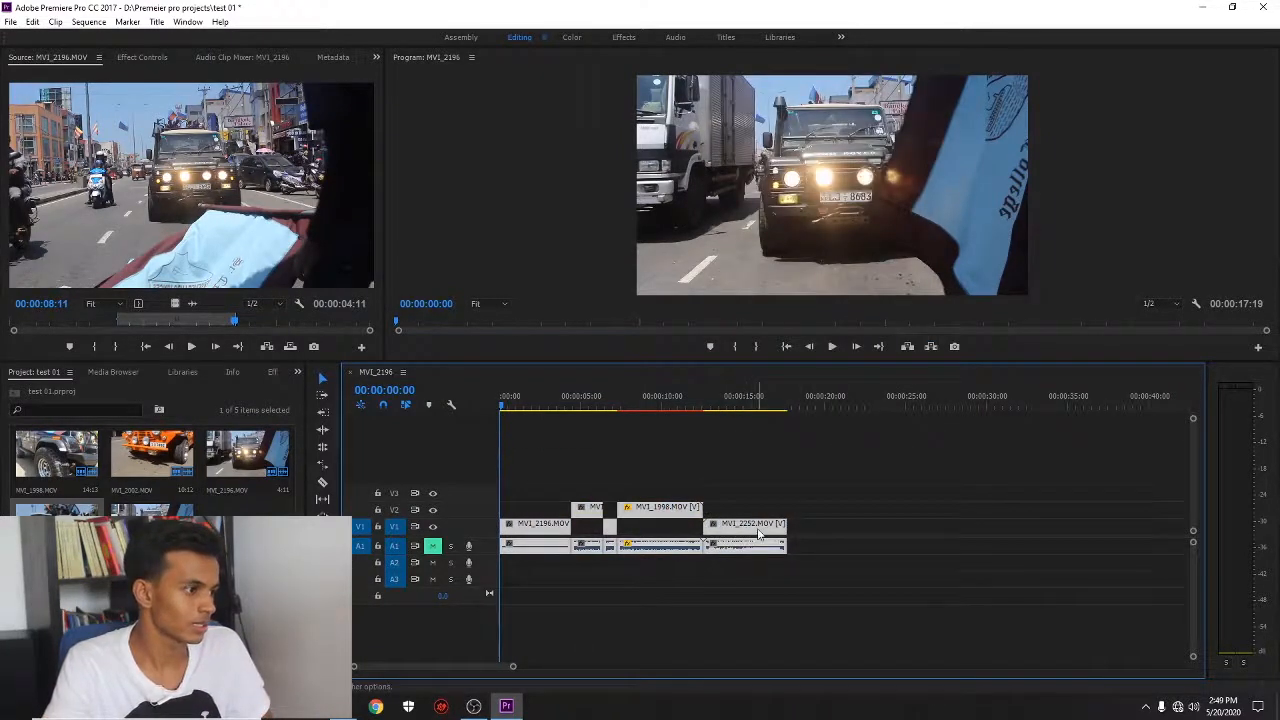
{"action": "right_click", "coordinate": [757, 533]}
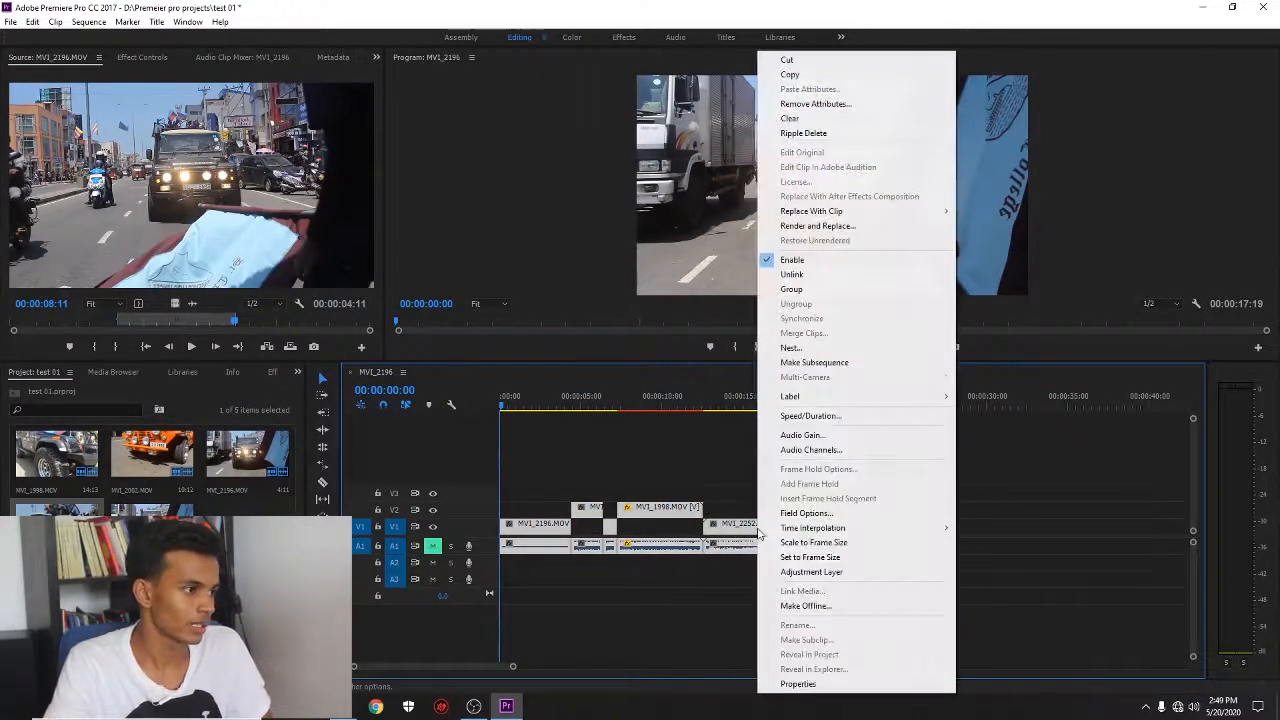
{"action": "left_click", "coordinate": [806, 350]}
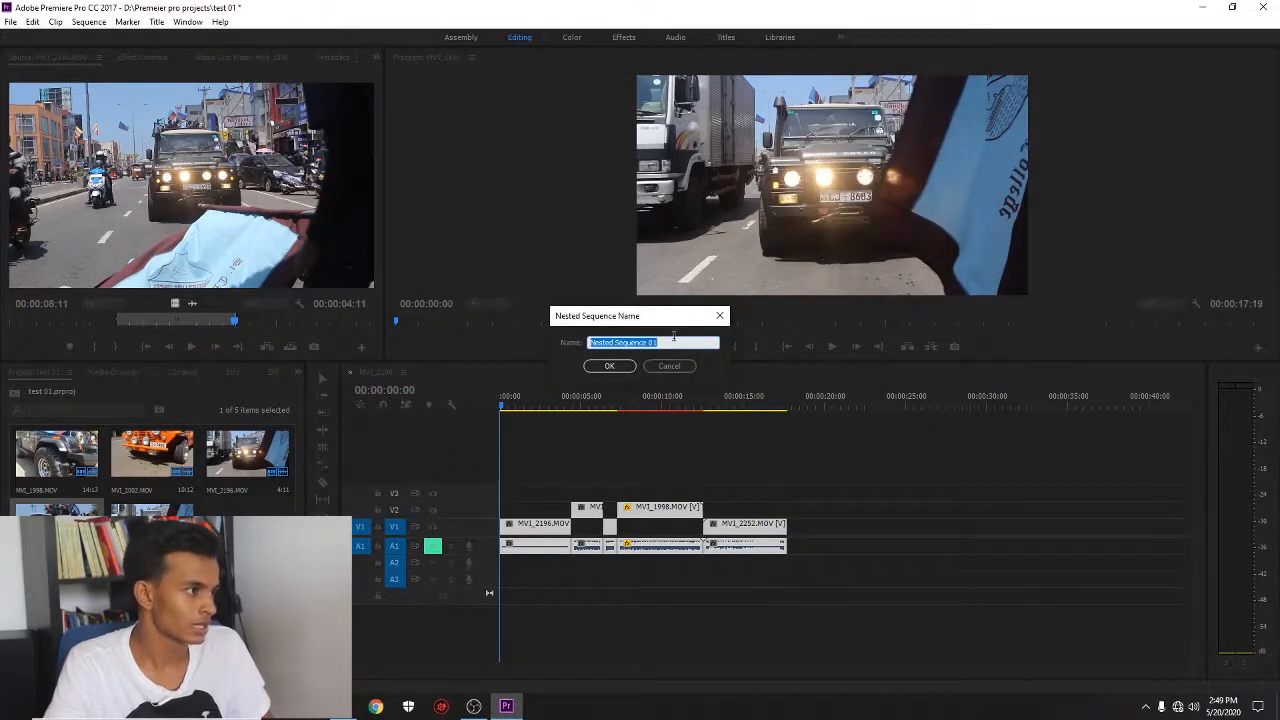
{"action": "left_click", "coordinate": [612, 366]}
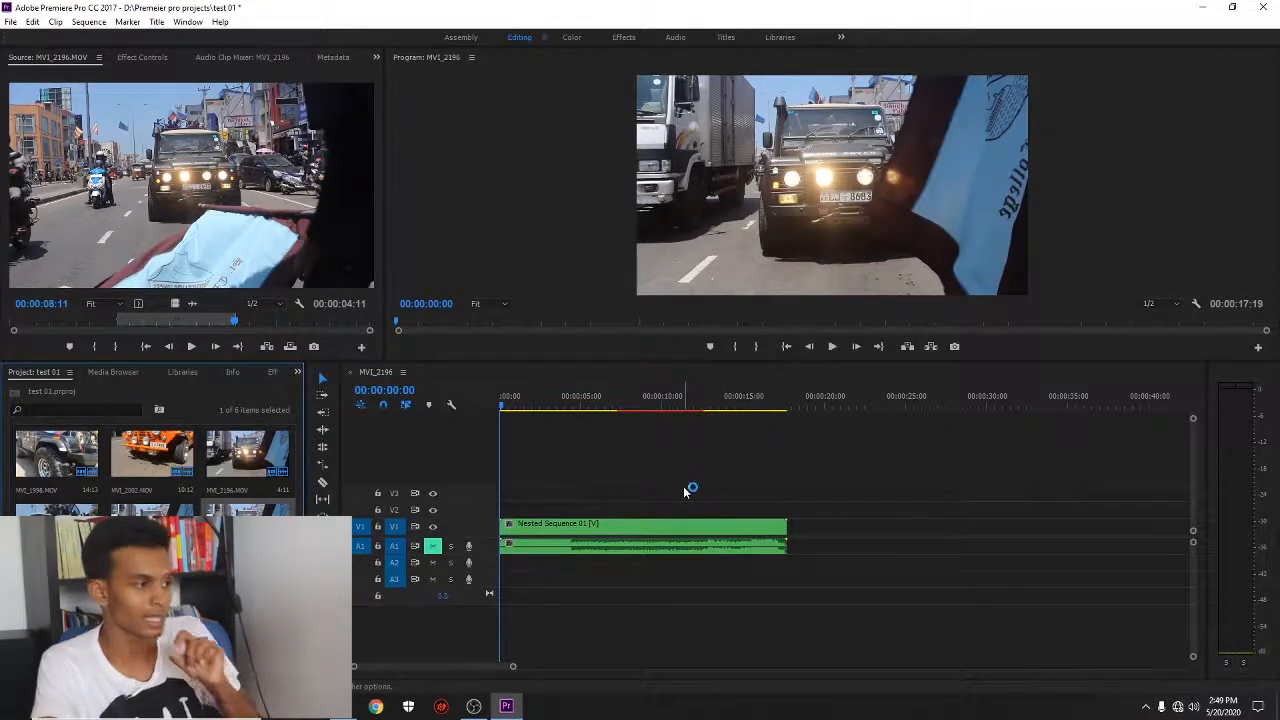
{"action": "left_click", "coordinate": [684, 530]}
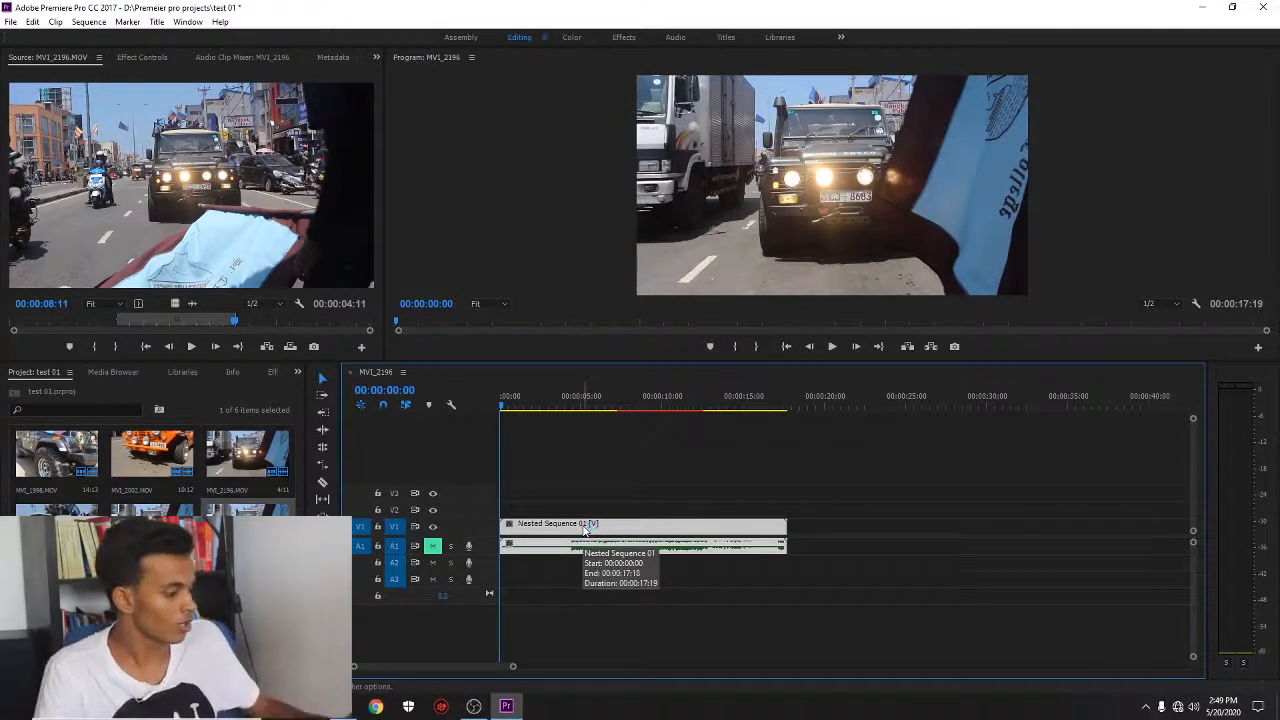
{"action": "key", "text": "ctrl+z"}
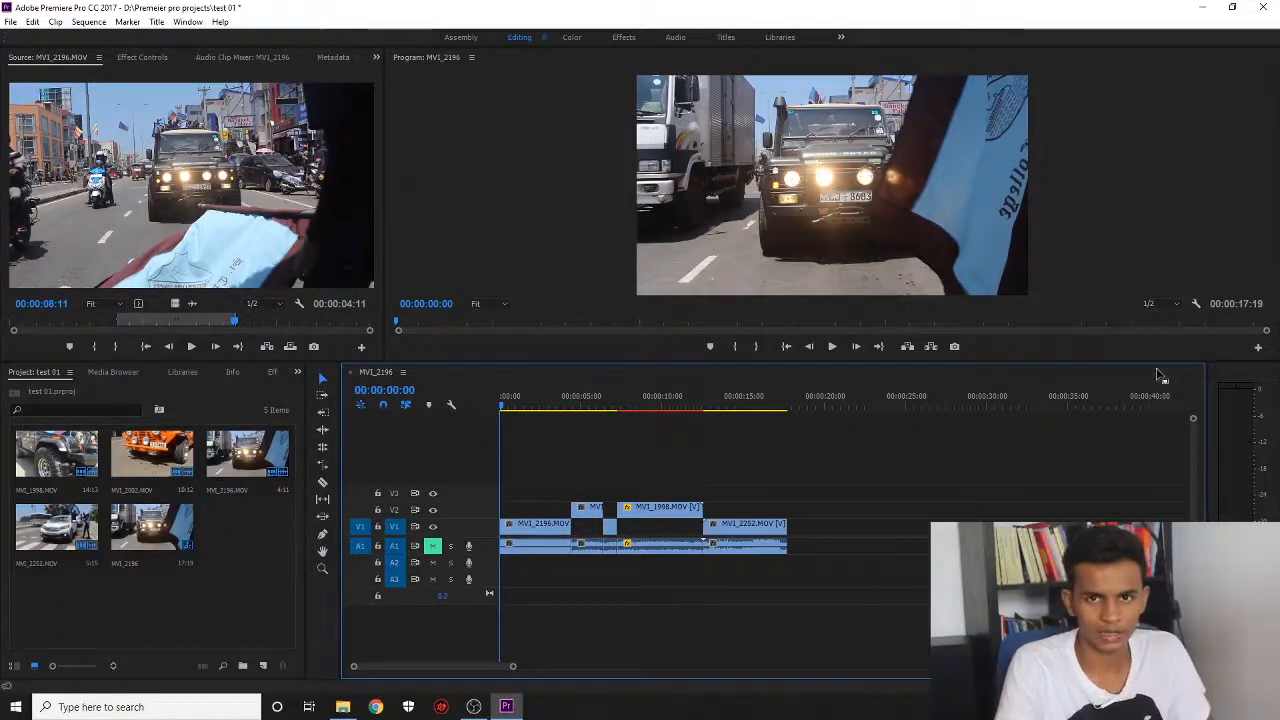
Step: Import The Score music file from the Downloads folder on Data (D:) and place it on track A2 at the sequence start
{"action": "left_click", "coordinate": [146, 585]}
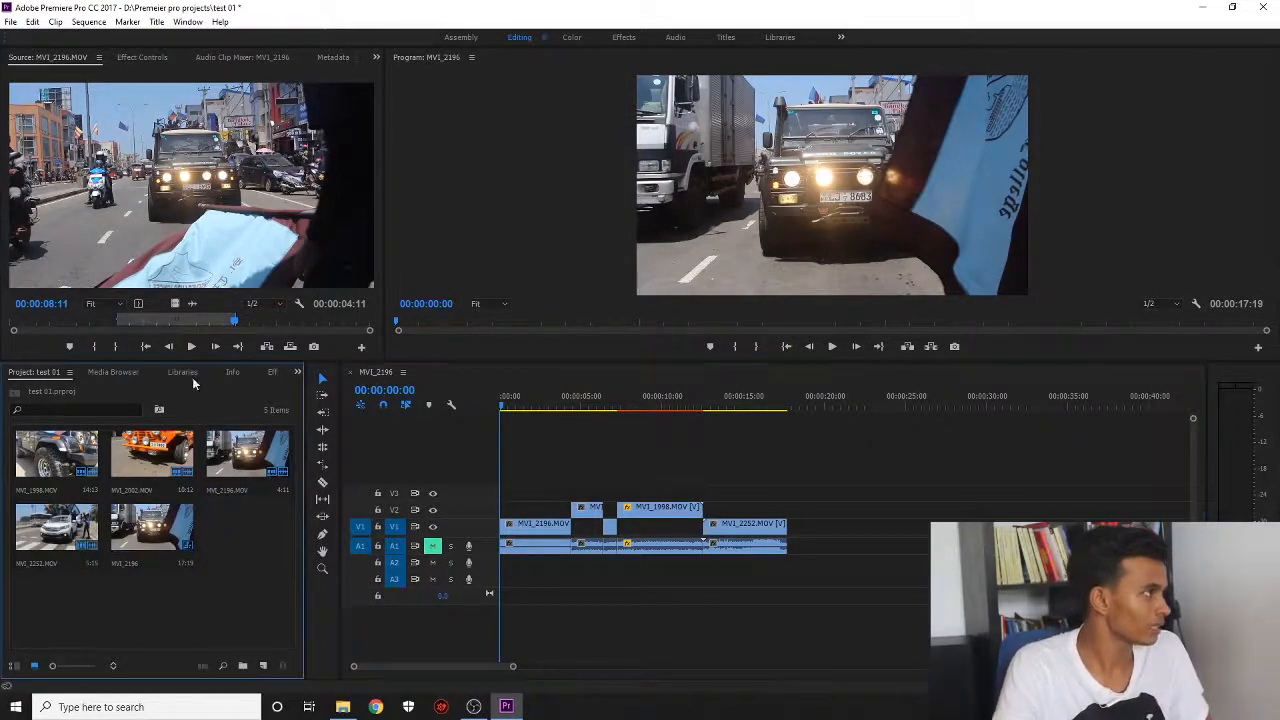
{"action": "double_click", "coordinate": [232, 584]}
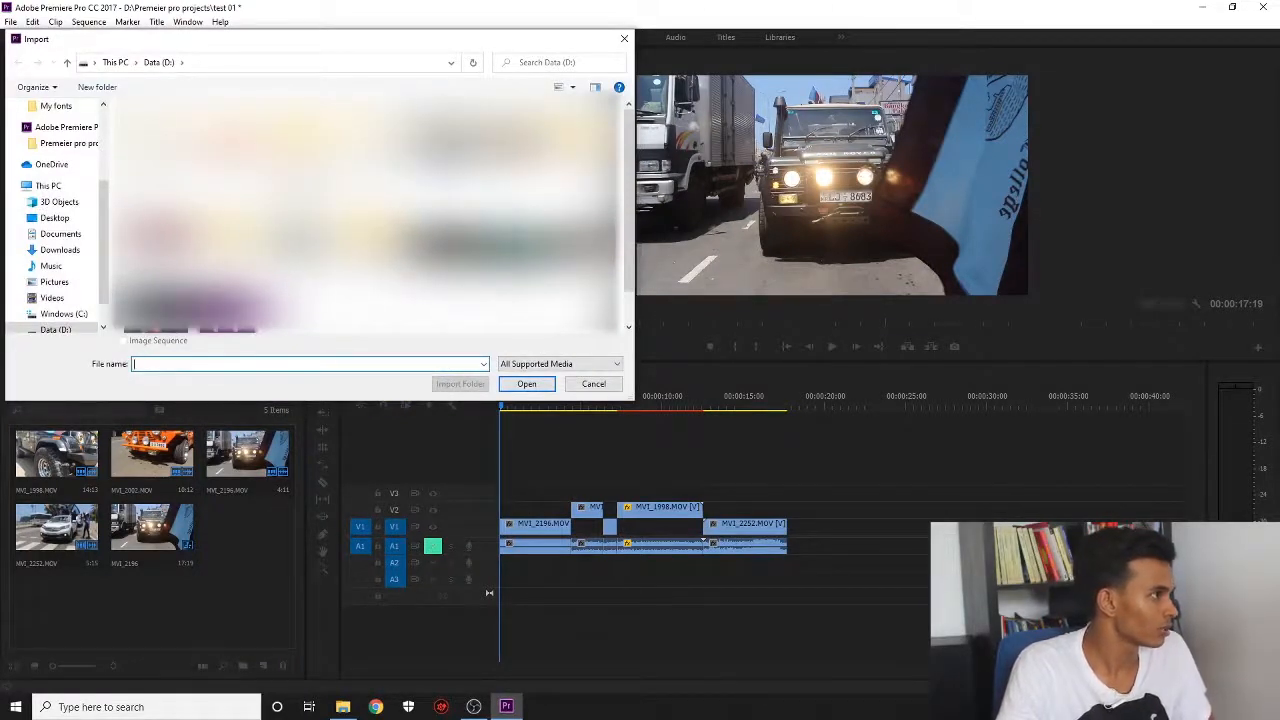
{"action": "double_click", "coordinate": [300, 150]}
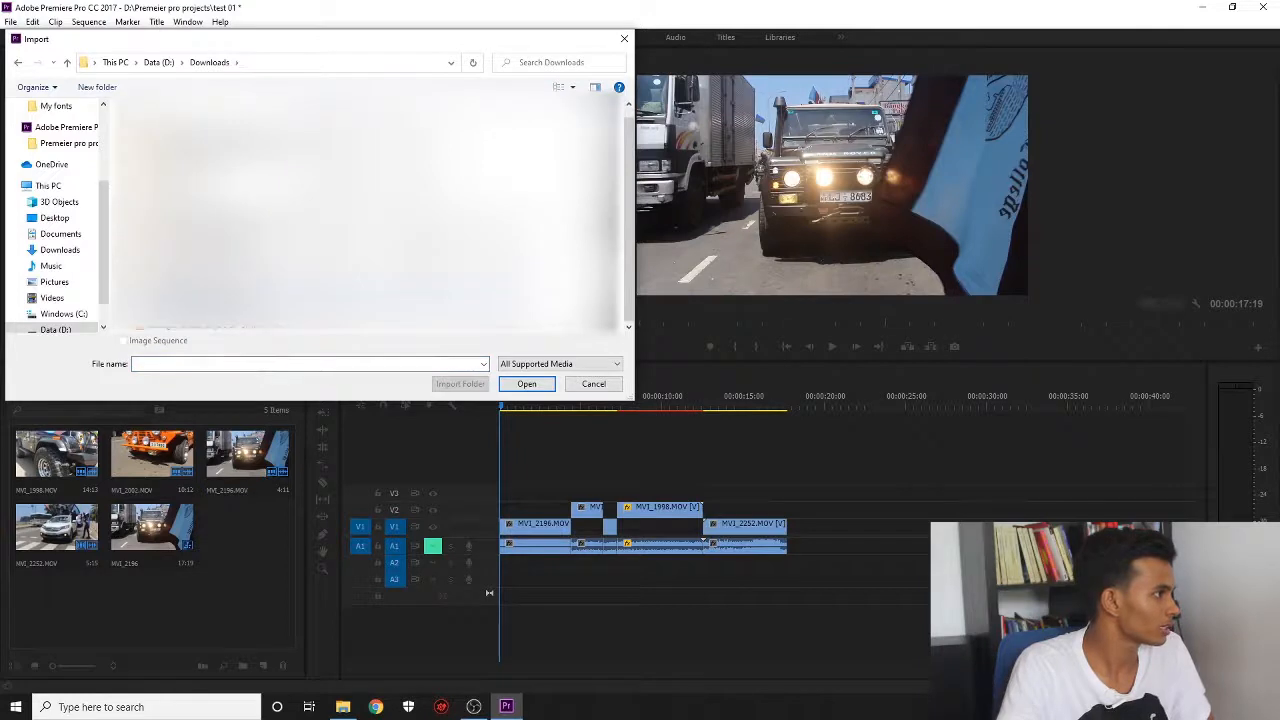
{"action": "double_click", "coordinate": [225, 250]}
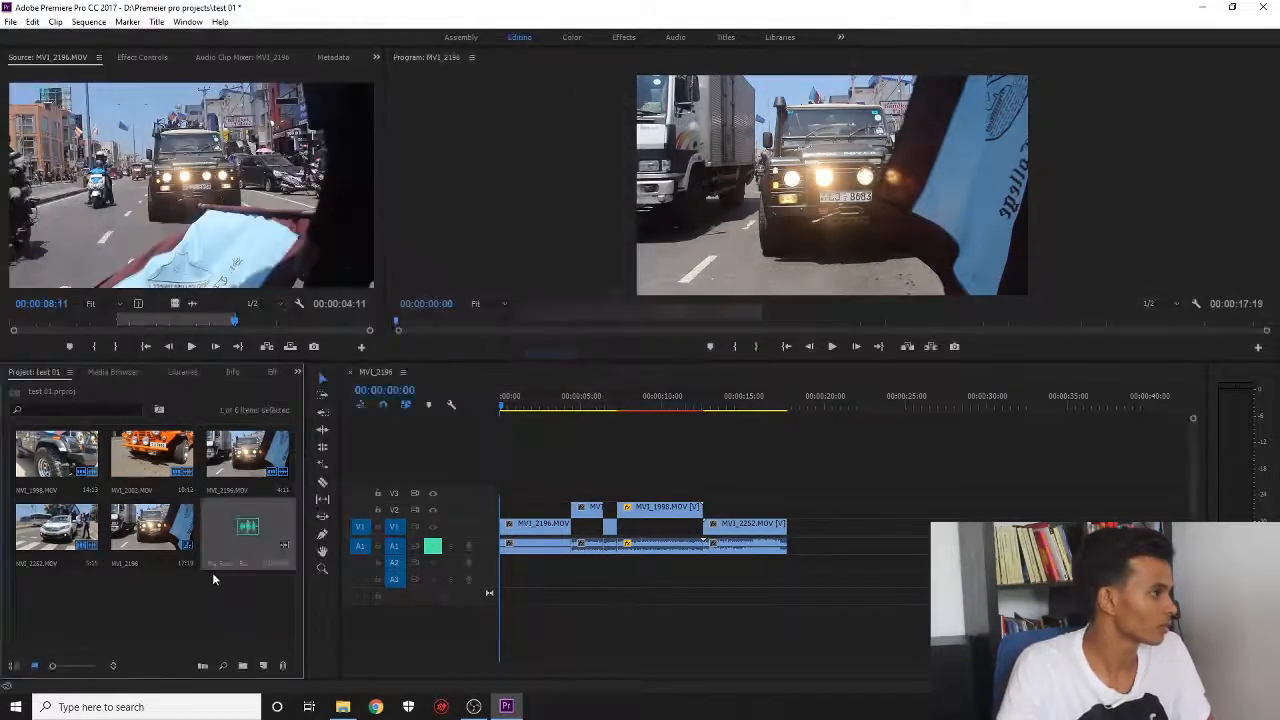
{"action": "left_click_drag", "start_coordinate": [250, 535], "coordinate": [505, 565]}
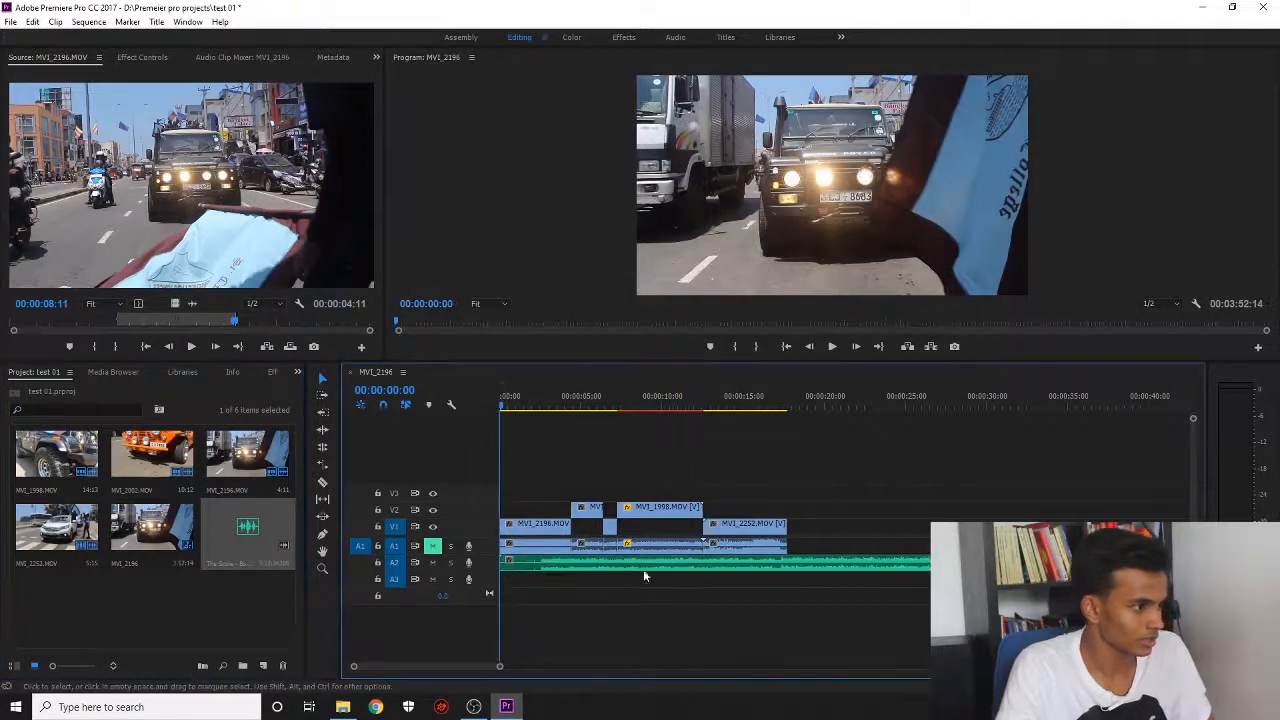
Step: Cut the music on track A2 at the end of the video clips and delete the excess part
{"action": "left_click", "coordinate": [322, 481]}
{"action": "left_click", "coordinate": [795, 564]}
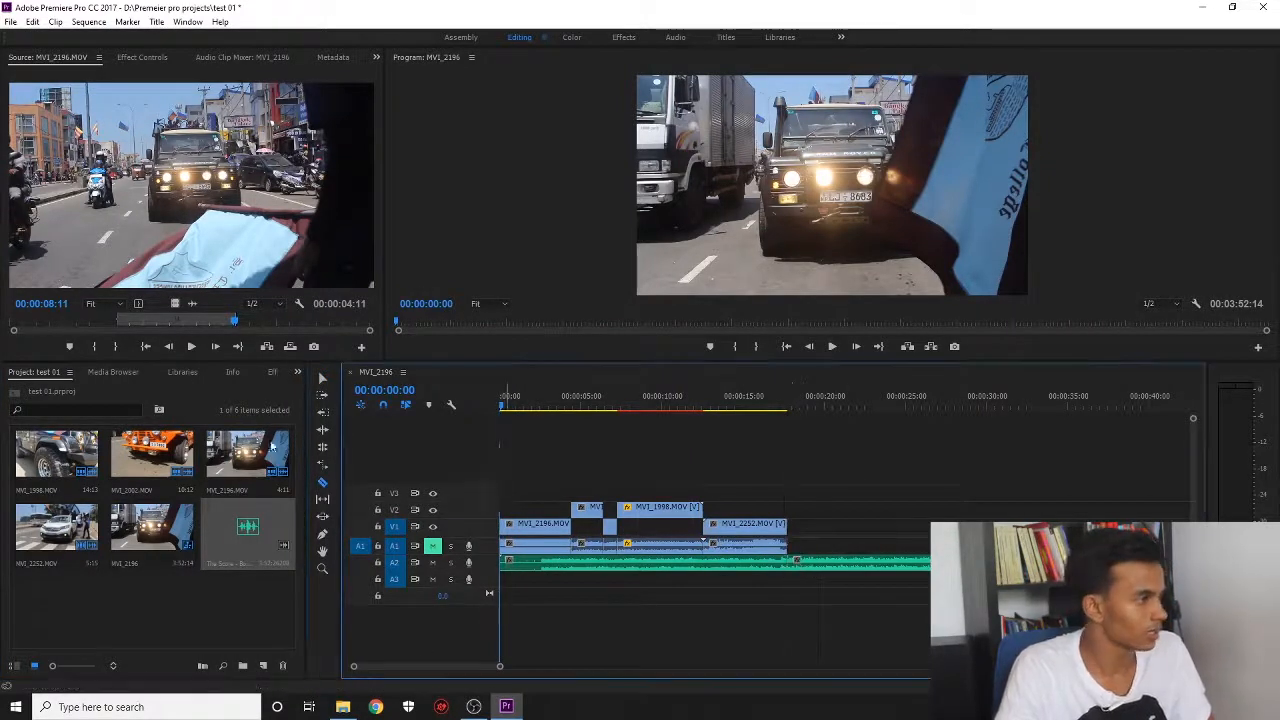
{"action": "key", "text": "v"}
{"action": "left_click", "coordinate": [926, 563]}
{"action": "key", "text": "Delete"}
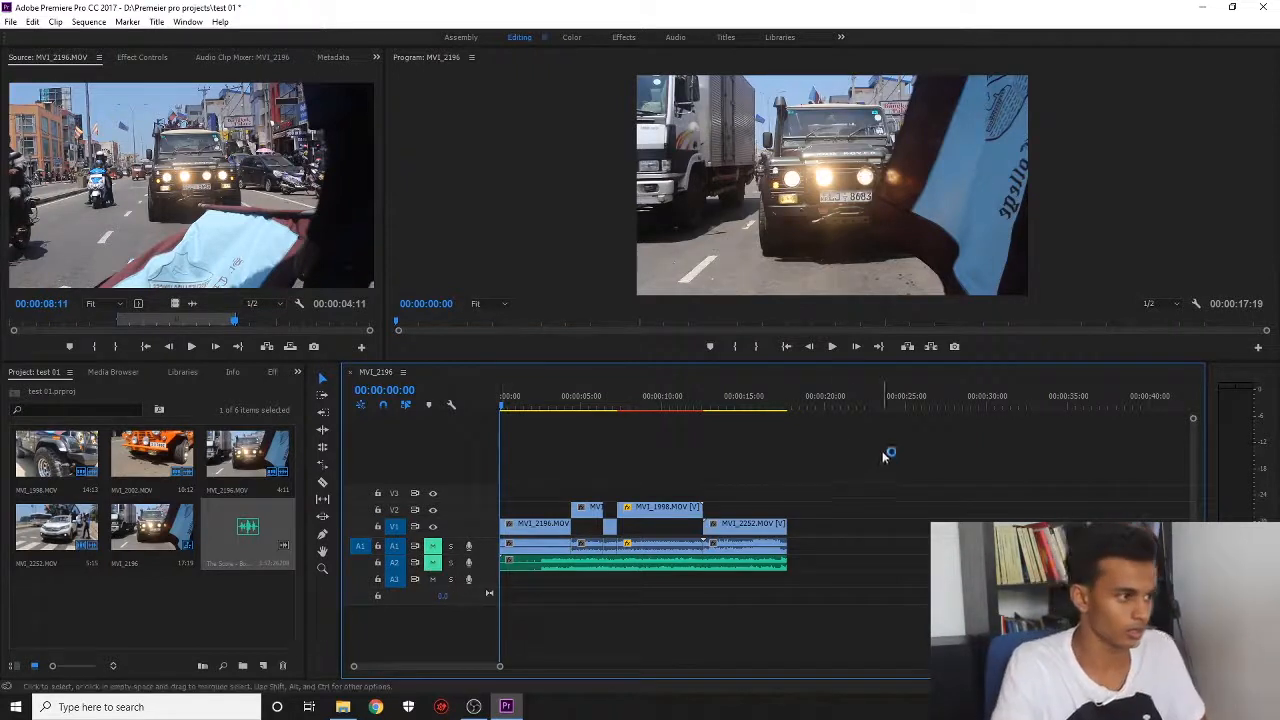
Step: Play the sequence from the start and scrub ahead to 00:00:16:10 to review the edit
{"action": "left_click", "coordinate": [831, 346]}
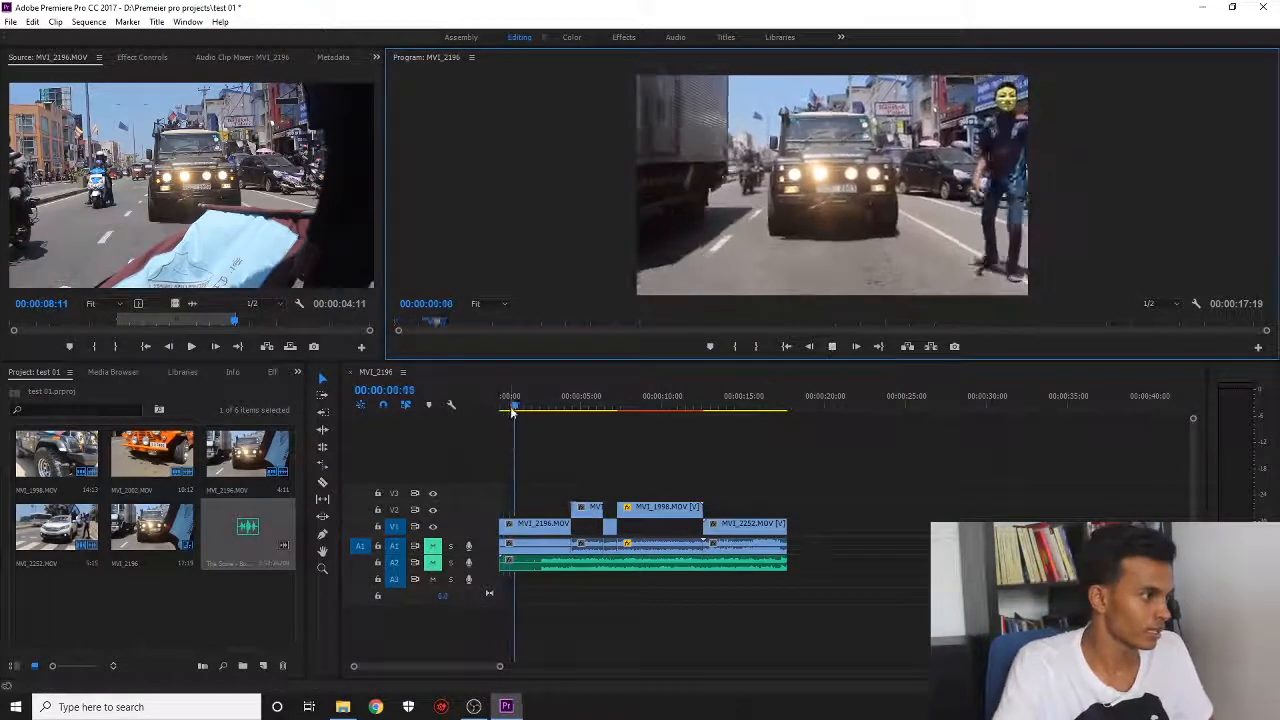
{"action": "left_click_drag", "start_coordinate": [551, 402], "coordinate": [767, 422]}
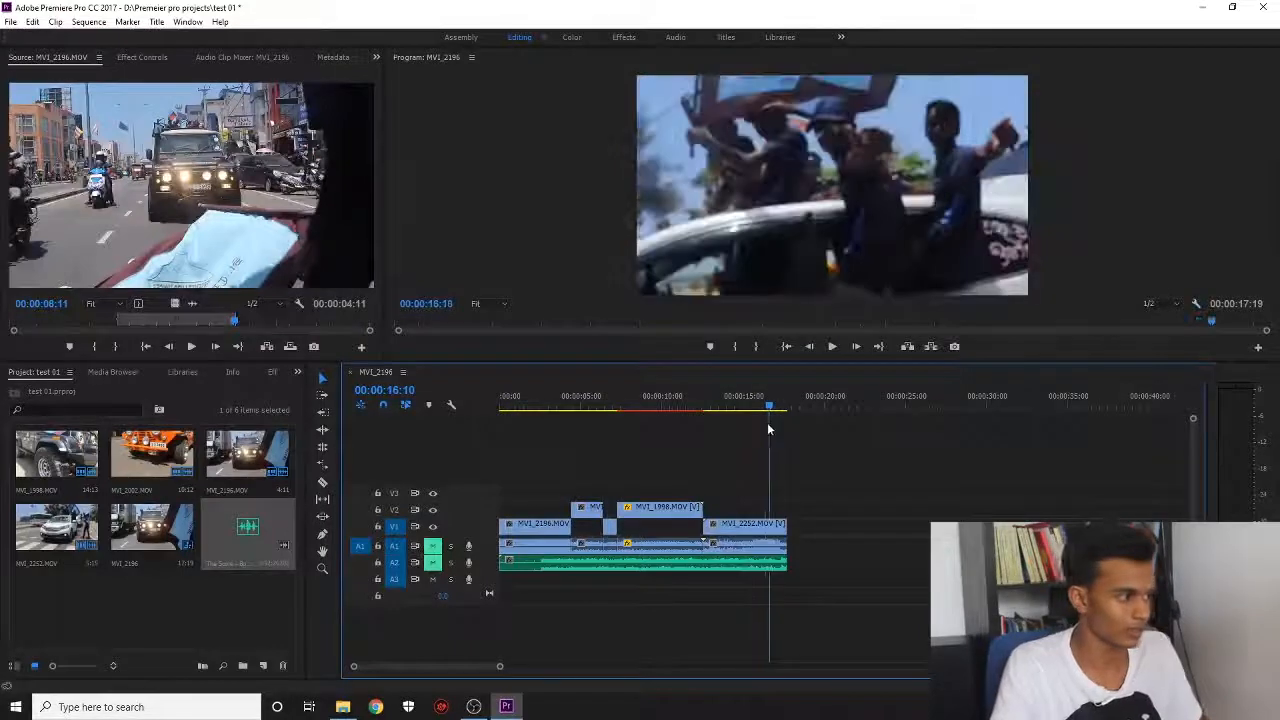
{"action": "key", "text": "minus"}
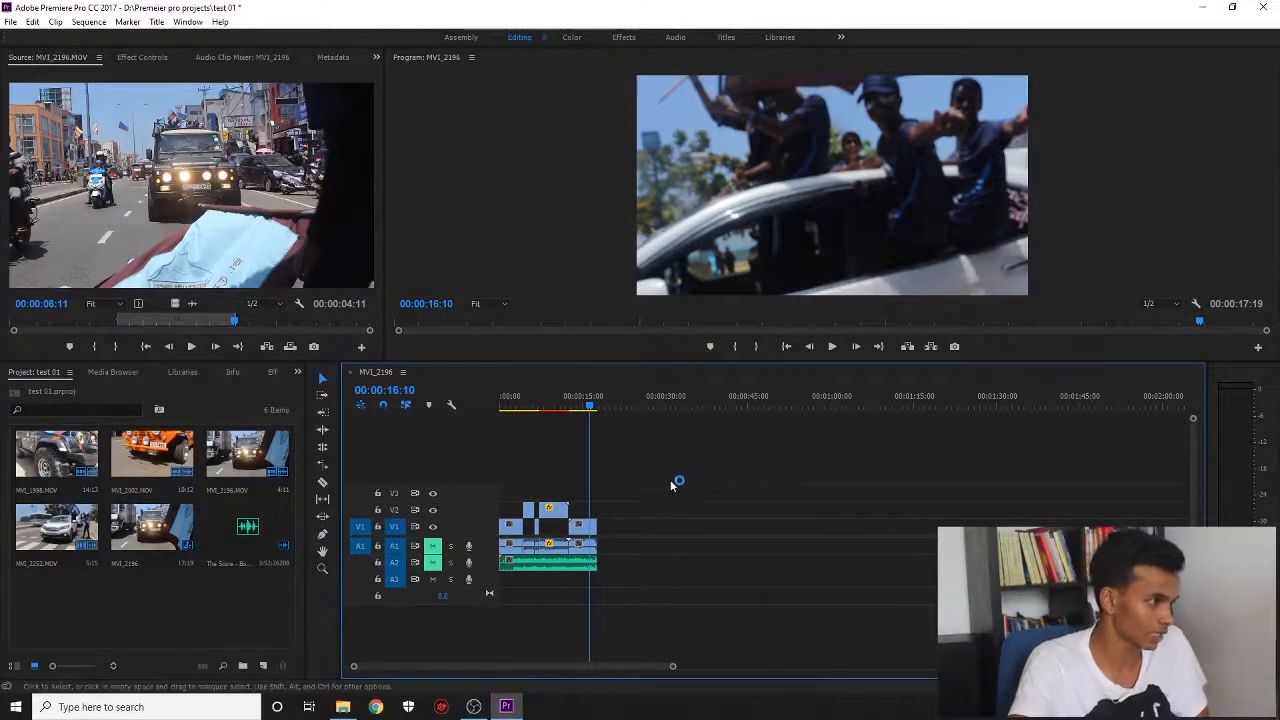
Step: Select all the clips, open the media export settings, and choose the H.264 format with the YouTube 720p HD preset
{"action": "key", "text": "ctrl+a"}
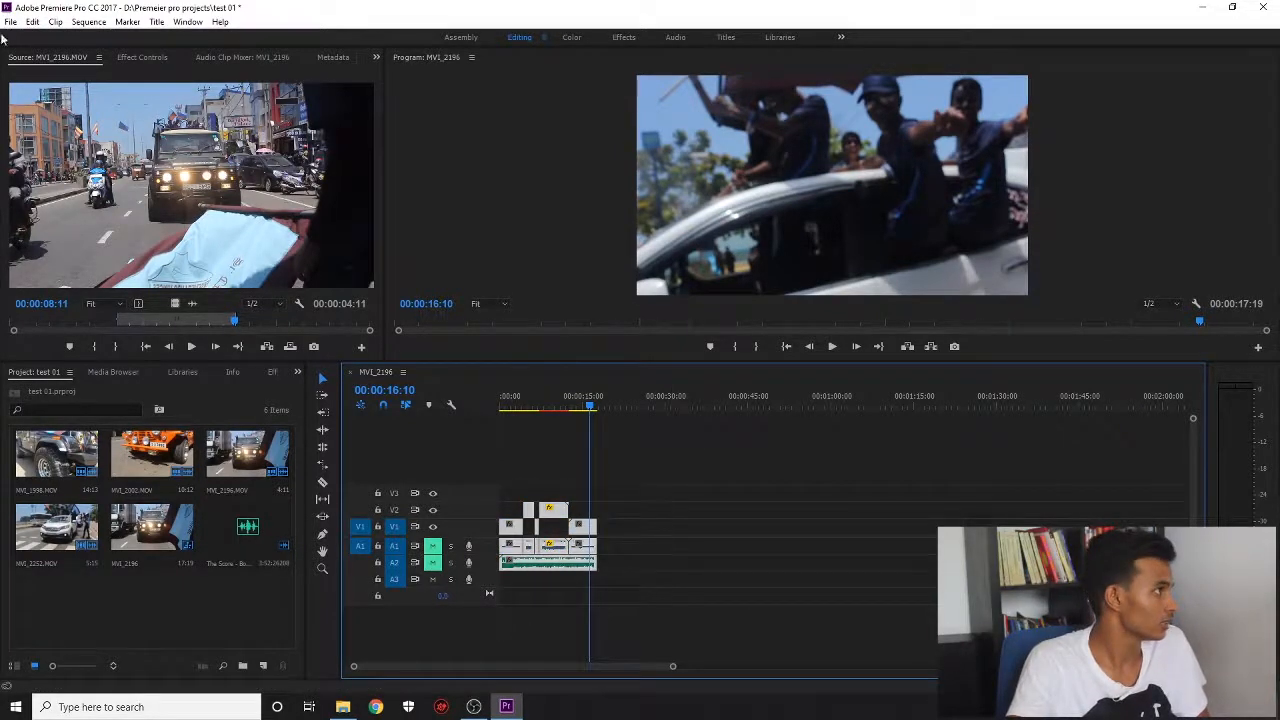
{"action": "left_click", "coordinate": [10, 22]}
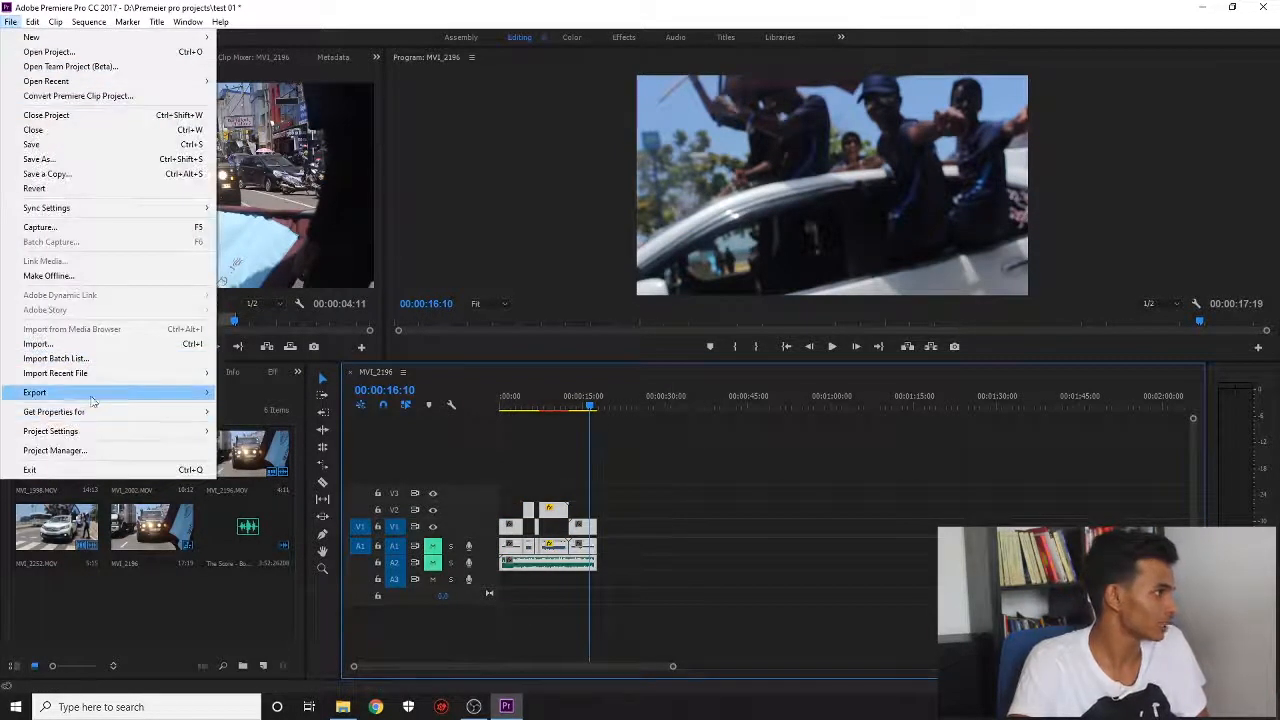
{"action": "mouse_move", "coordinate": [86, 394]}
{"action": "left_click", "coordinate": [240, 393]}
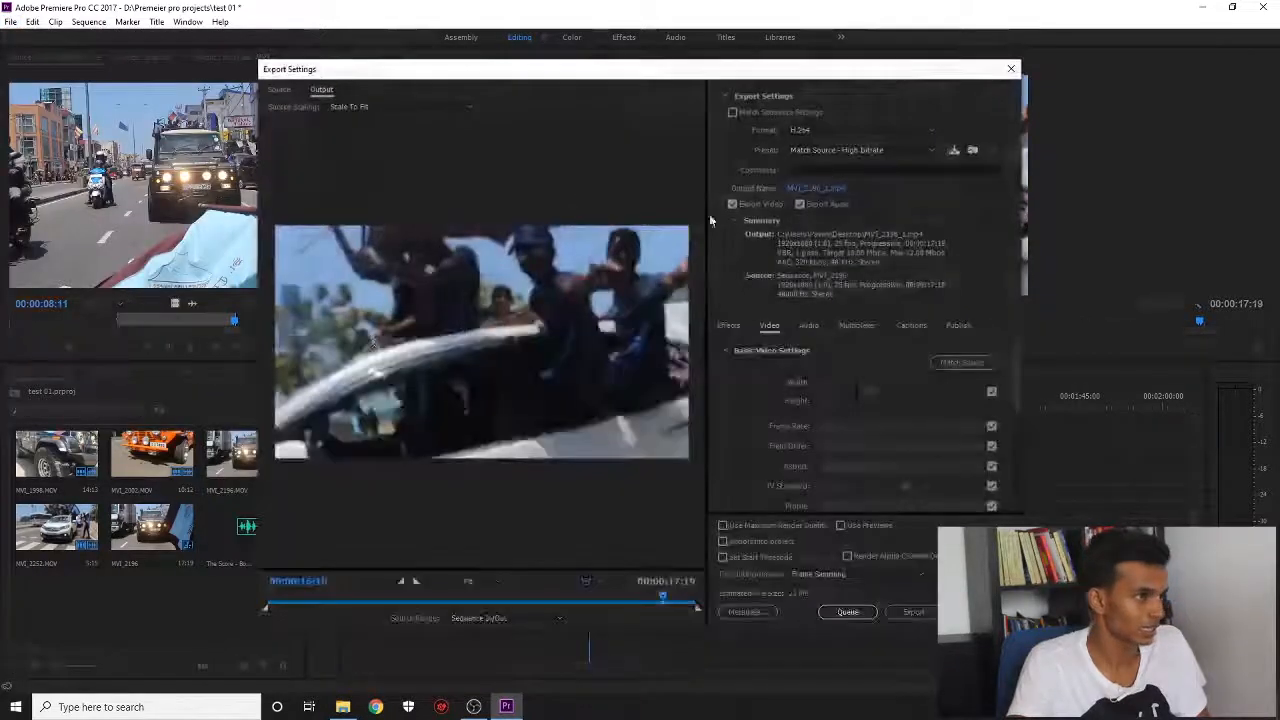
{"action": "left_click", "coordinate": [810, 130]}
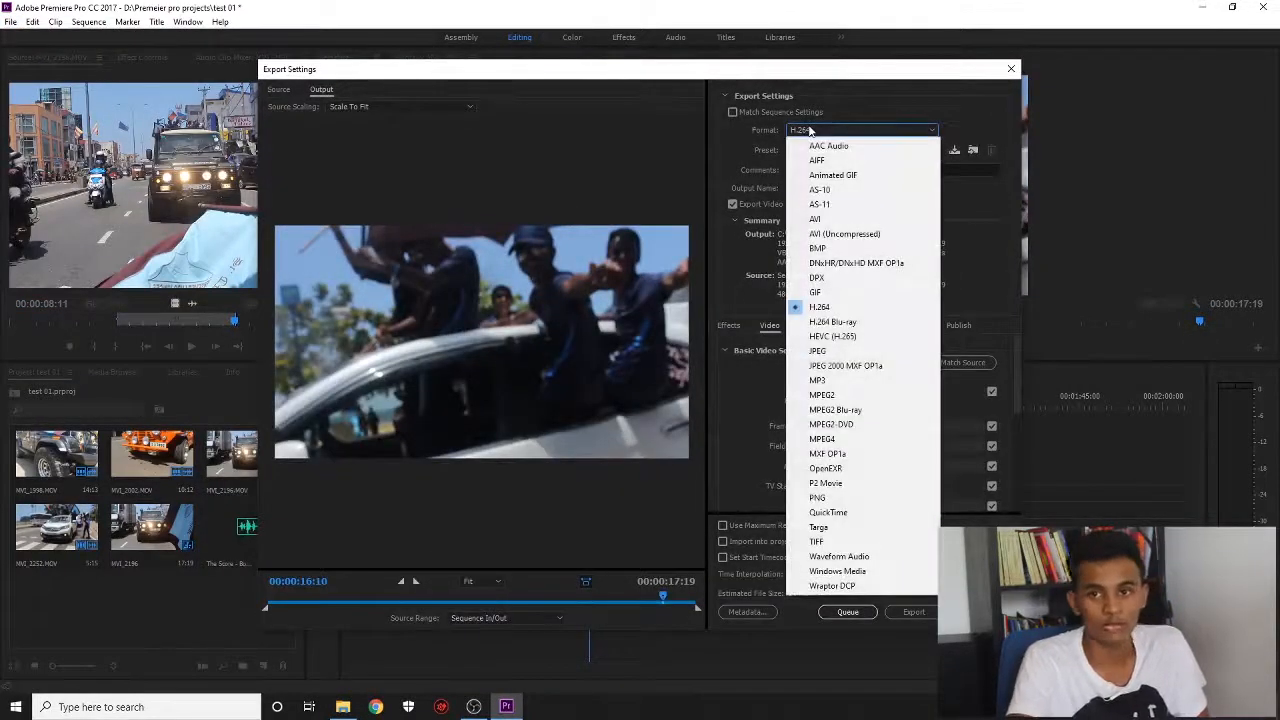
{"action": "left_click", "coordinate": [810, 138]}
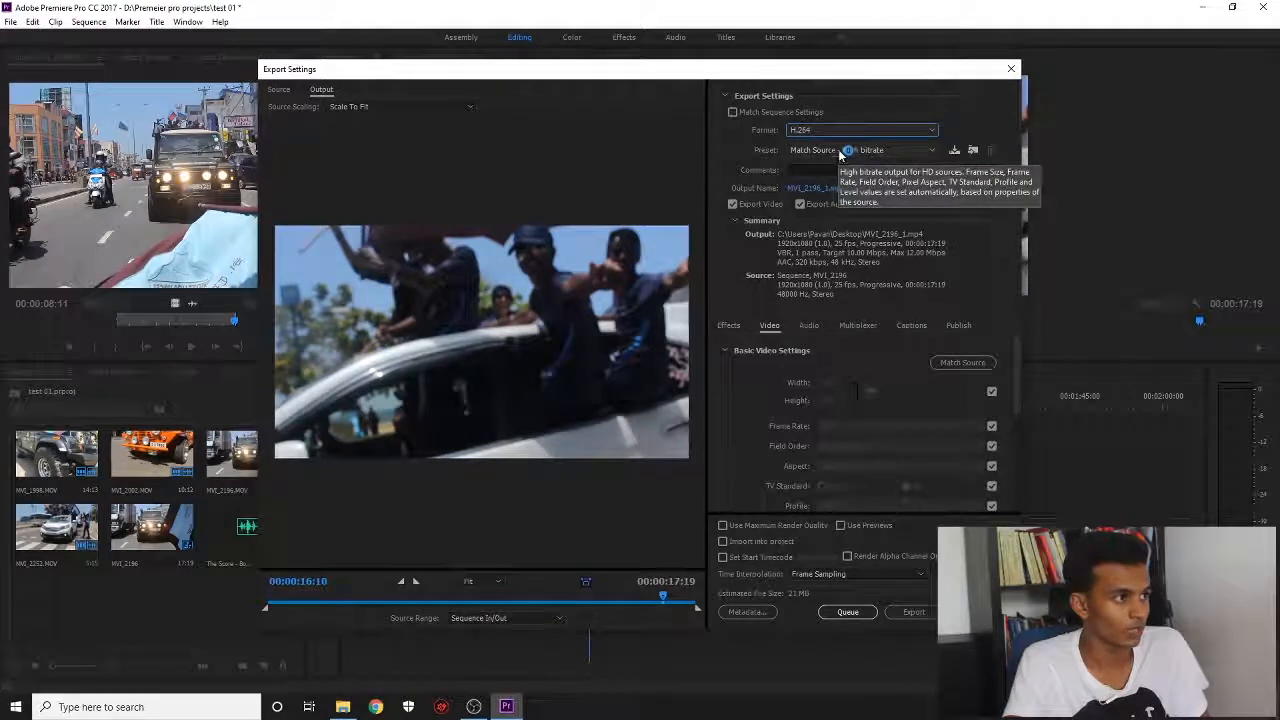
{"action": "left_click", "coordinate": [850, 150]}
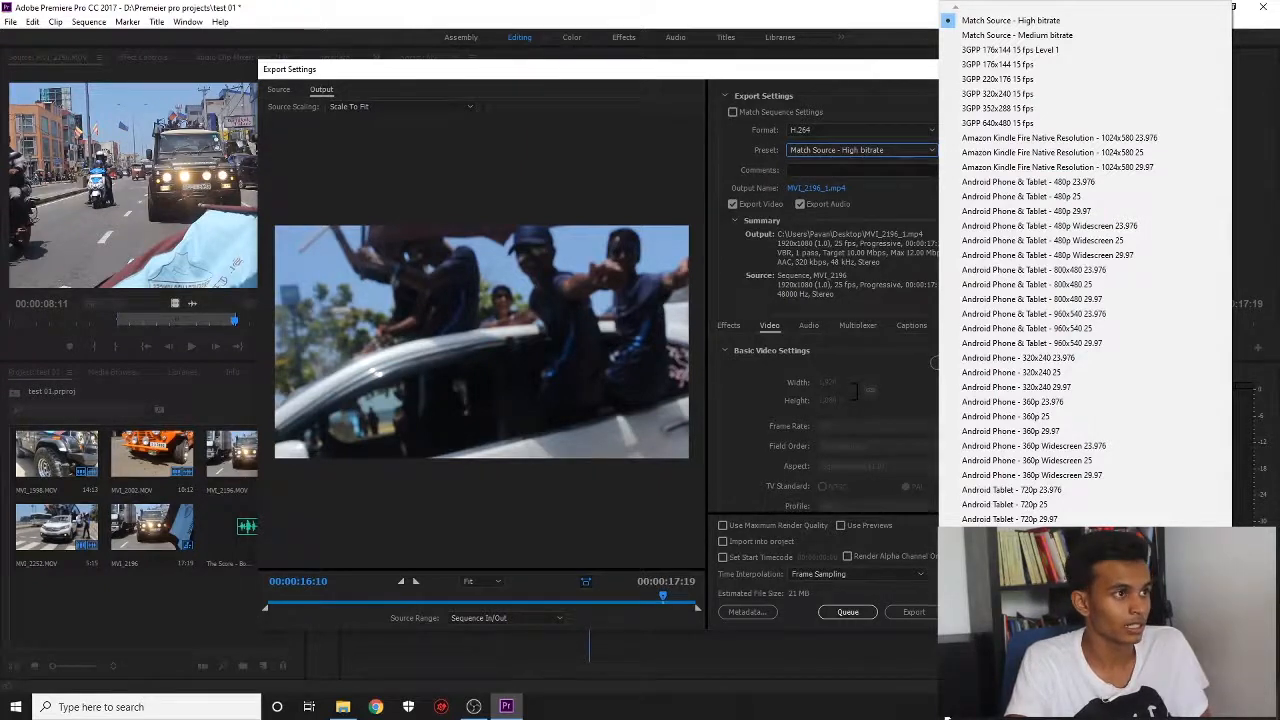
{"action": "mouse_move", "coordinate": [955, 717]}
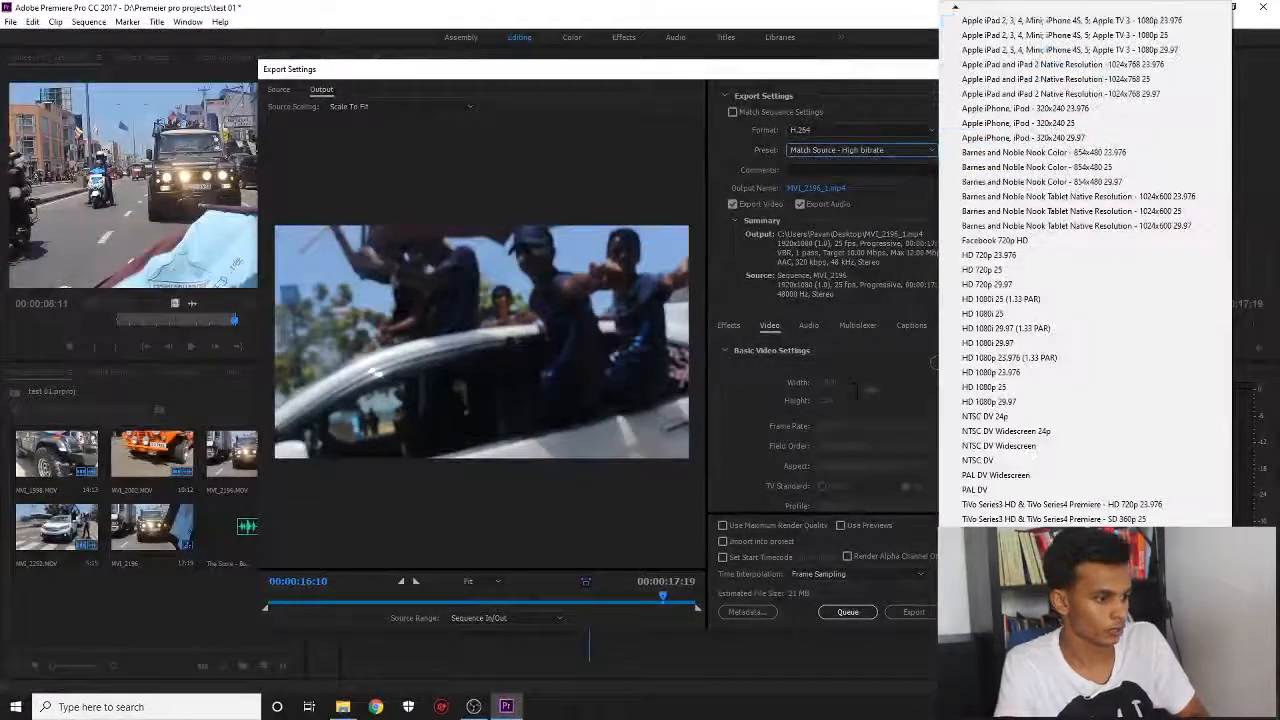
{"action": "left_click", "coordinate": [1000, 680]}
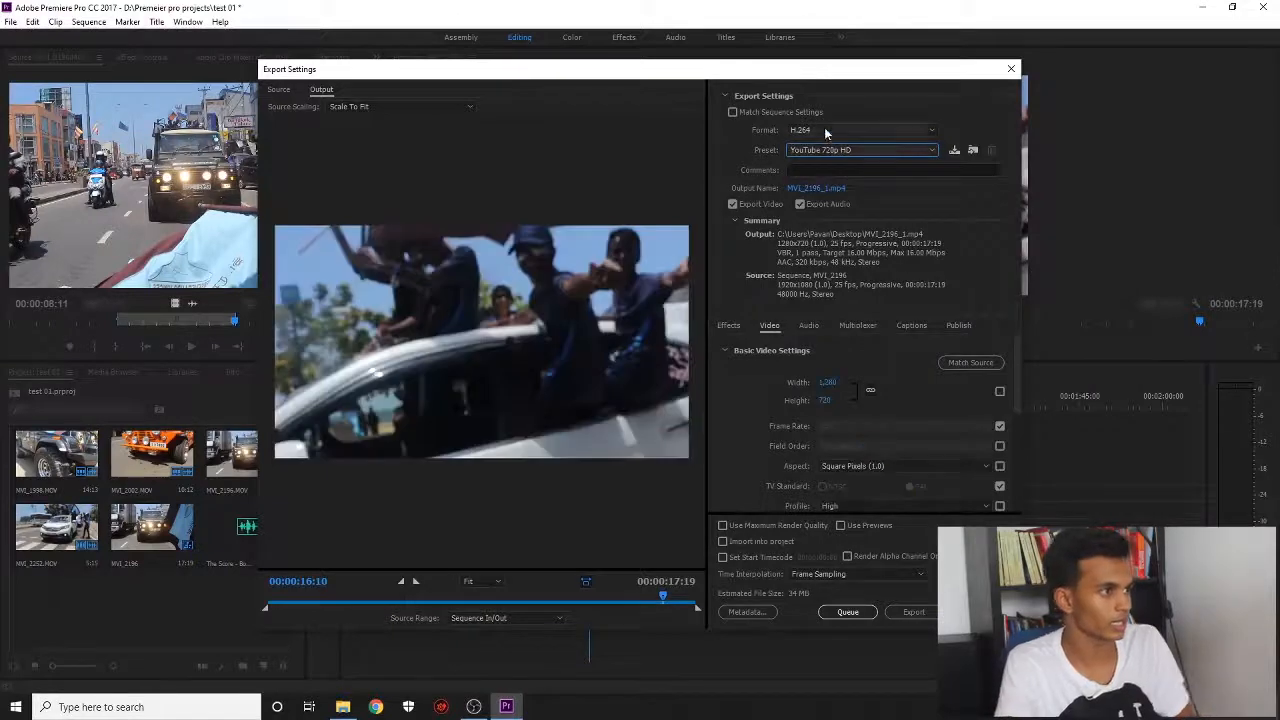
Step: Set the output file to ds on the Desktop and export the video
{"action": "left_click", "coordinate": [814, 190]}
{"action": "scroll", "coordinate": [321, 276], "scroll_direction": "up", "scroll_amount": 1}
{"action": "scroll", "coordinate": [332, 326], "scroll_direction": "down", "scroll_amount": 1}
{"action": "left_click", "coordinate": [315, 313]}
{"action": "left_click", "coordinate": [419, 370]}
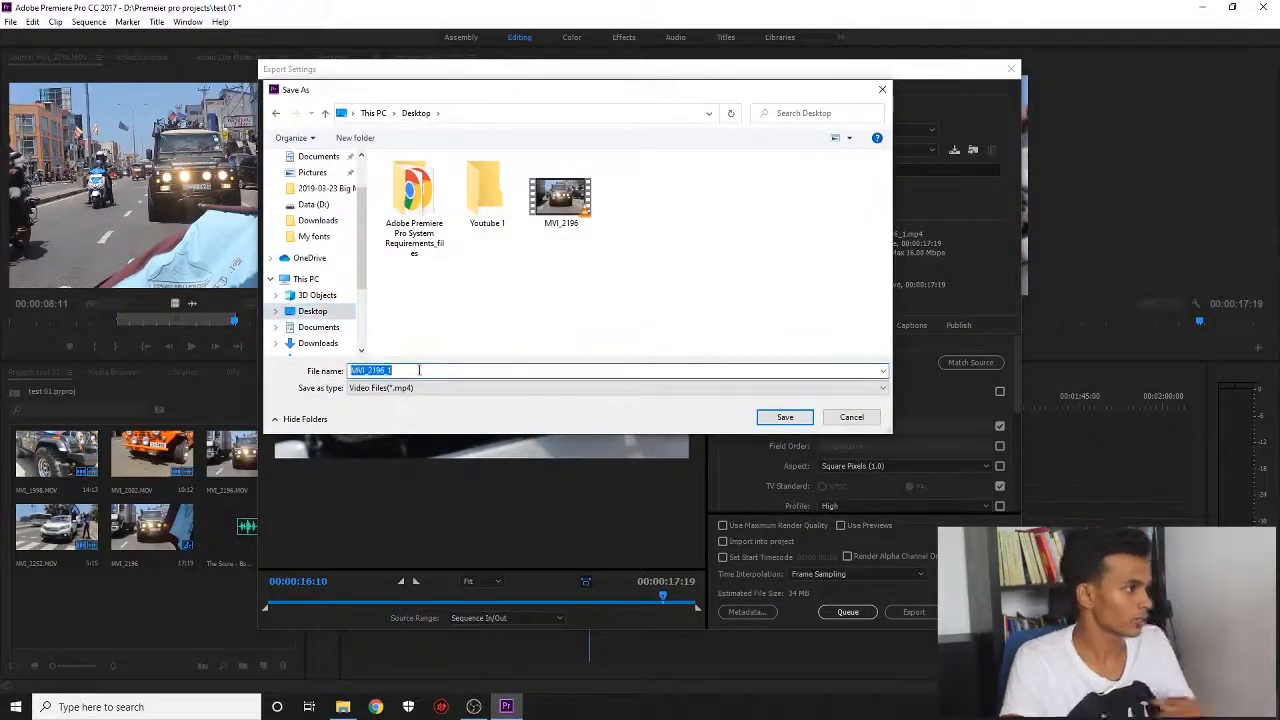
{"action": "left_click", "coordinate": [795, 418]}
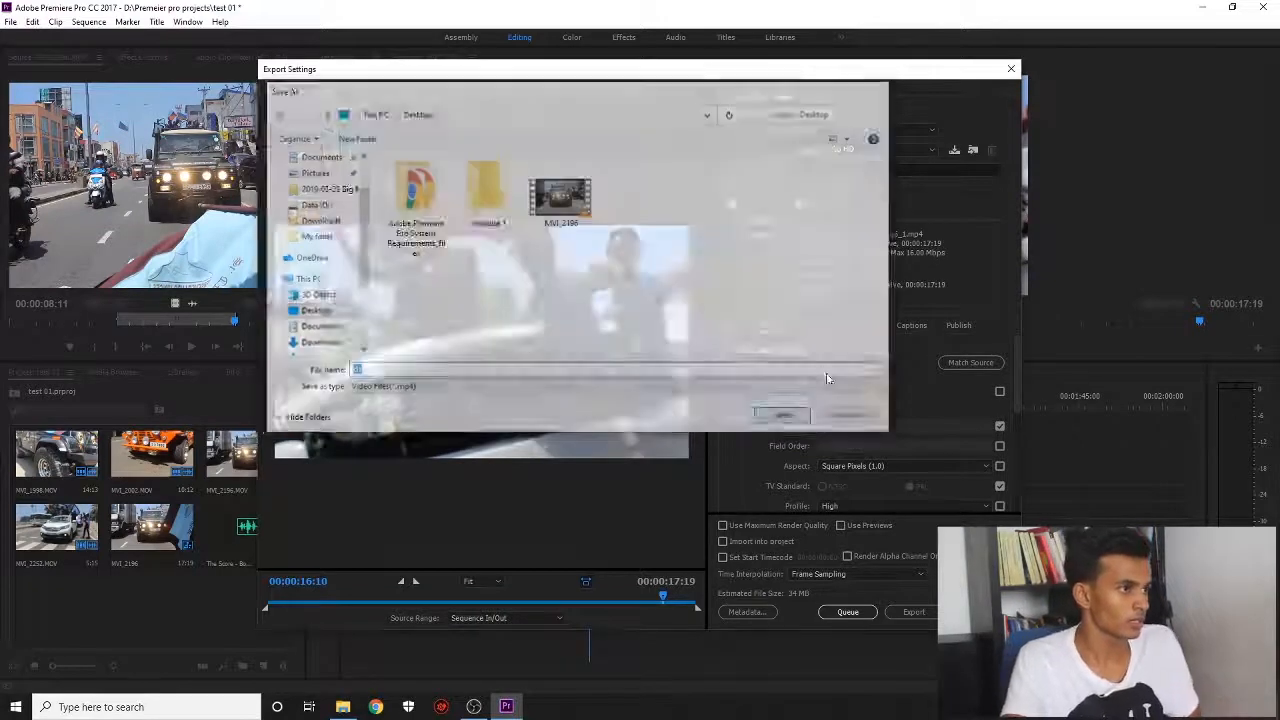
{"action": "left_click", "coordinate": [914, 612]}
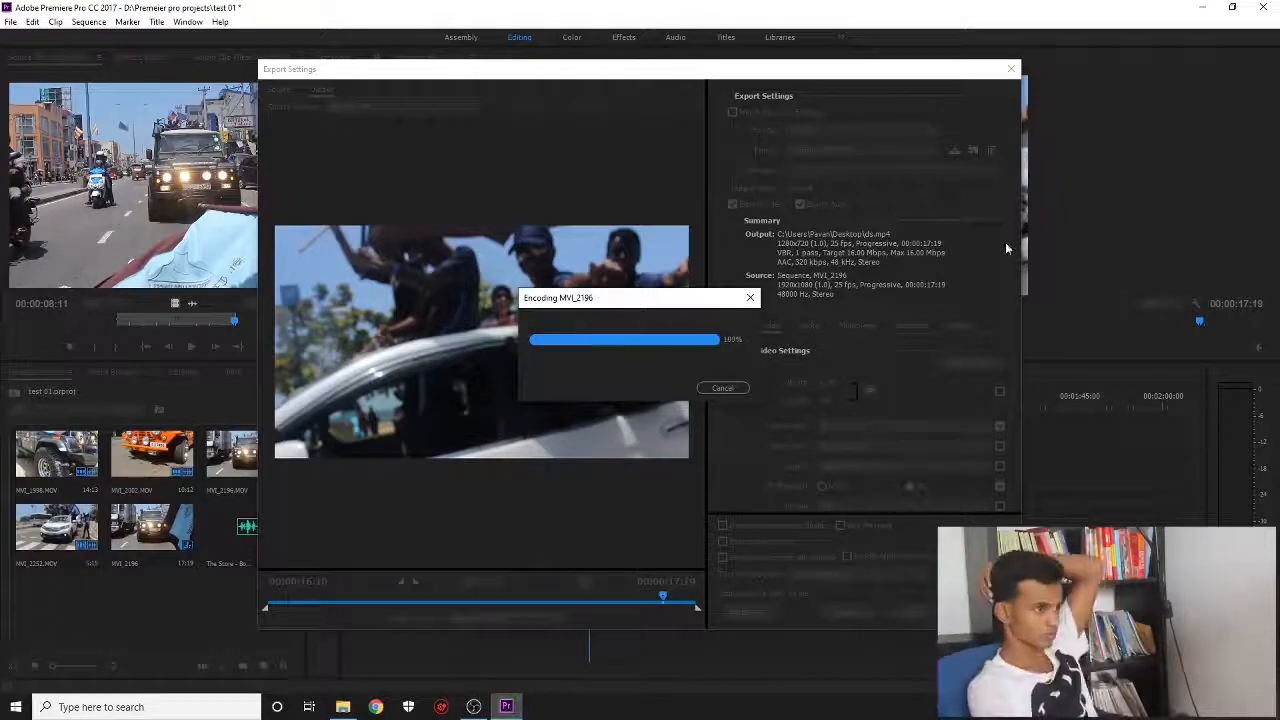
Step: Switch to the desktop, play the exported ds video in VLC media player, and close the player
{"action": "left_click", "coordinate": [1203, 8]}
{"action": "double_click", "coordinate": [76, 230]}
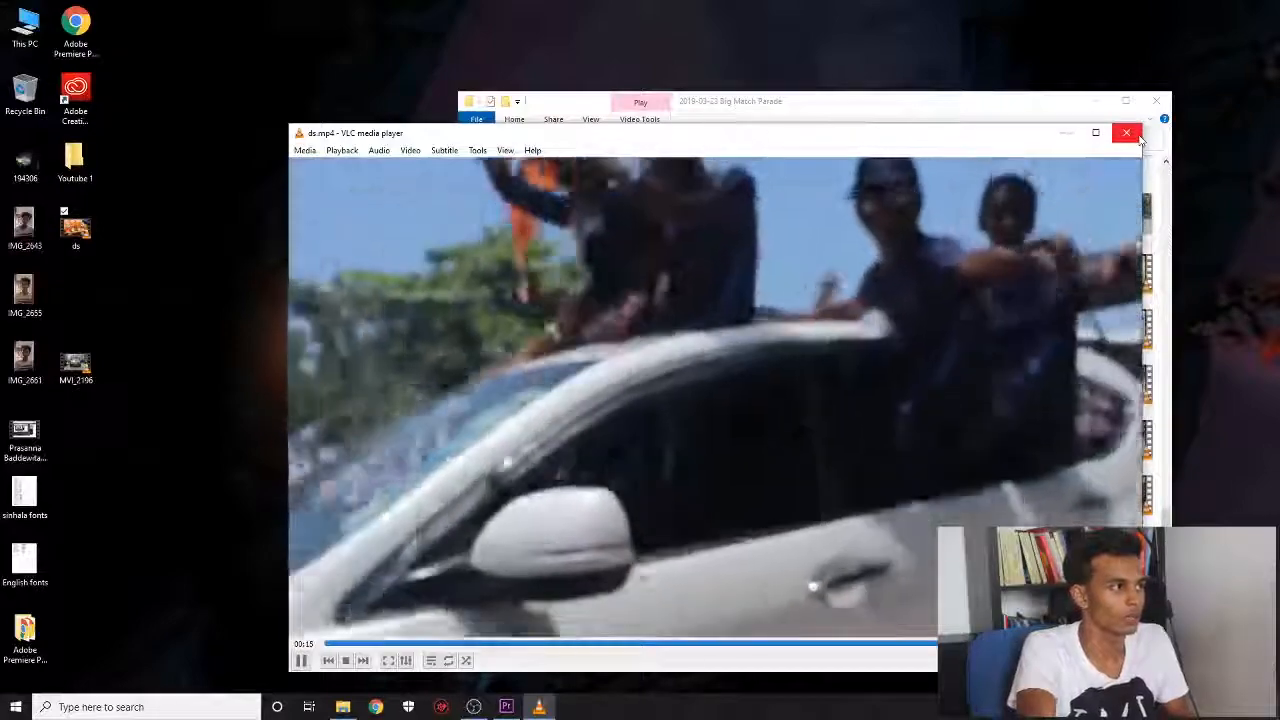
{"action": "left_click", "coordinate": [1126, 132]}
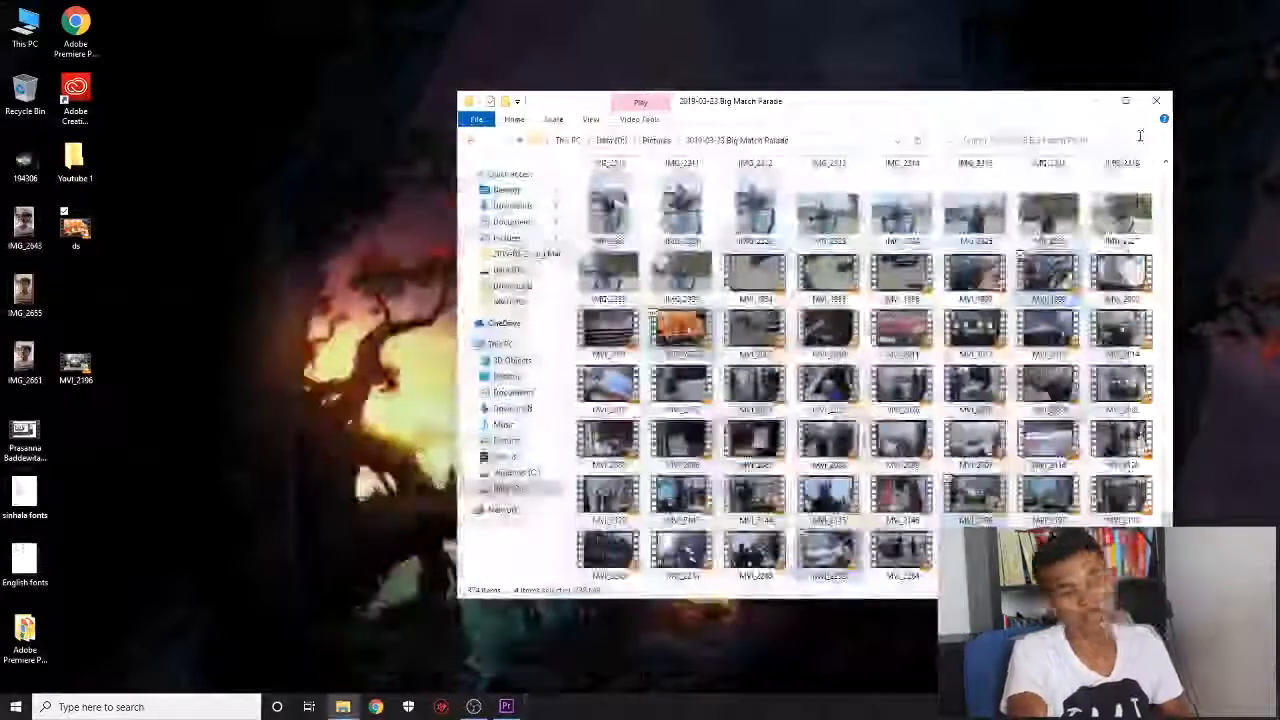